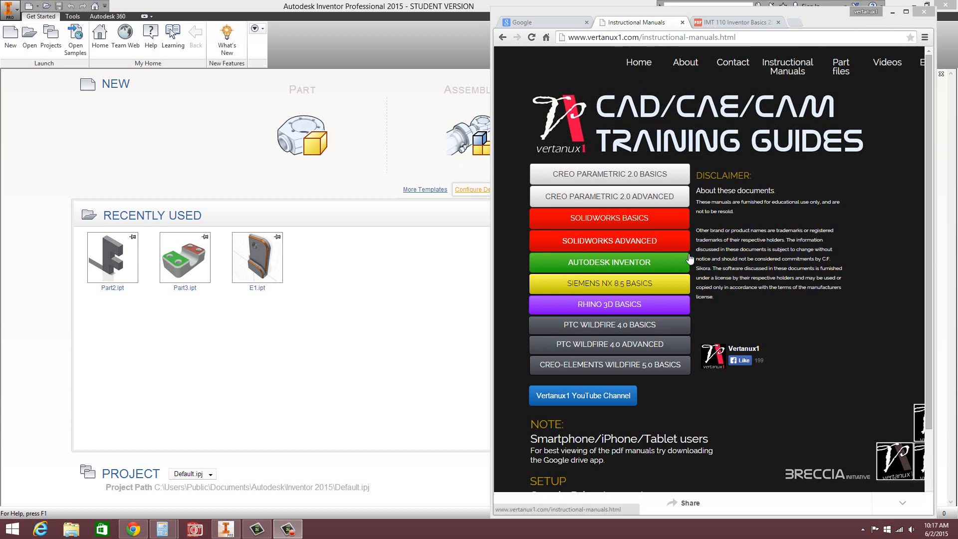
Step: Open the Autodesk Inventor manual from the training guides page and review the Exercise 2 revolved-feature tips and sketch instructions
left_click(657, 267)
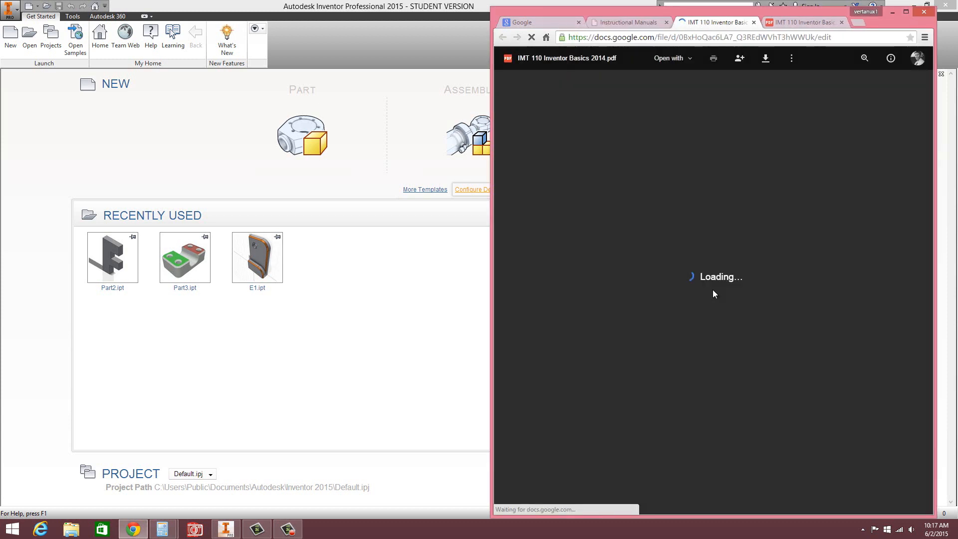
scroll(739, 147, "down", 20)
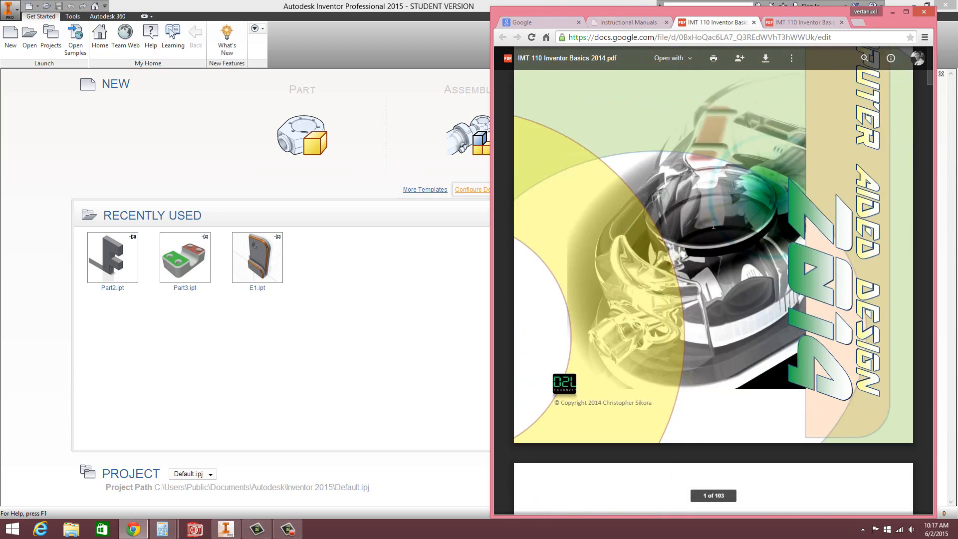
left_click_drag(927, 86, 924, 169)
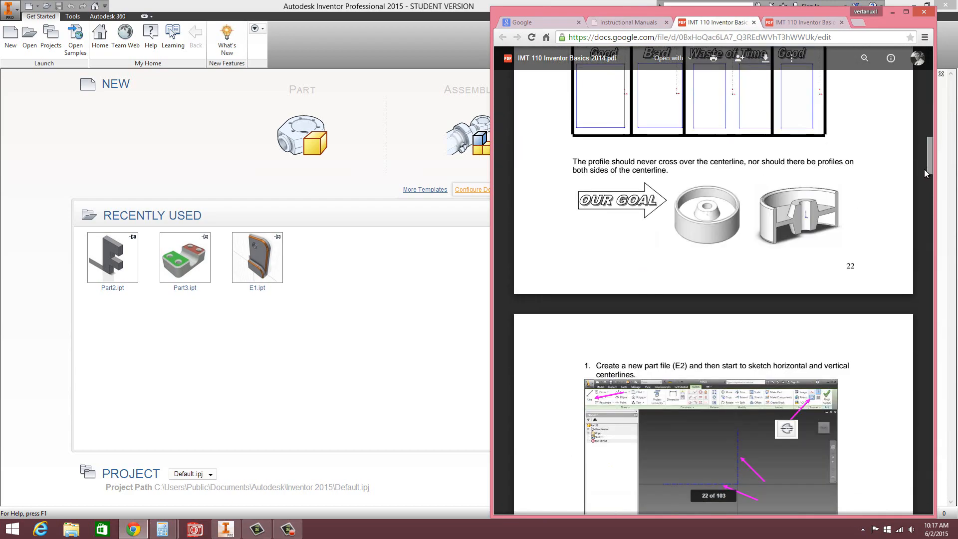
scroll(878, 180, "up", 7)
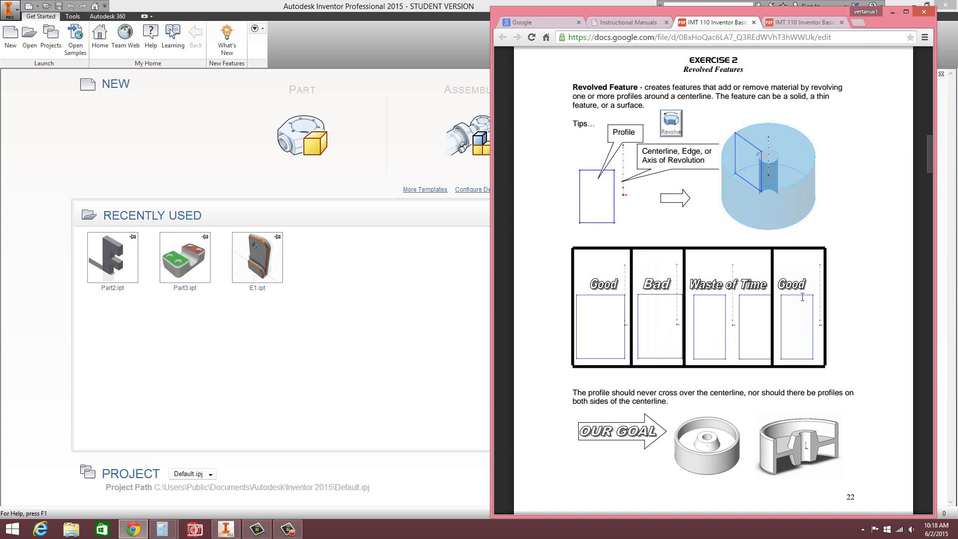
scroll(801, 296, "down", 8)
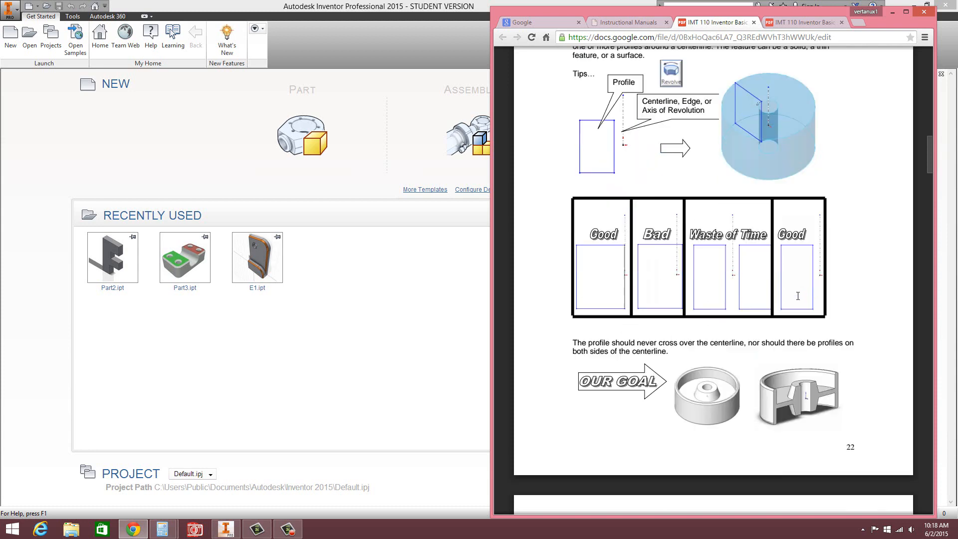
scroll(798, 295, "down", 2)
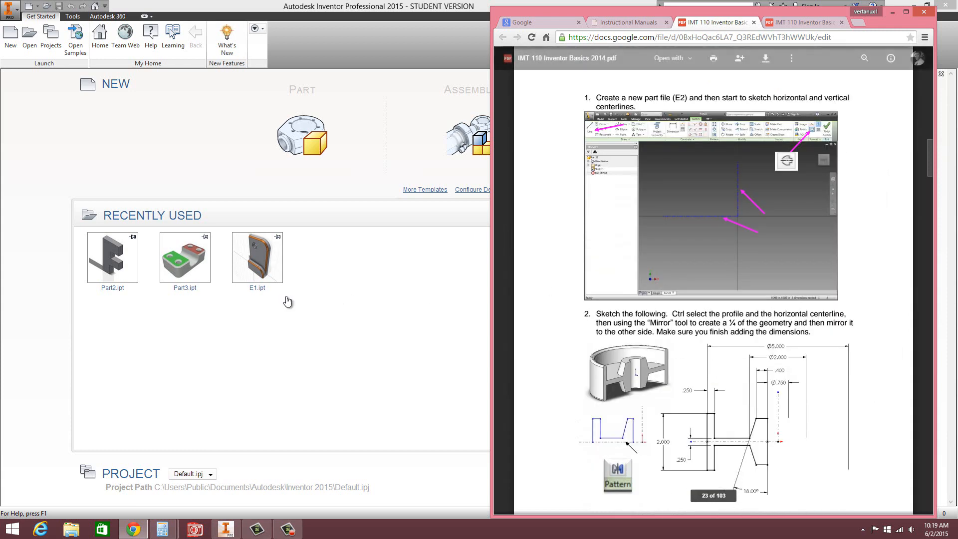
Step: Switch to Inventor and create a new part file from the Standard.ipt template
left_click(11, 35)
left_click(486, 182)
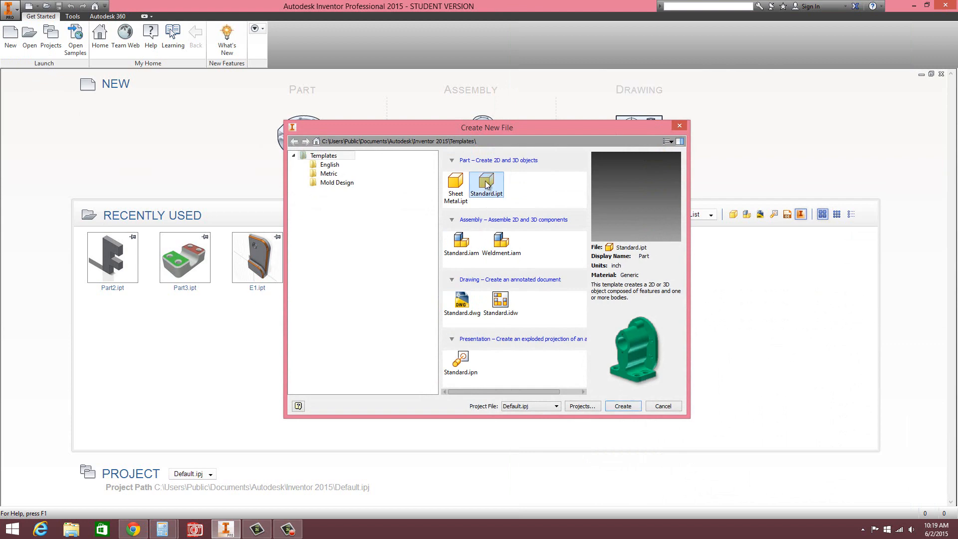
left_click(626, 405)
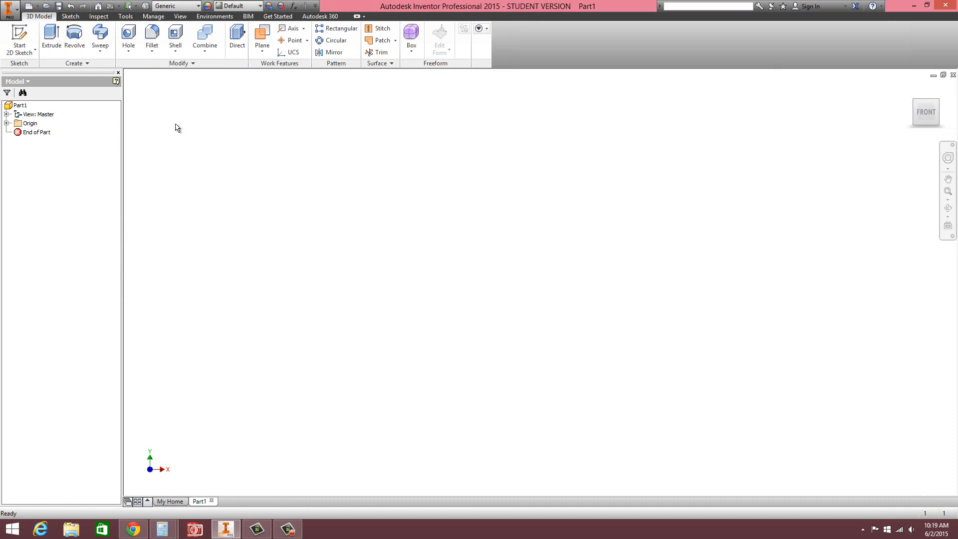
Step: Start a 2D sketch on the XY plane and expand the part's Origin folder
left_click(20, 37)
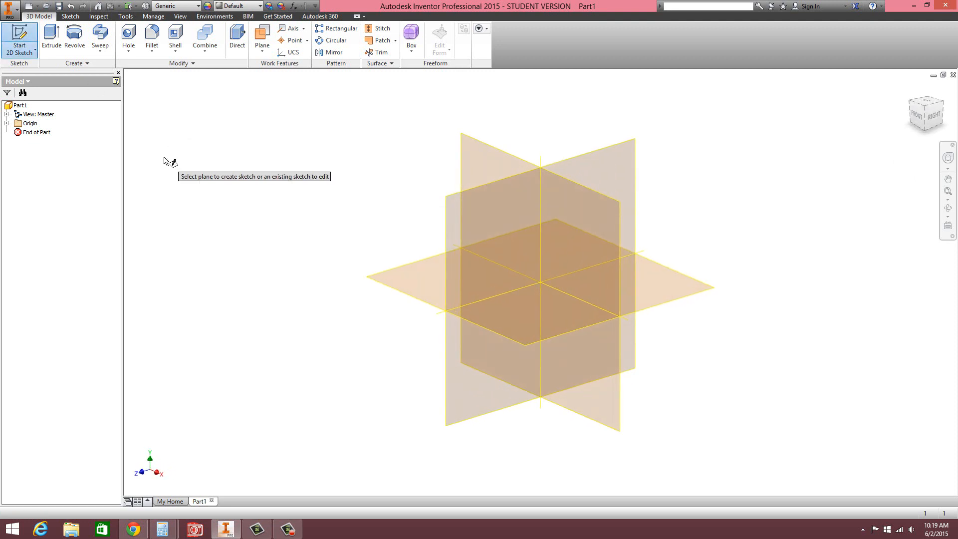
left_click(477, 145)
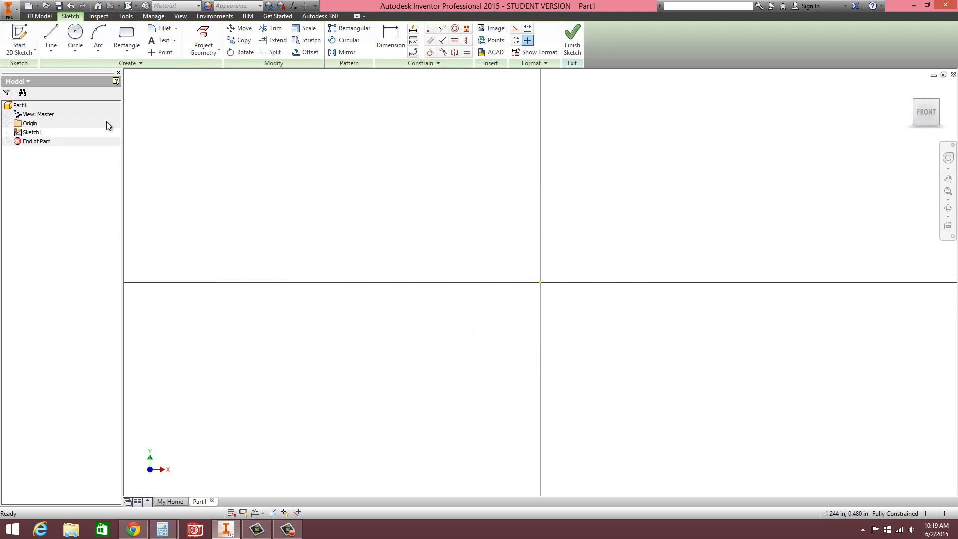
left_click(6, 123)
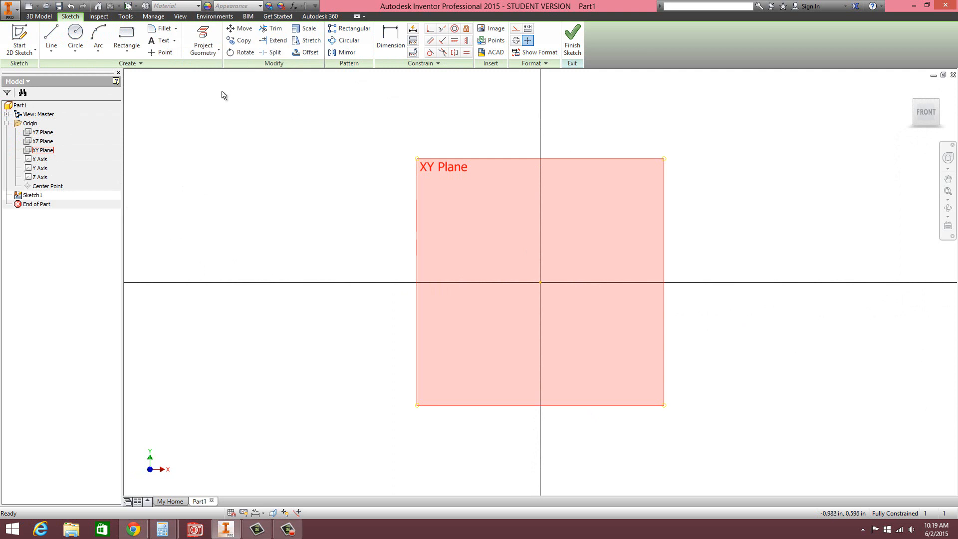
Step: Draw a 3 in vertical construction line upward from the origin as the axis of revolution
left_click(53, 37)
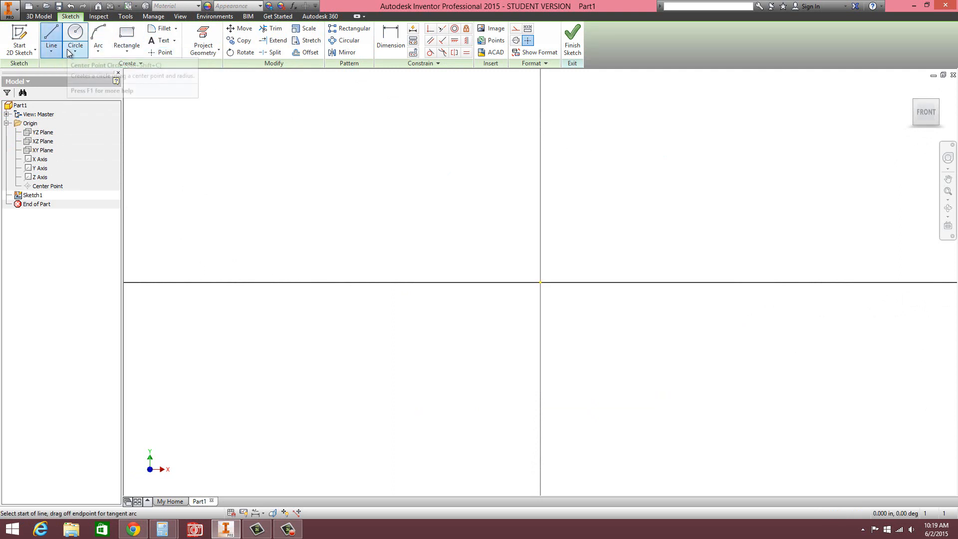
left_click(52, 51)
left_click(51, 50)
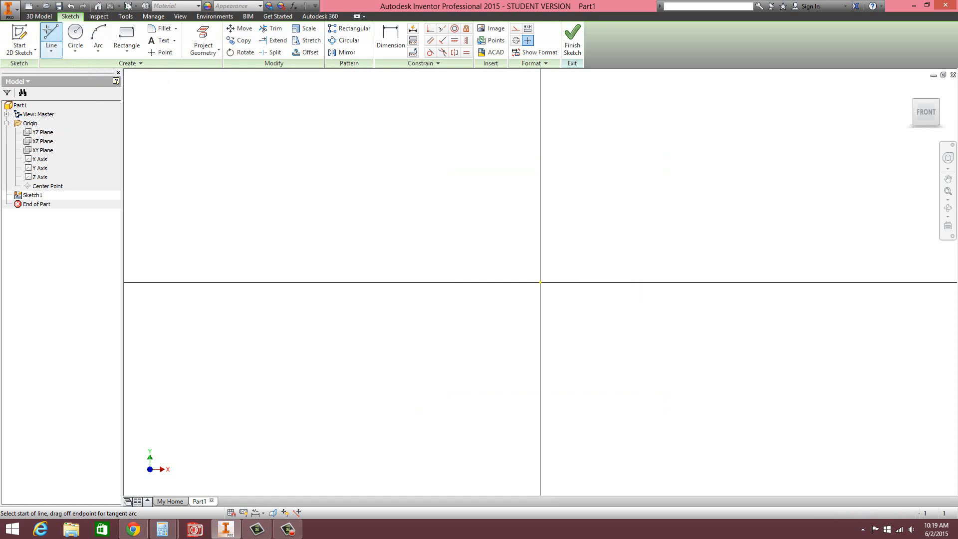
left_click(517, 31)
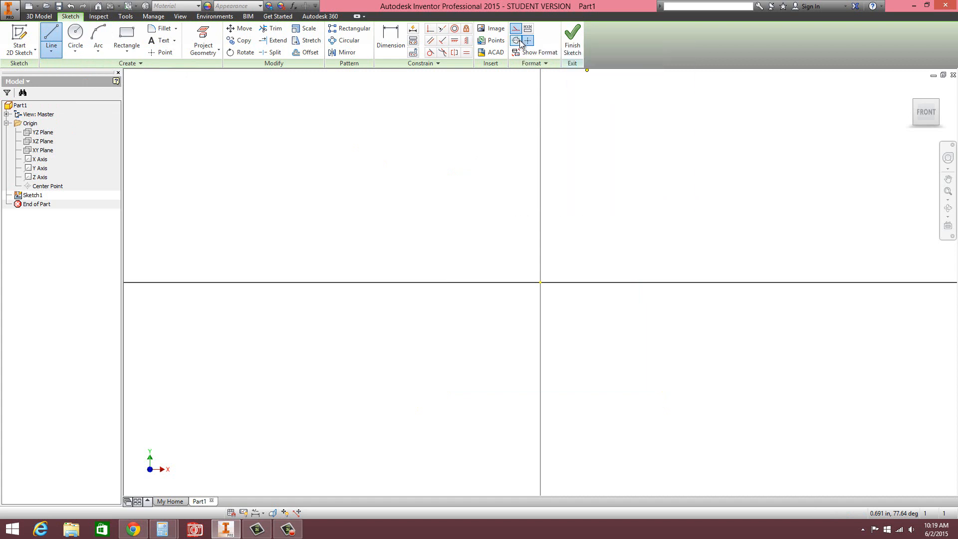
left_click(540, 282)
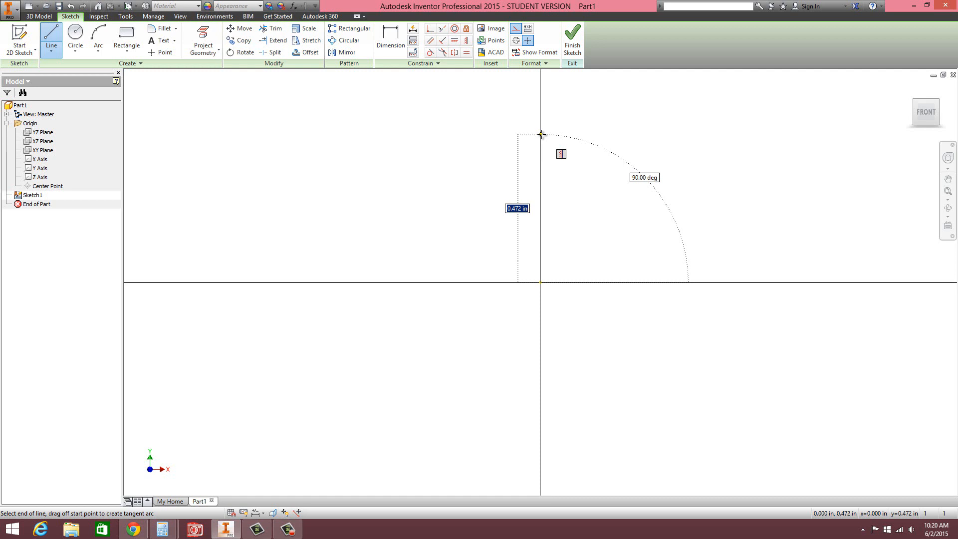
type("3")
key("Return")
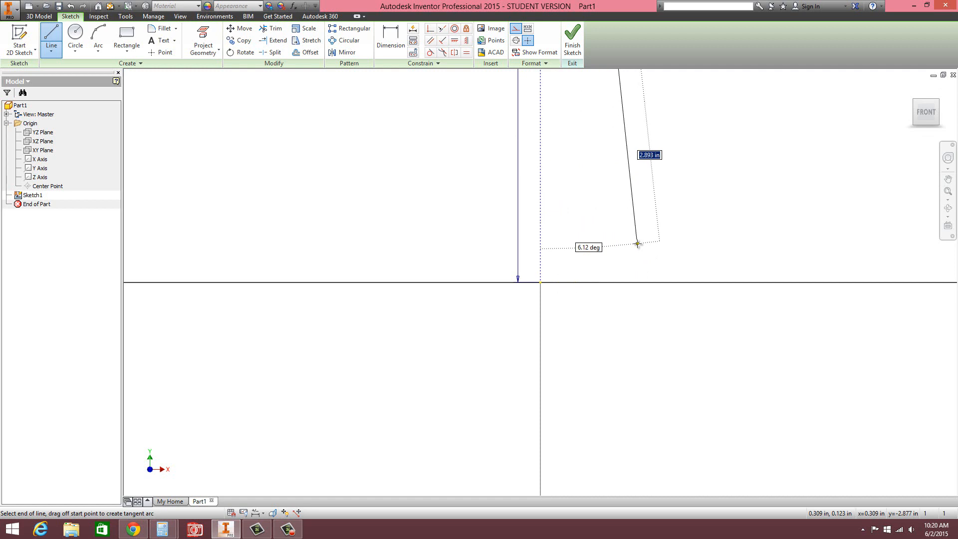
key("Escape")
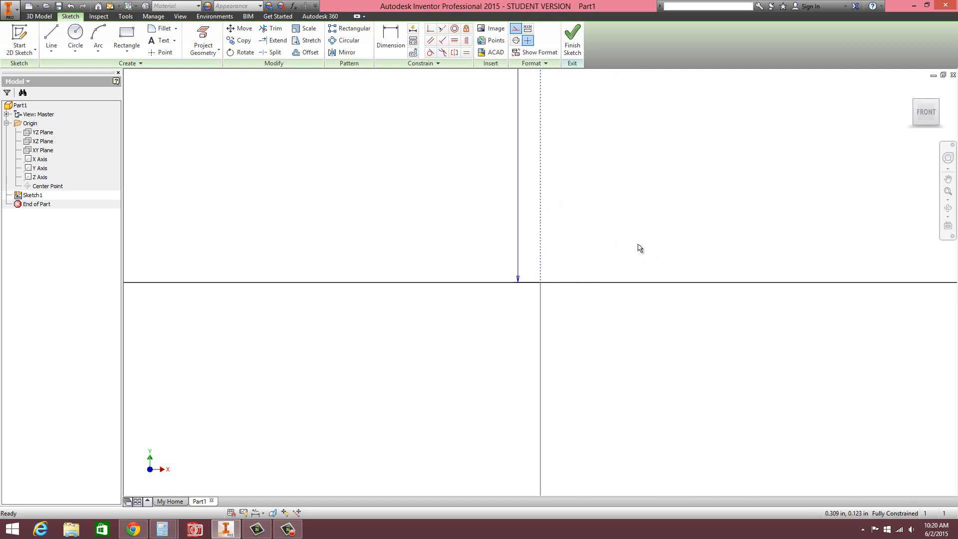
Step: Draw a 3 in horizontal construction line leftward from the origin
left_click(52, 39)
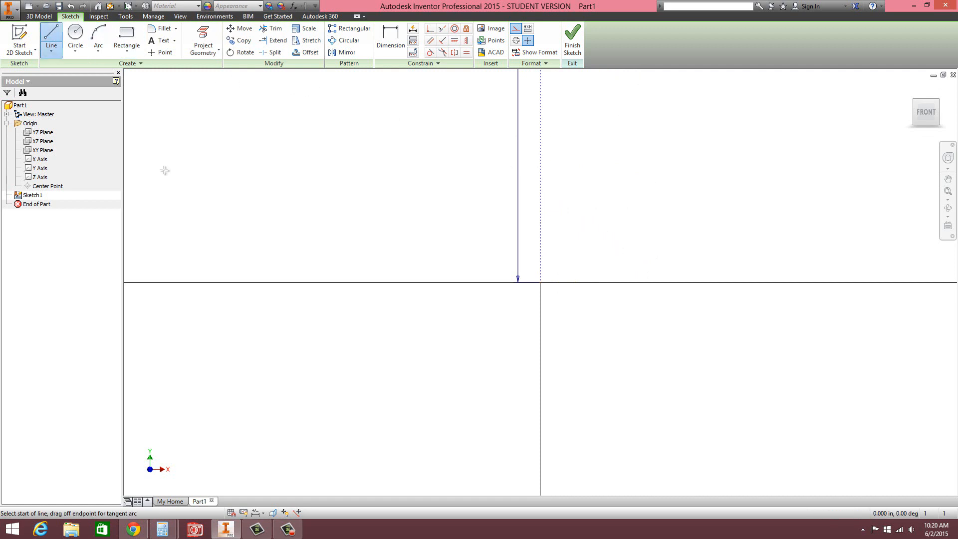
left_click(540, 282)
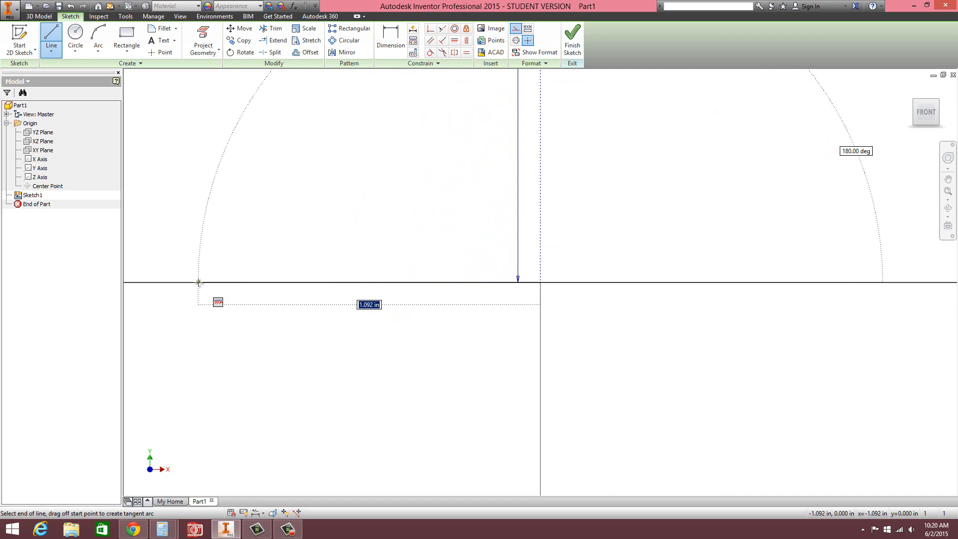
type("3")
key("Return")
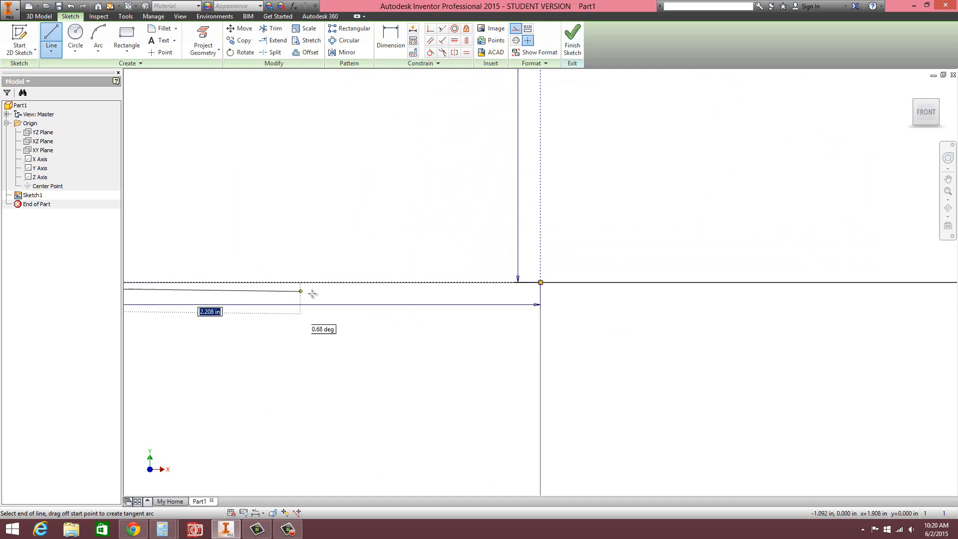
scroll(410, 334, "up", 5)
key("Escape")
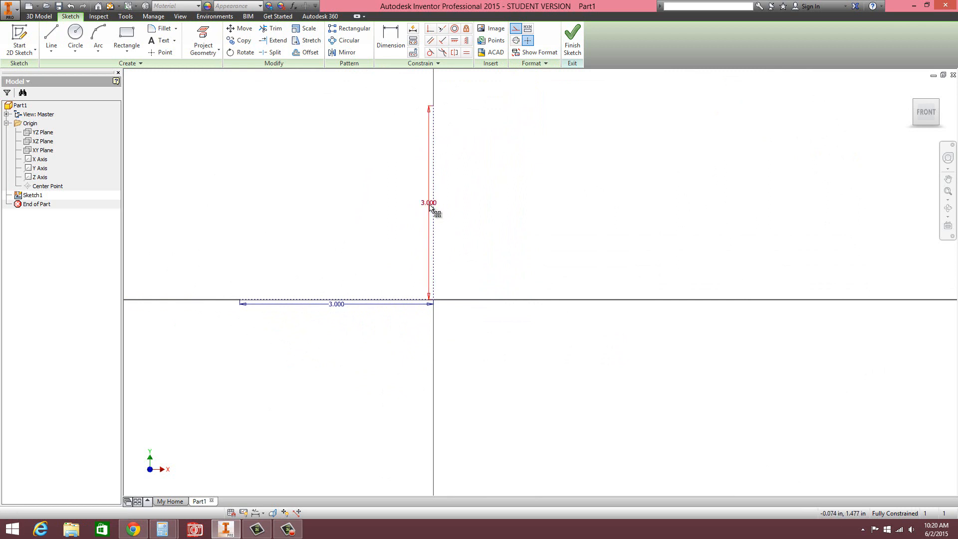
Step: Move the vertical dimension to the right of its line and the horizontal dimension further below its line, and turn off construction mode
left_click_drag(424, 205, 474, 206)
left_click_drag(339, 308, 344, 323)
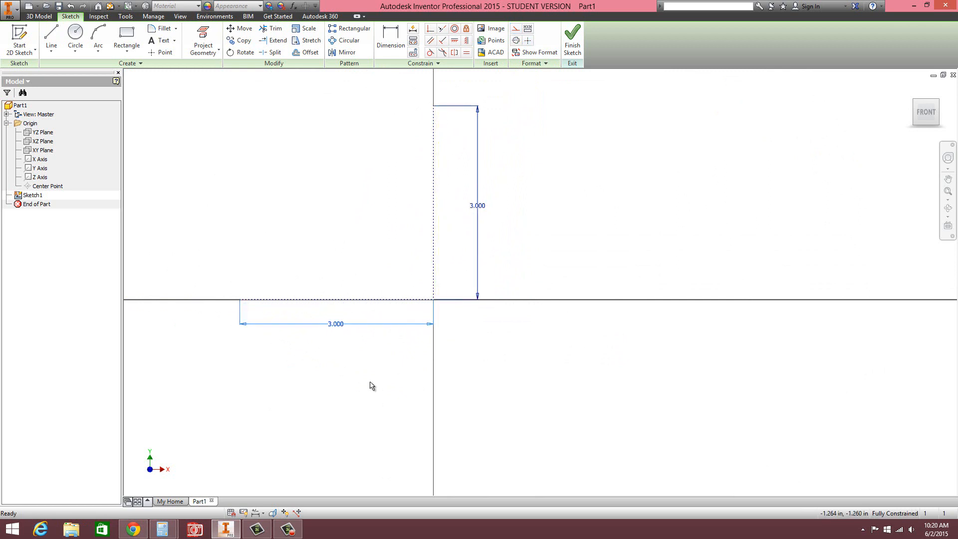
scroll(284, 161, "down", 3)
scroll(321, 194, "up", 3)
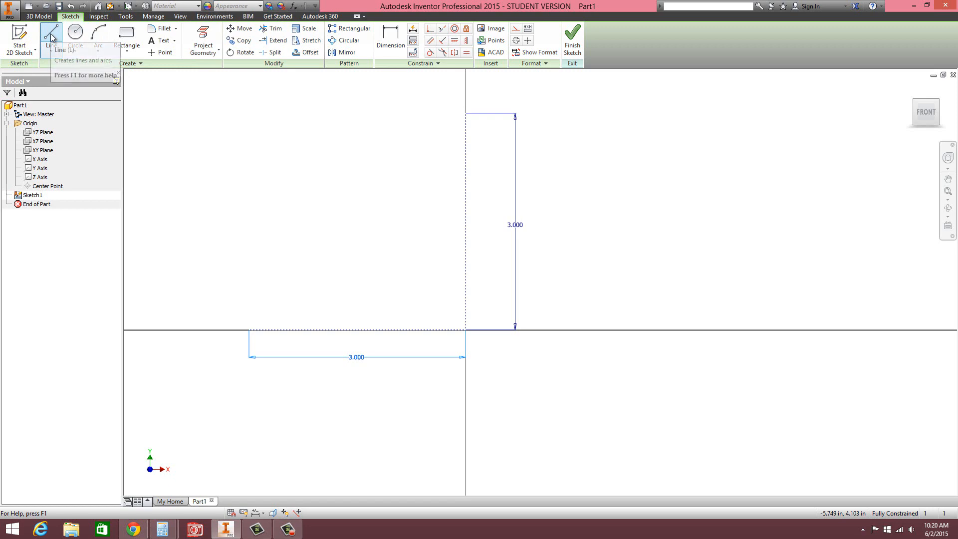
Step: Switch to the browser manual to examine the dimensioned profile drawing in step 2, and return to the Inventor sketch
left_click(225, 529)
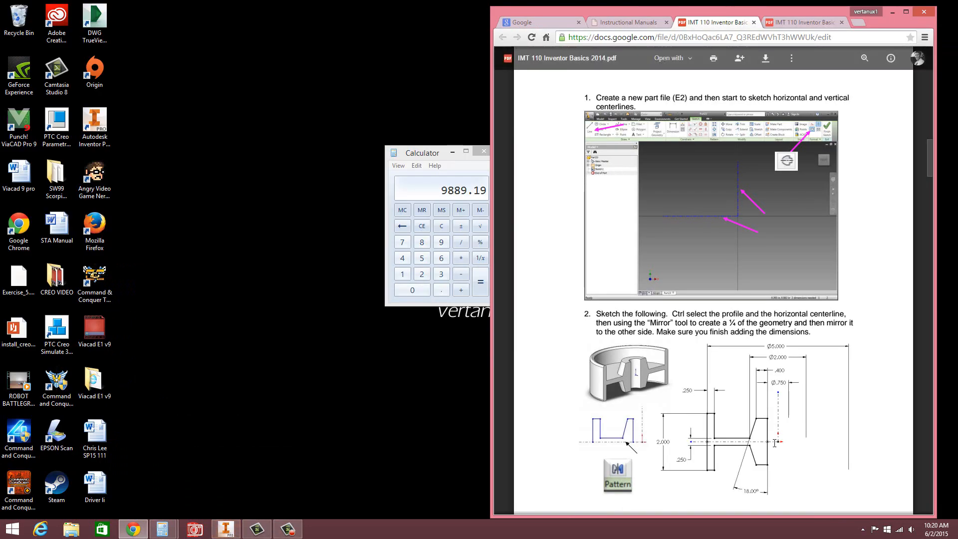
scroll(568, 498, "down", 1)
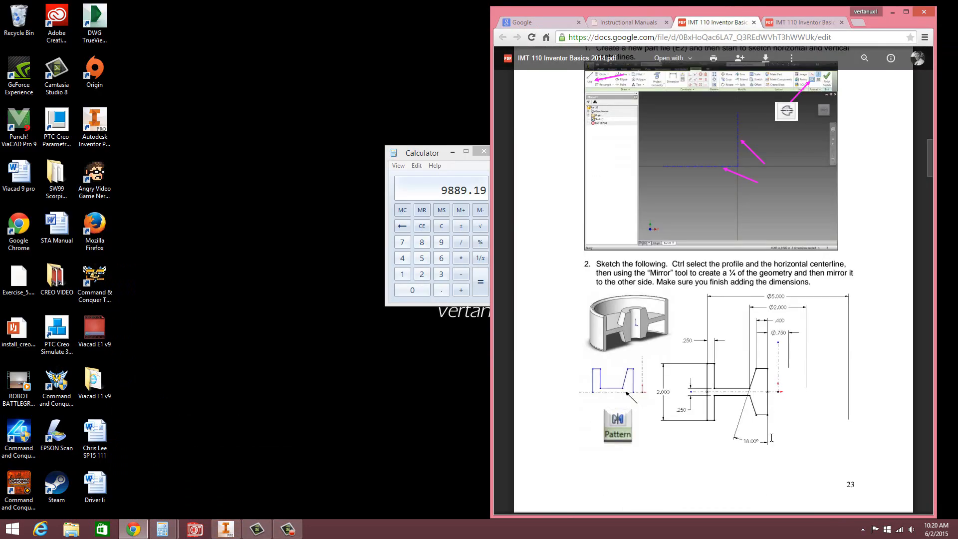
left_click(226, 528)
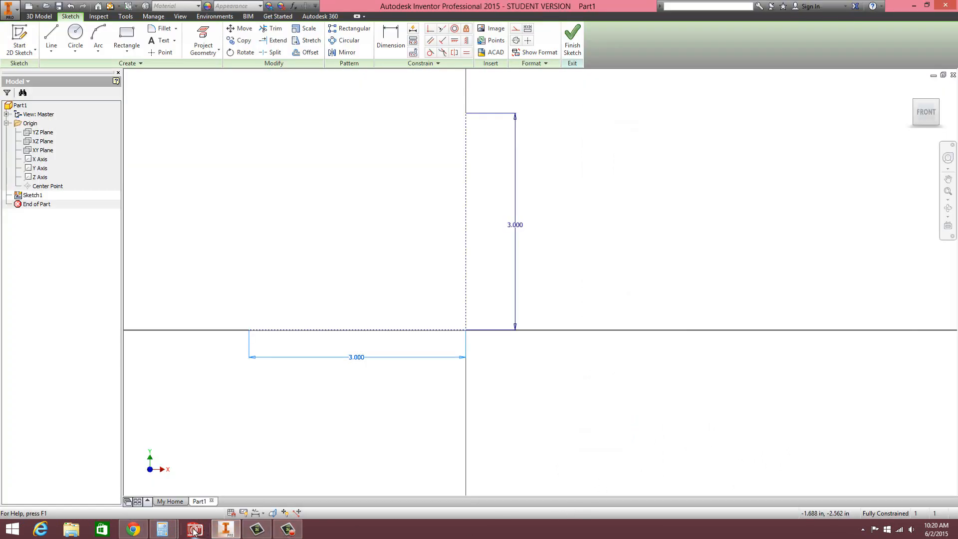
left_click(285, 530)
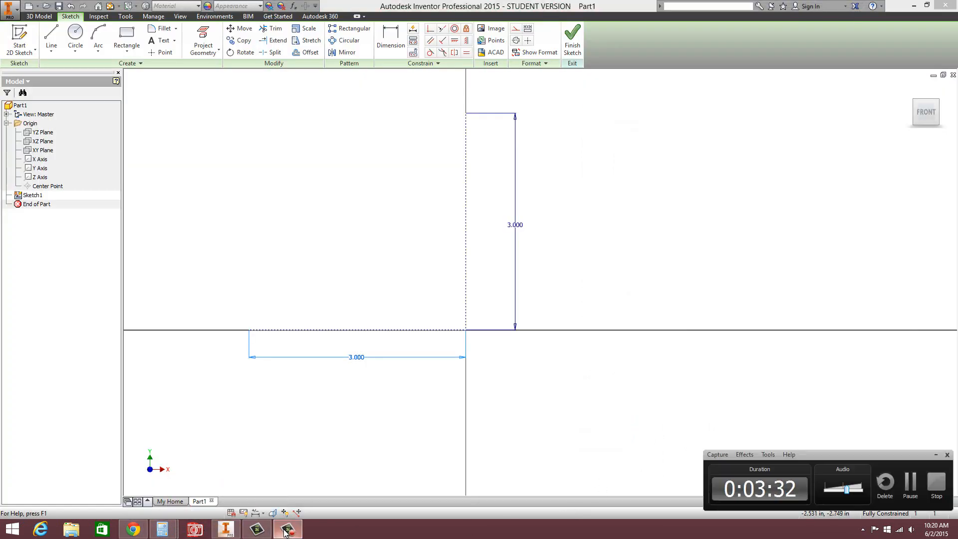
left_click(285, 529)
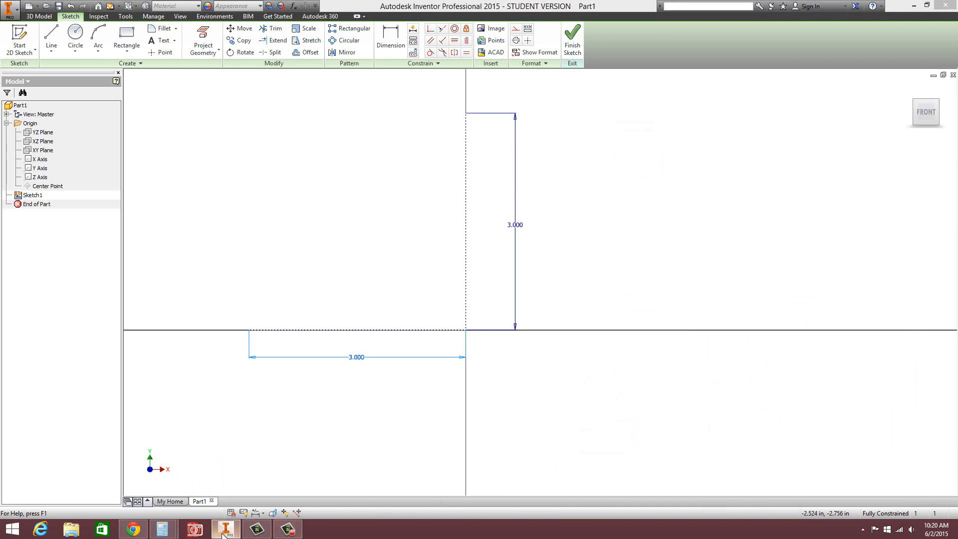
left_click(133, 528)
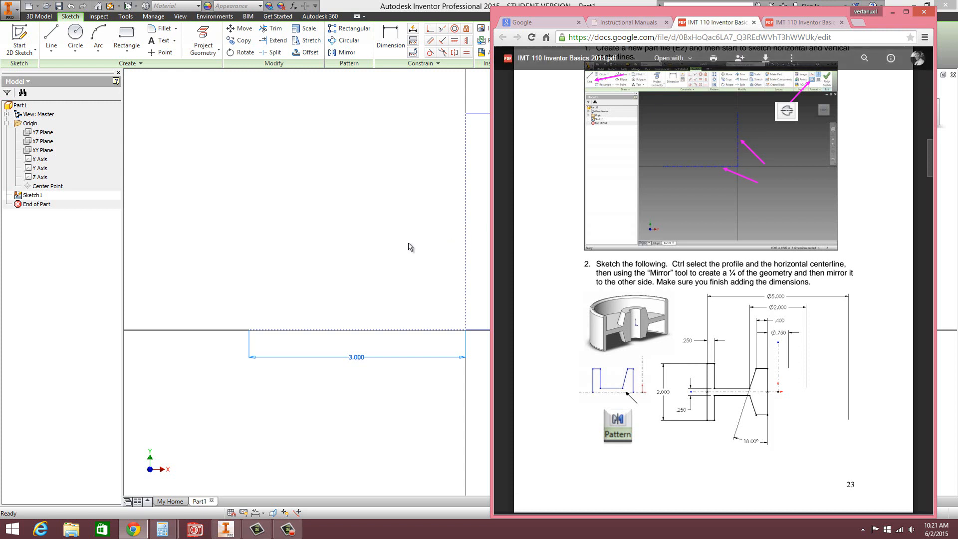
left_click(406, 268)
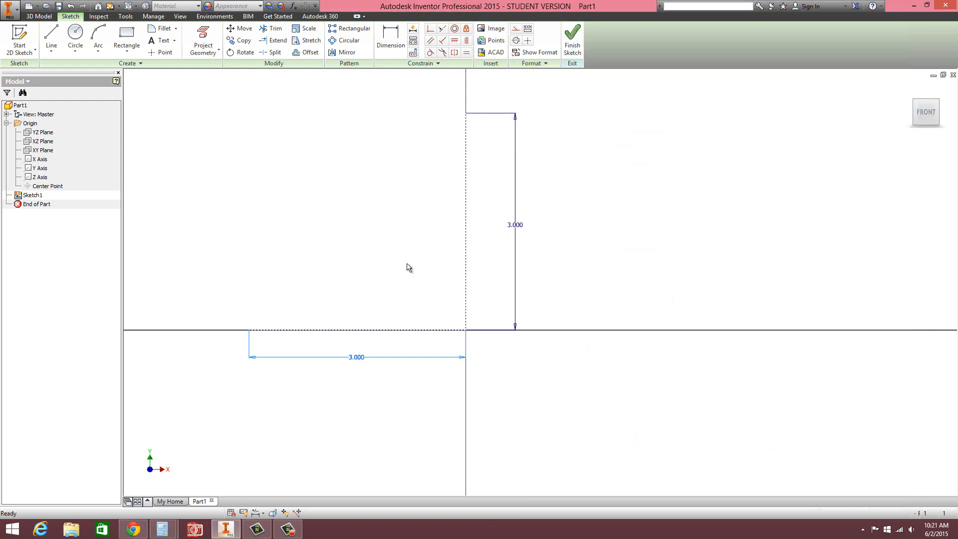
Step: Draw the hub outline up from the horizontal centerline: a vertical line about 1.06 in, a 0.4 in top, and a slanted side about 0.96 in long
left_click(48, 41)
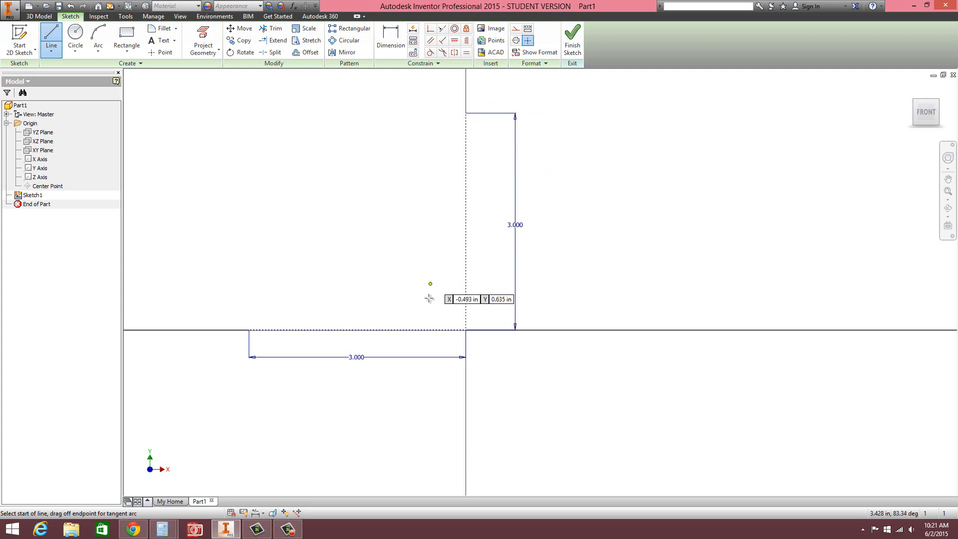
left_click(438, 331)
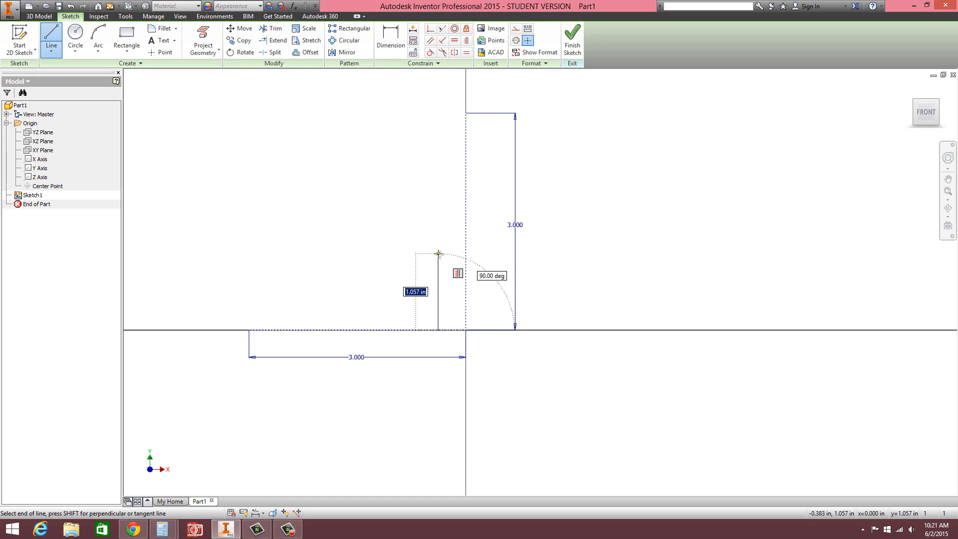
left_click(438, 253)
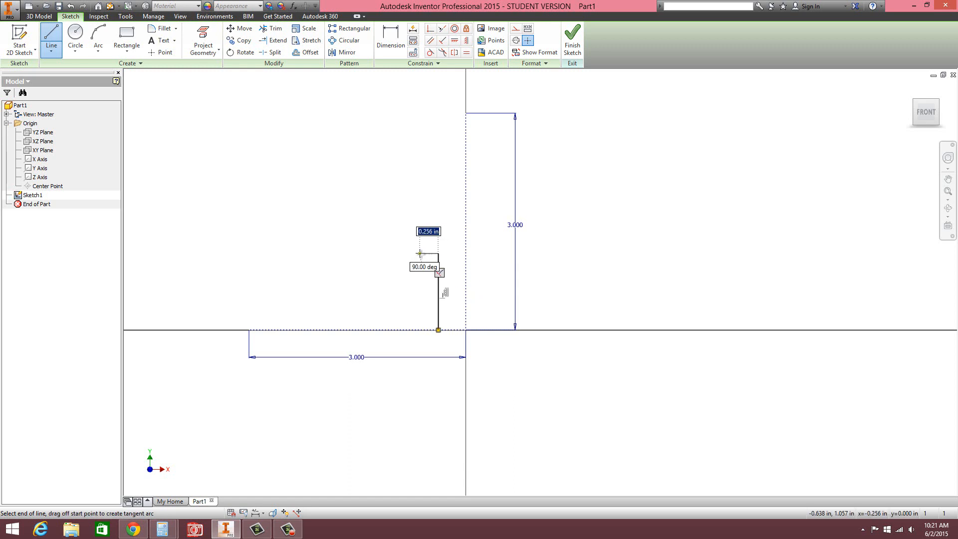
type(".4")
key("Return")
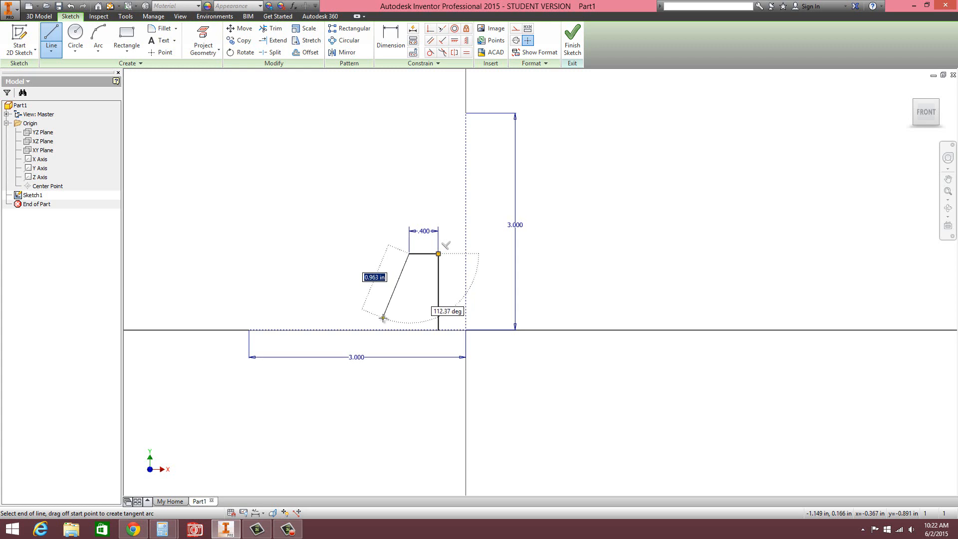
left_click(383, 318)
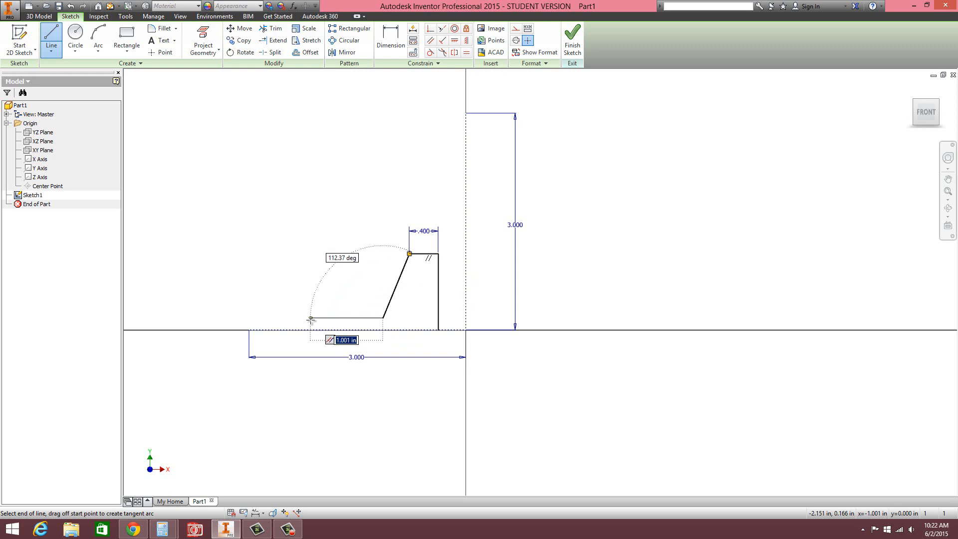
Step: Continue the profile with a horizontal web about 1 in long and a 0.25 in wide rim that ends on the horizontal centerline
left_click(311, 318)
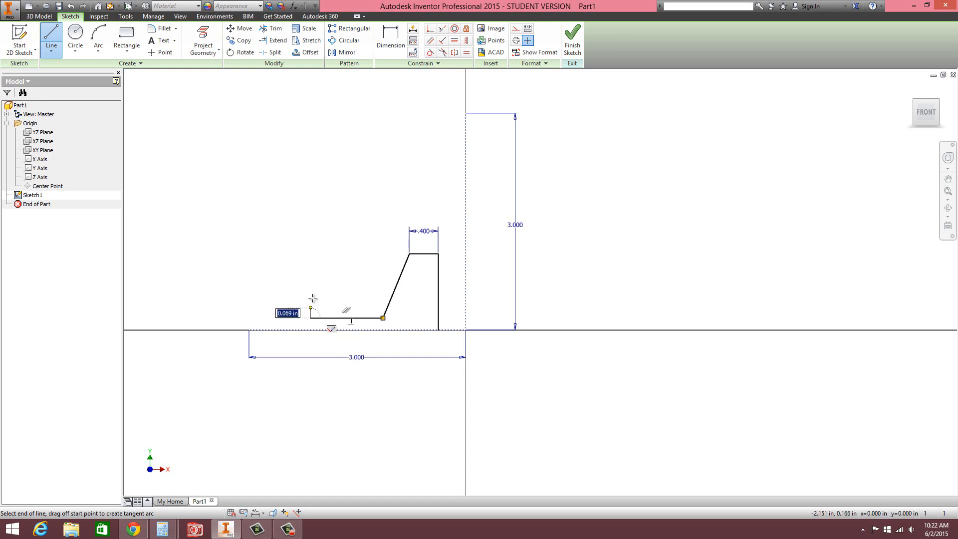
left_click(309, 241)
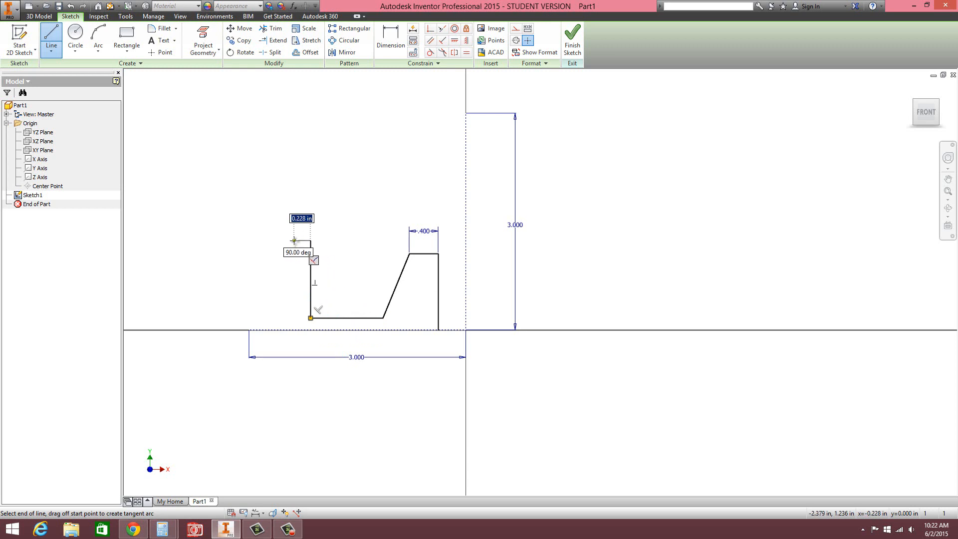
type(".25")
key("Return")
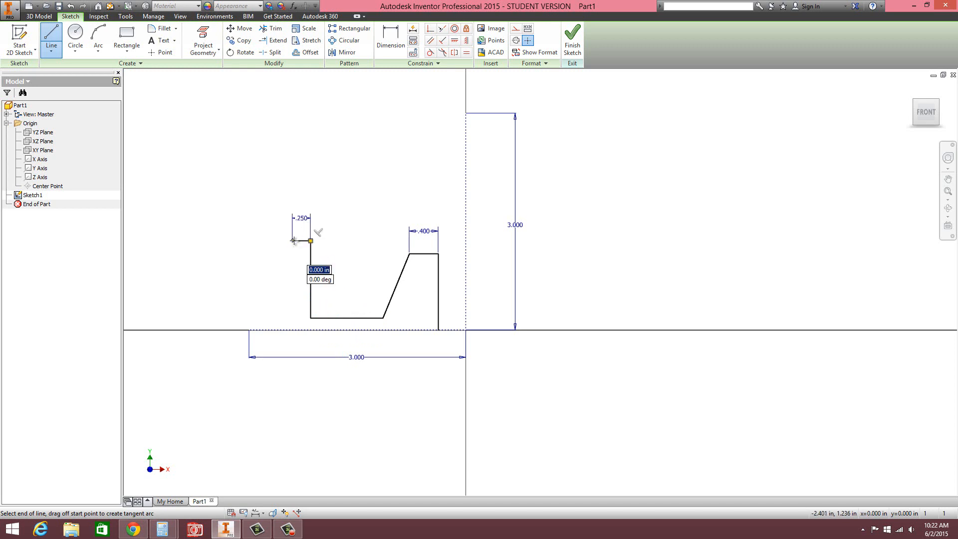
left_click(293, 330)
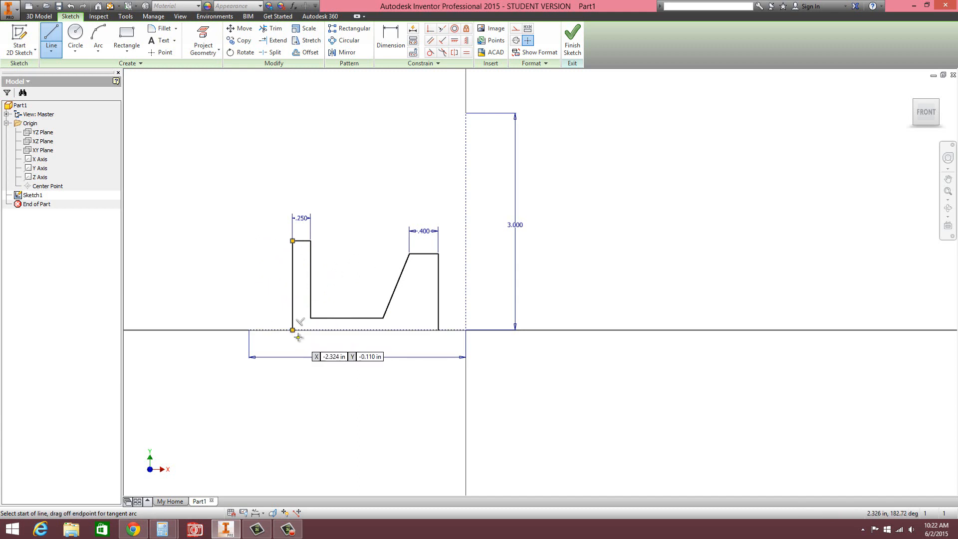
key("Escape")
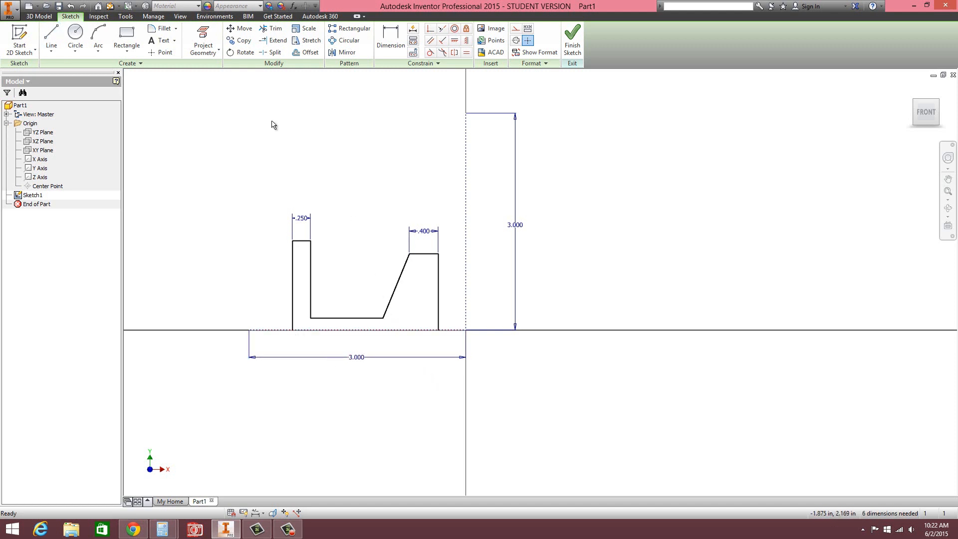
Step: Dimension the hub's inner vertical line at 0.375 in from the vertical centerline
left_click(388, 45)
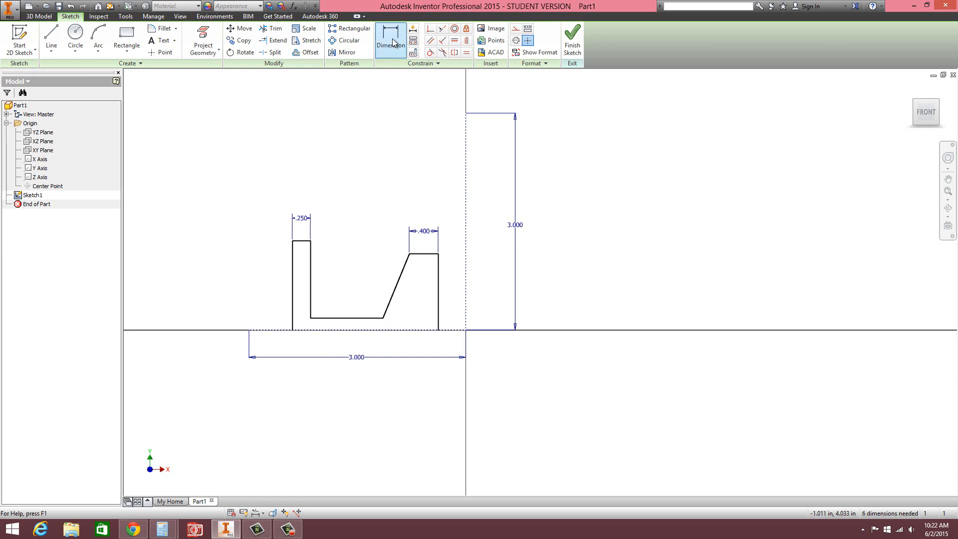
left_click(439, 292)
left_click(466, 275)
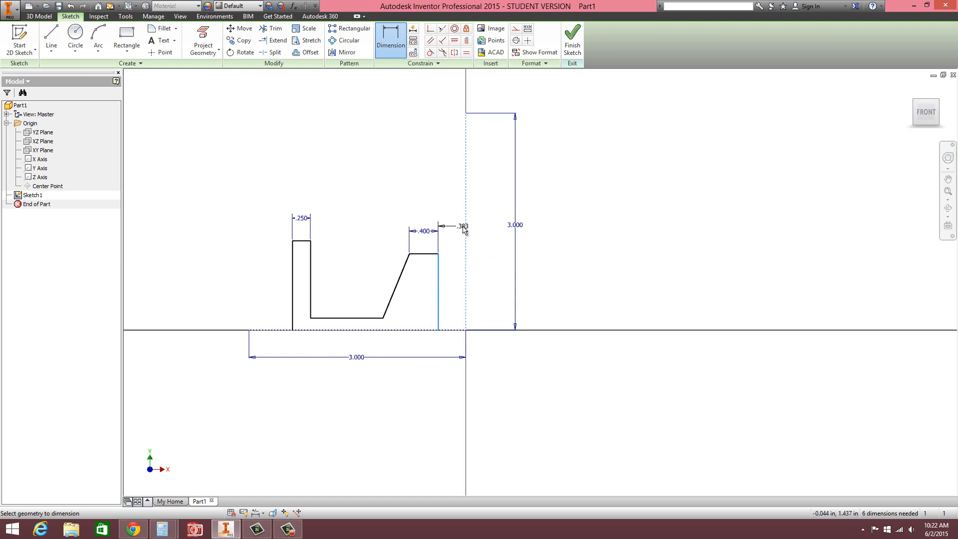
left_click(452, 214)
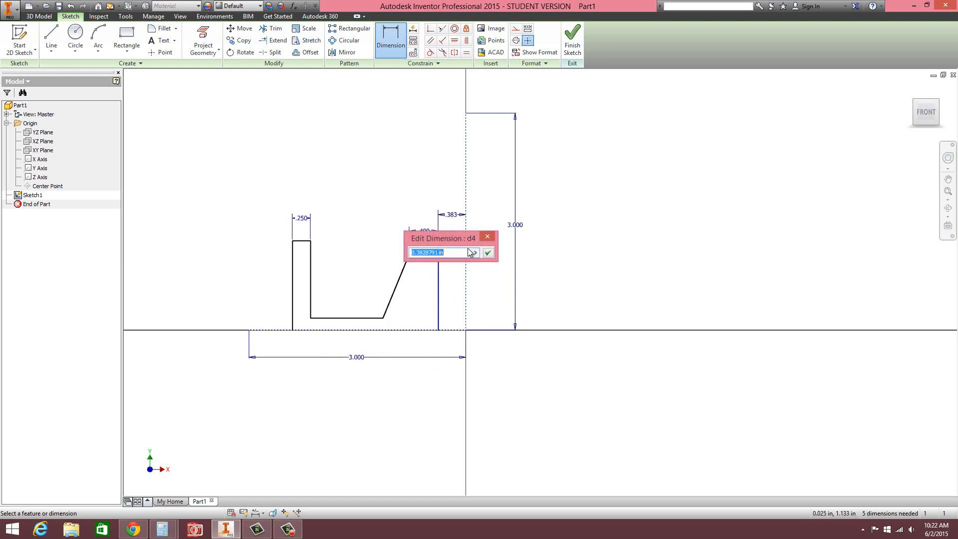
type(".375")
key("Return")
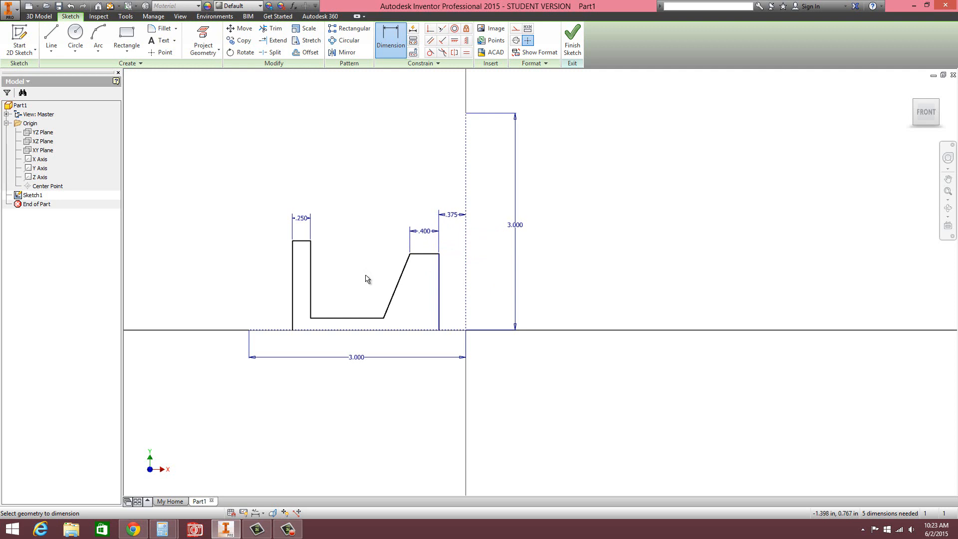
Step: Dimension the angle between the hub's slanted side and its inner vertical line as 18 degrees
left_click(394, 295)
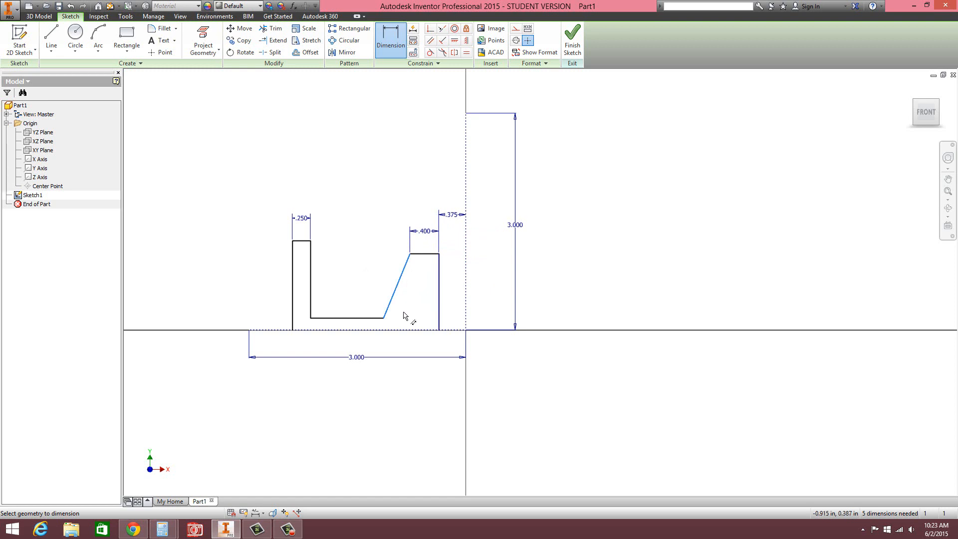
left_click(439, 295)
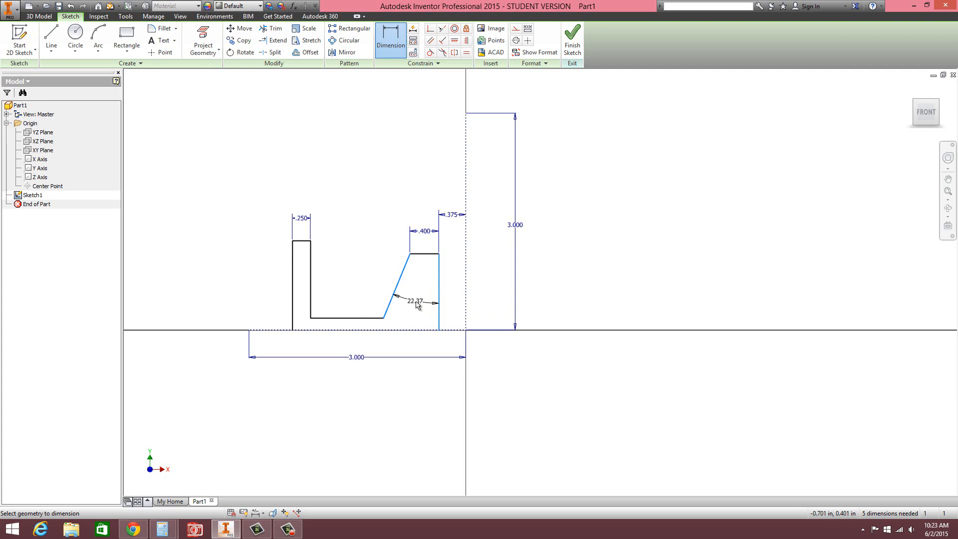
left_click(417, 305)
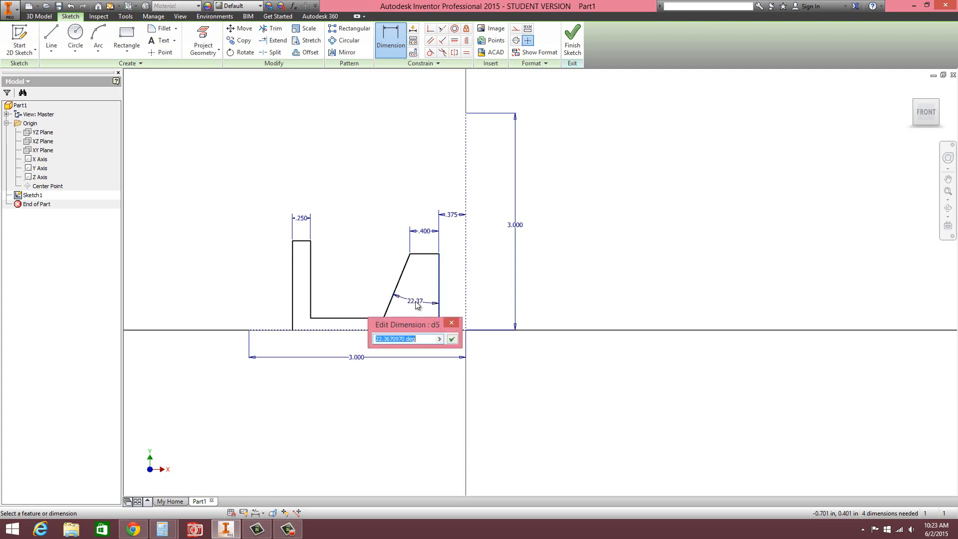
type("18")
key("Return")
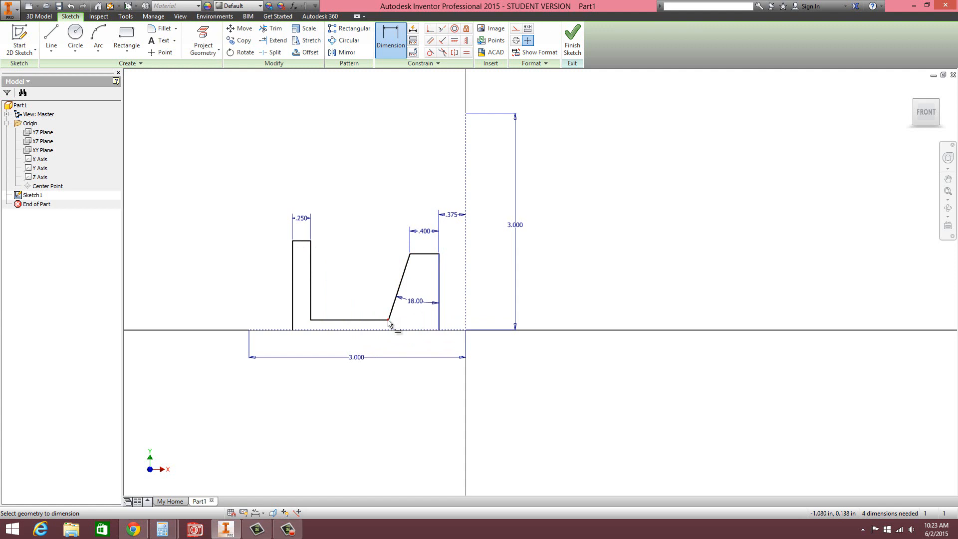
Step: Dimension the lower end of the slanted side at 1 in from the vertical centerline
mouse_move(388, 323)
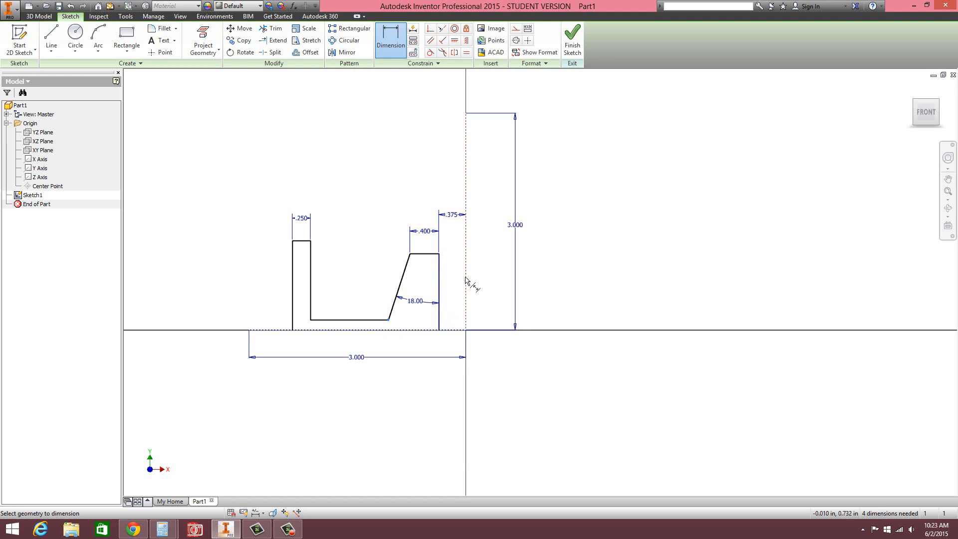
left_click(467, 210)
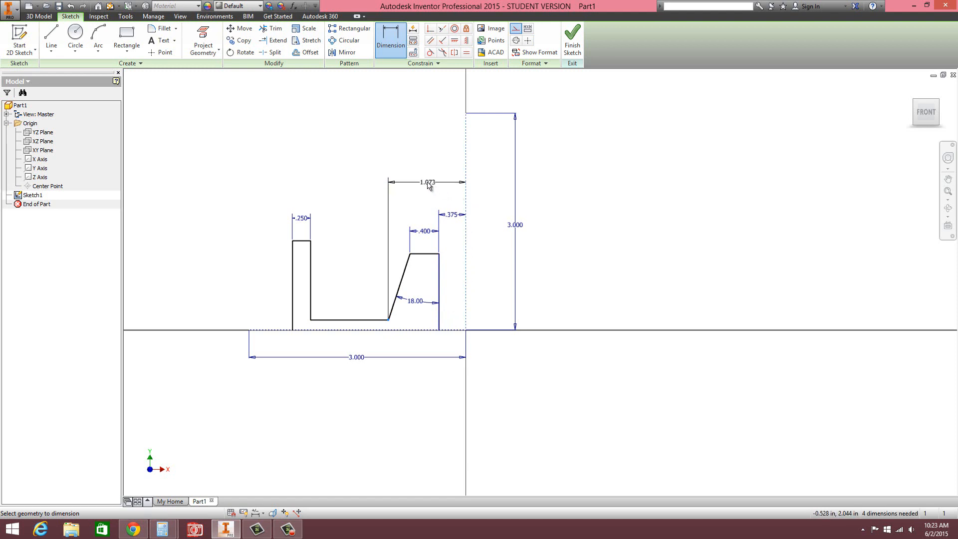
left_click(430, 184)
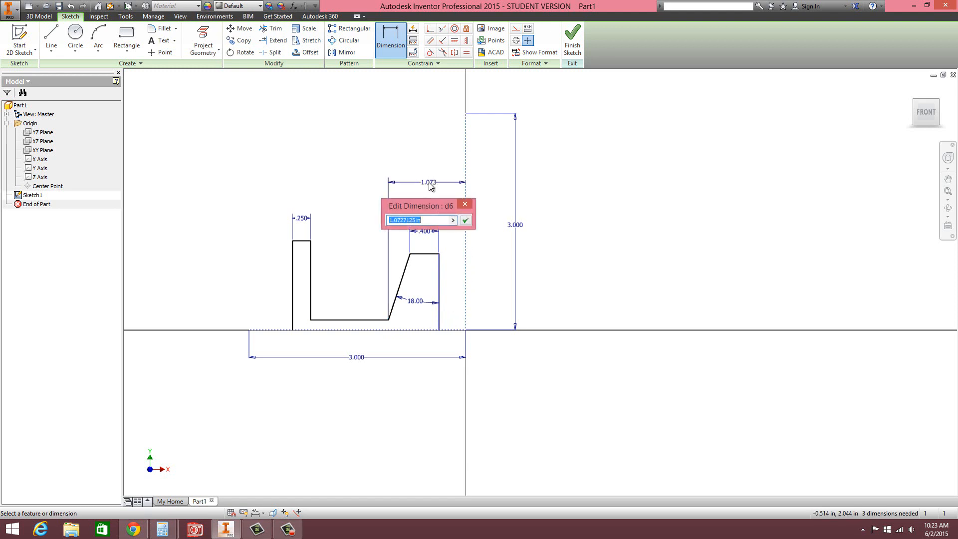
type("1")
key("Return")
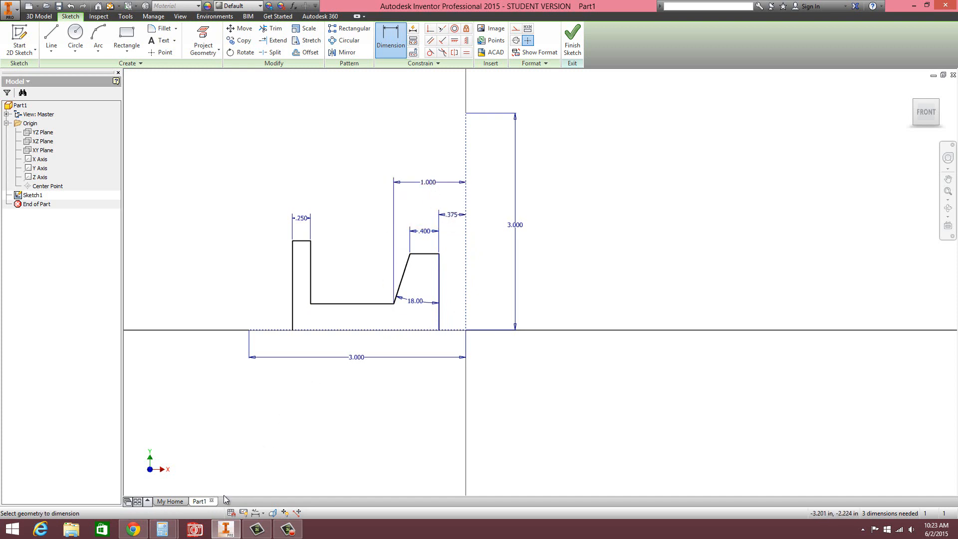
Step: Check the diameters in the browser manual's profile drawing and dimension the rim's outer edge at 2.5 in from the vertical centerline
left_click(132, 530)
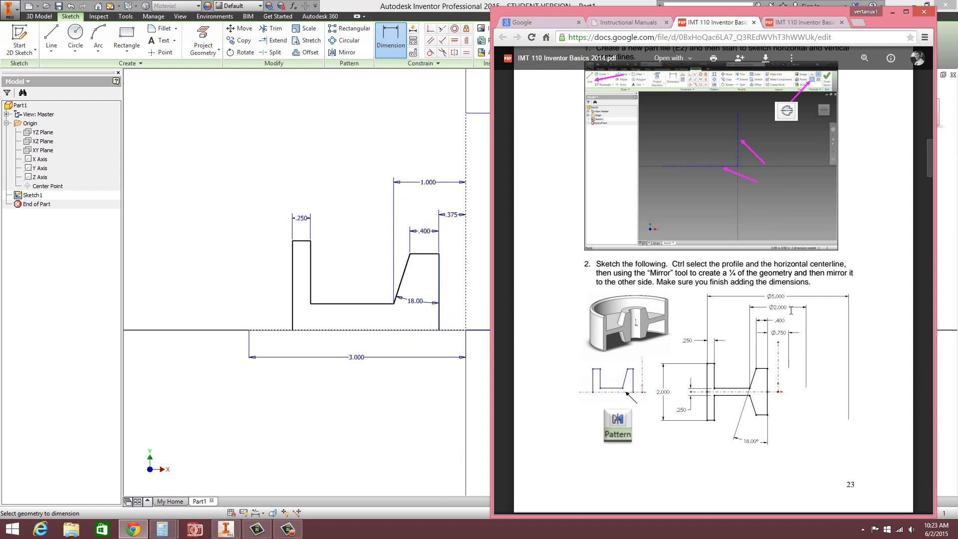
left_click(83, 381)
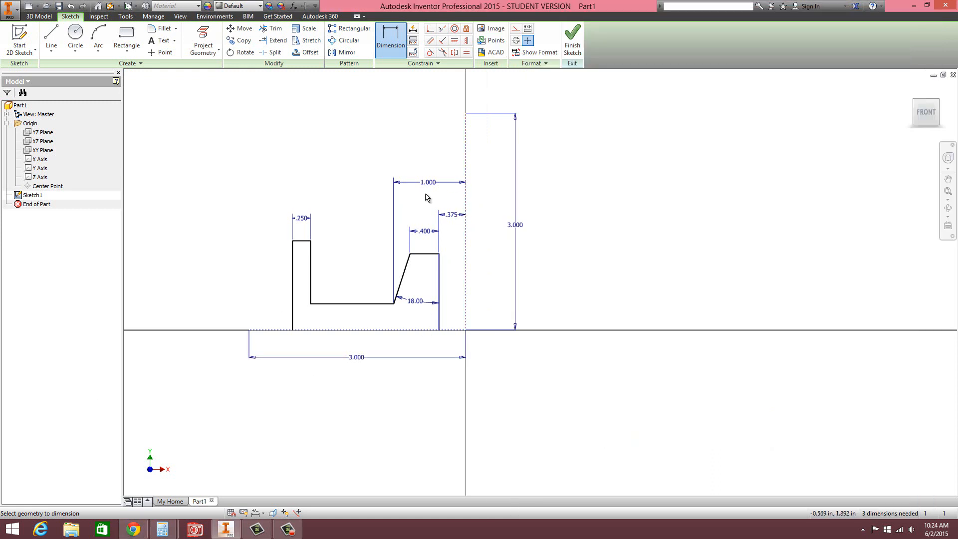
left_click(293, 262)
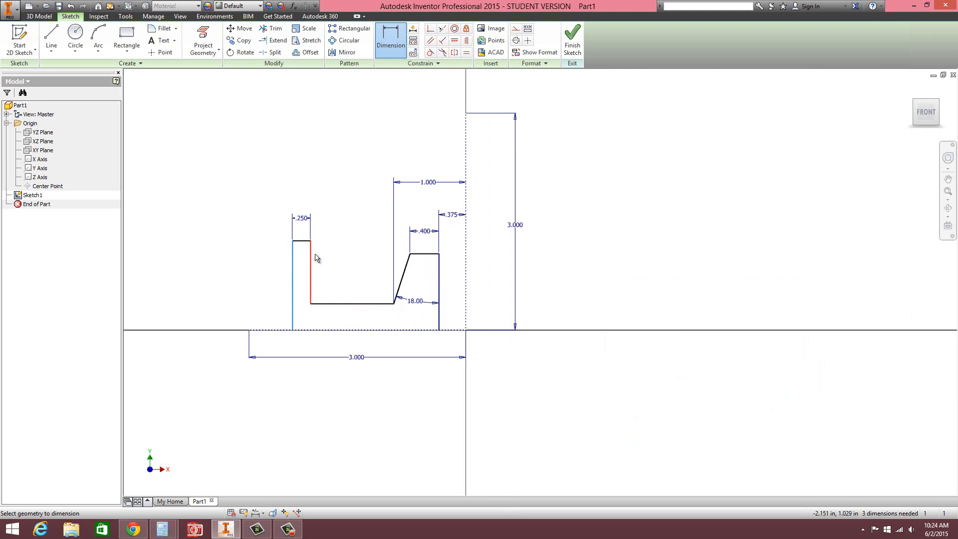
left_click(466, 212)
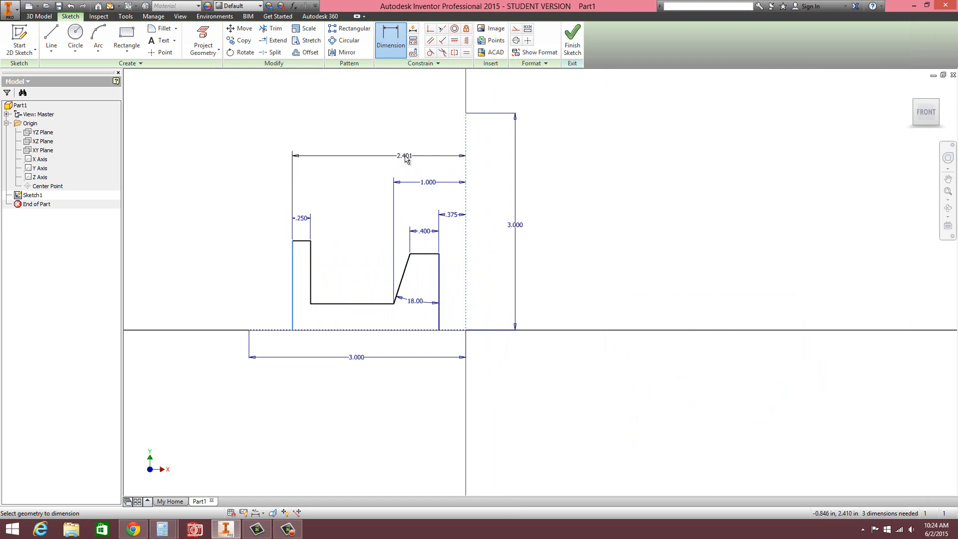
left_click(392, 155)
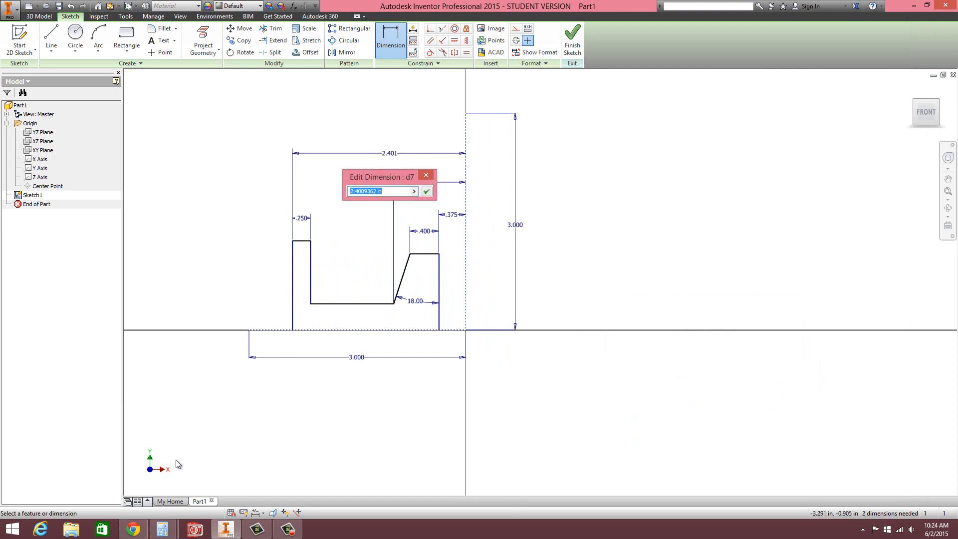
left_click(134, 530)
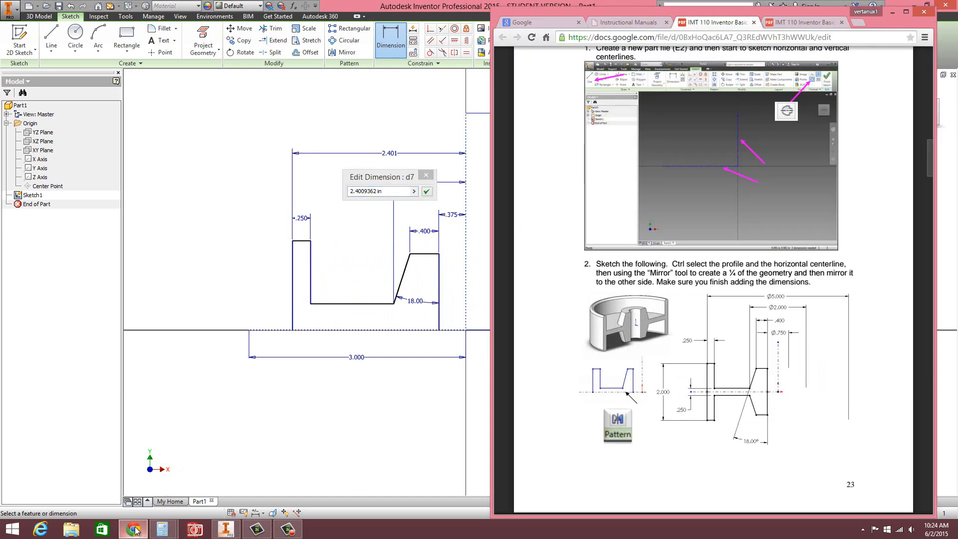
left_click(134, 530)
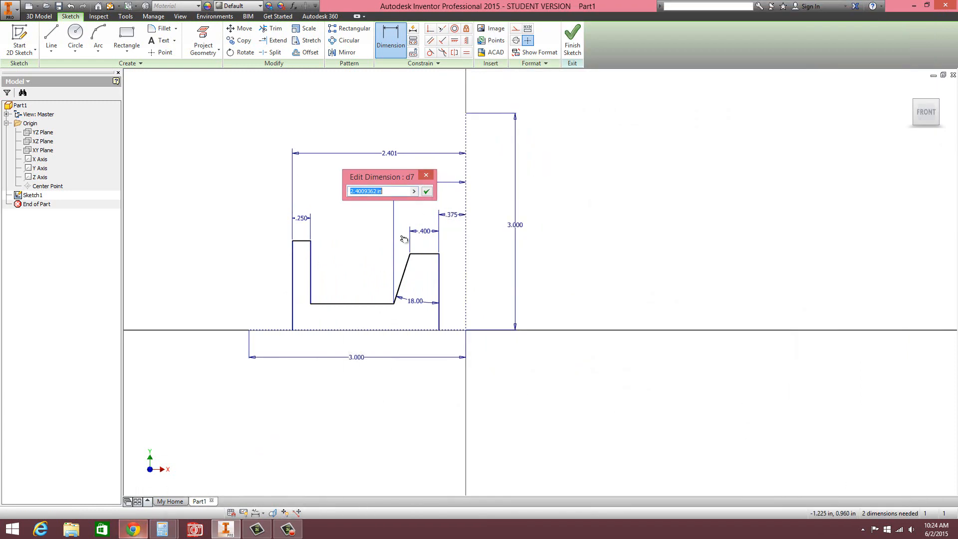
type("2.5")
key("Return")
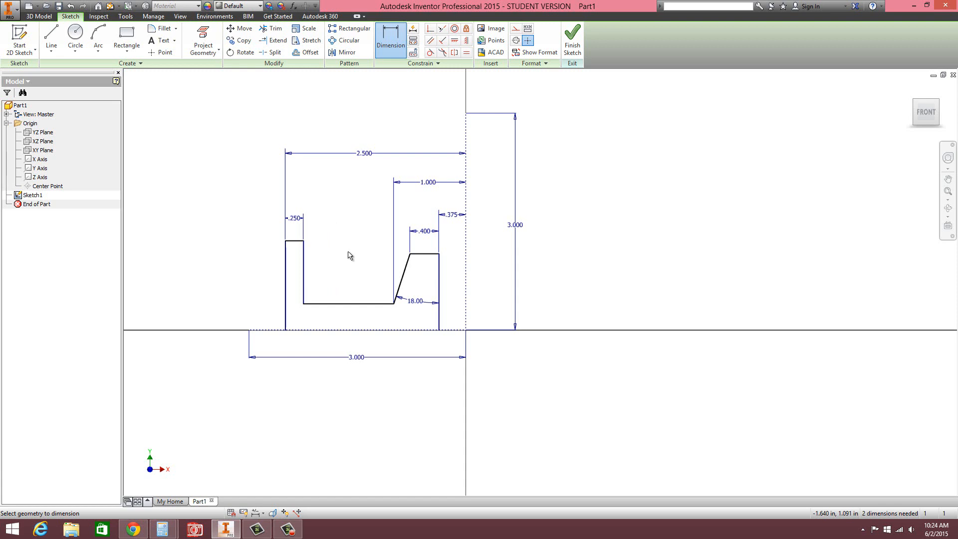
Step: Mirror the whole half profile about the horizontal centerline and move that centerline's length dimension below the mirrored geometry
left_click(342, 54)
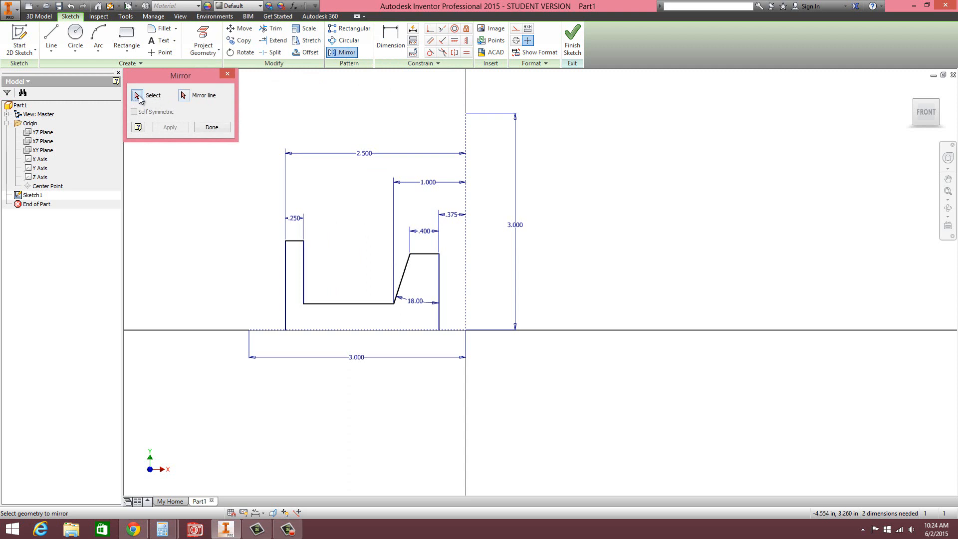
left_click_drag(269, 216, 452, 346)
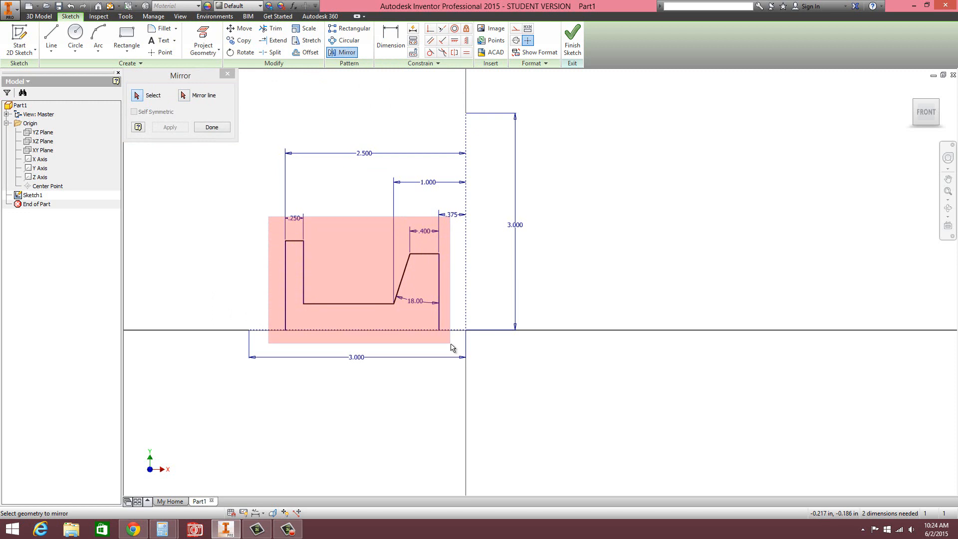
left_click_drag(451, 343, 450, 343)
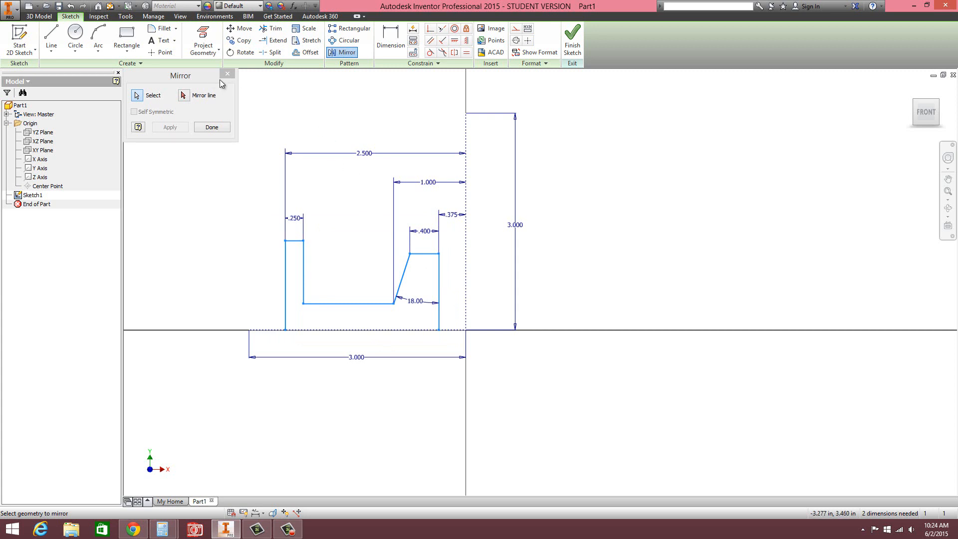
left_click(184, 96)
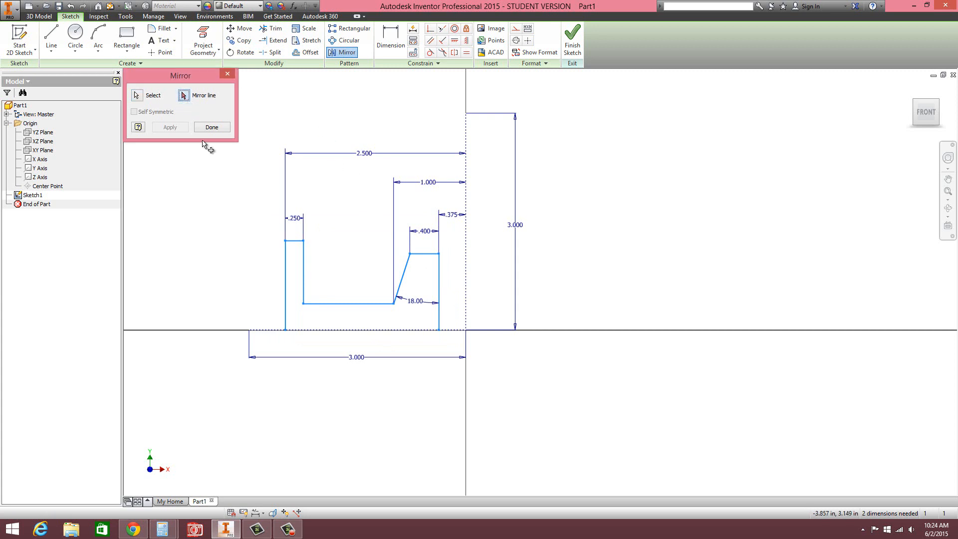
left_click(352, 335)
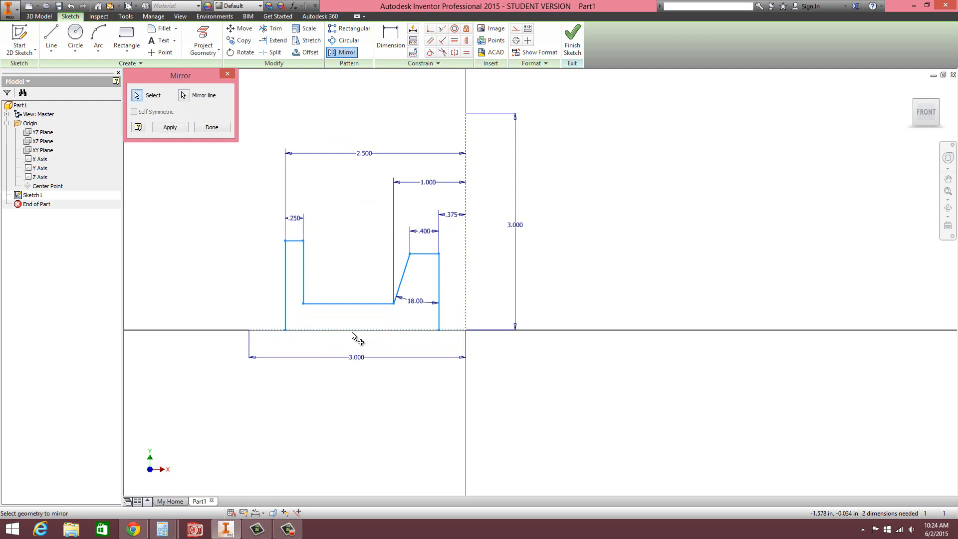
left_click(170, 127)
left_click(212, 128)
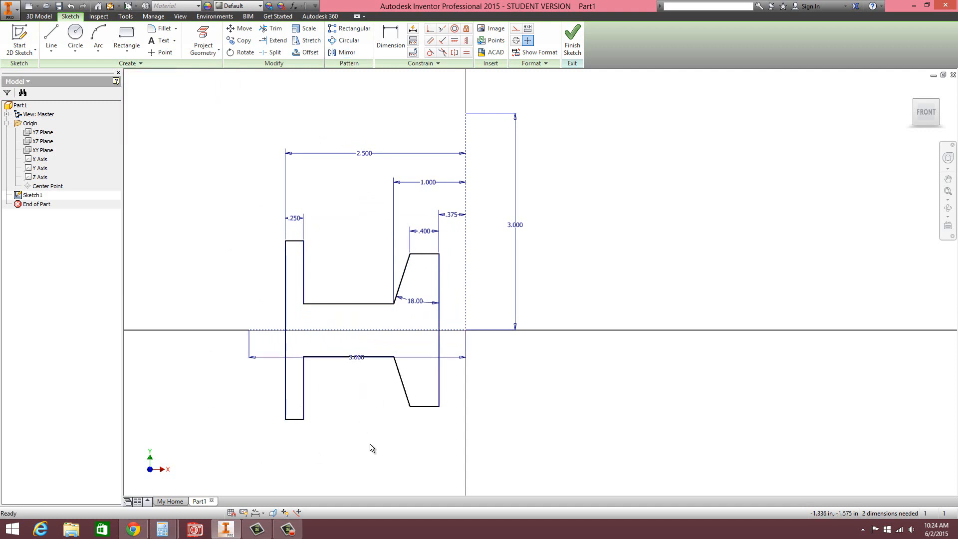
left_click_drag(360, 358, 360, 444)
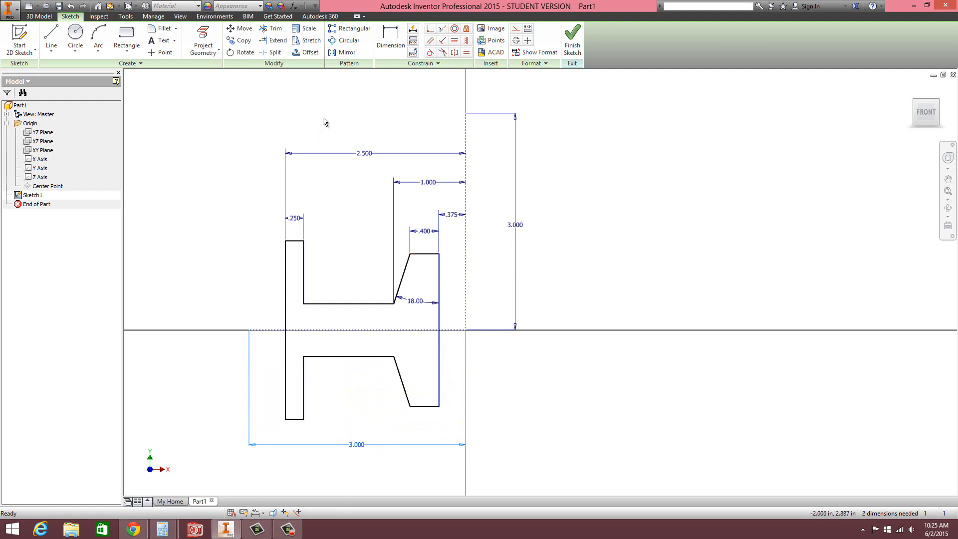
Step: Dimension the web's thickness between its two horizontal lines as 0.25 in and compare the sketch with the browser manual's profile drawing
left_click(395, 49)
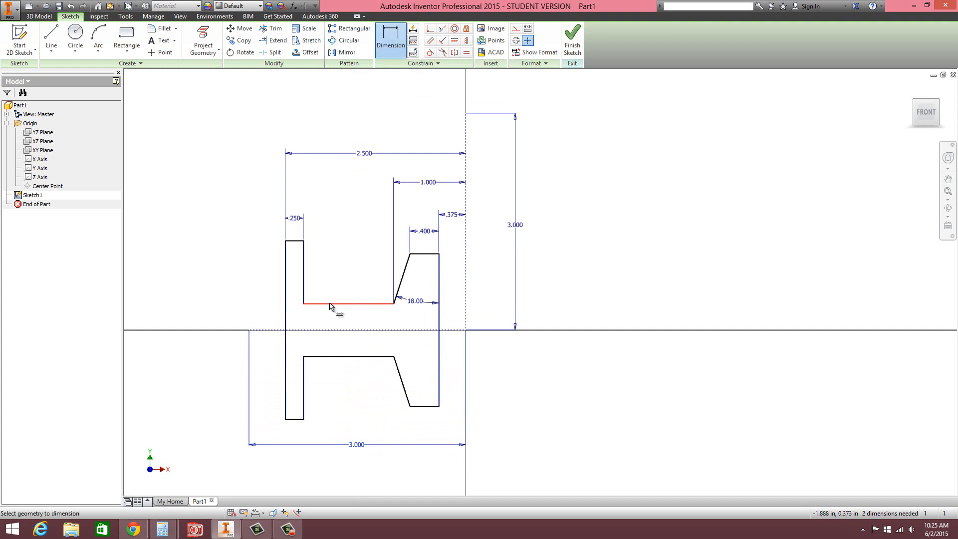
left_click(350, 303)
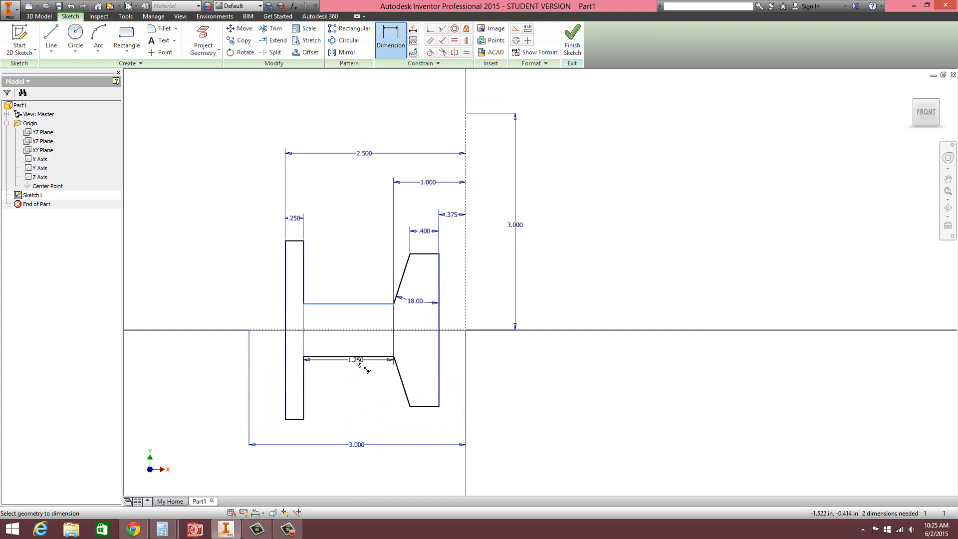
left_click(349, 356)
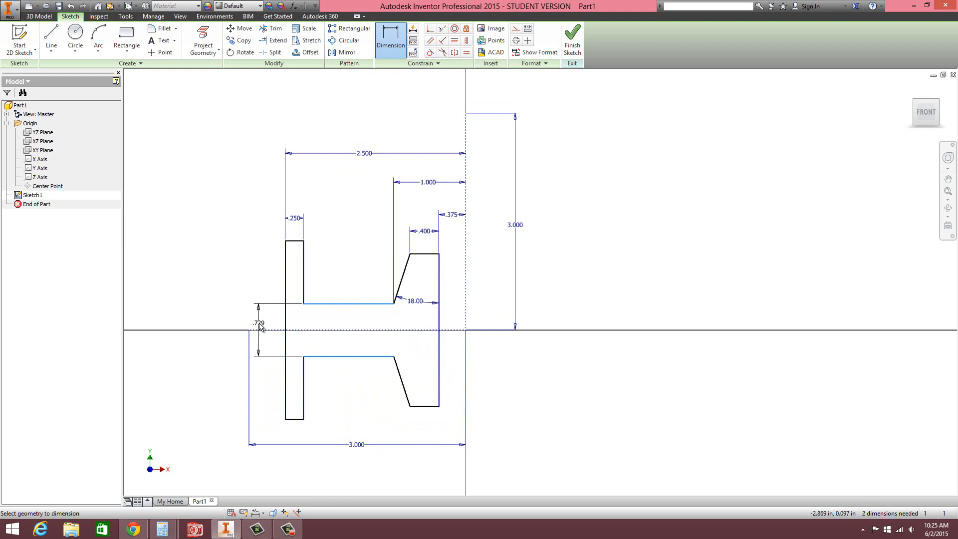
left_click(259, 325)
type(".25")
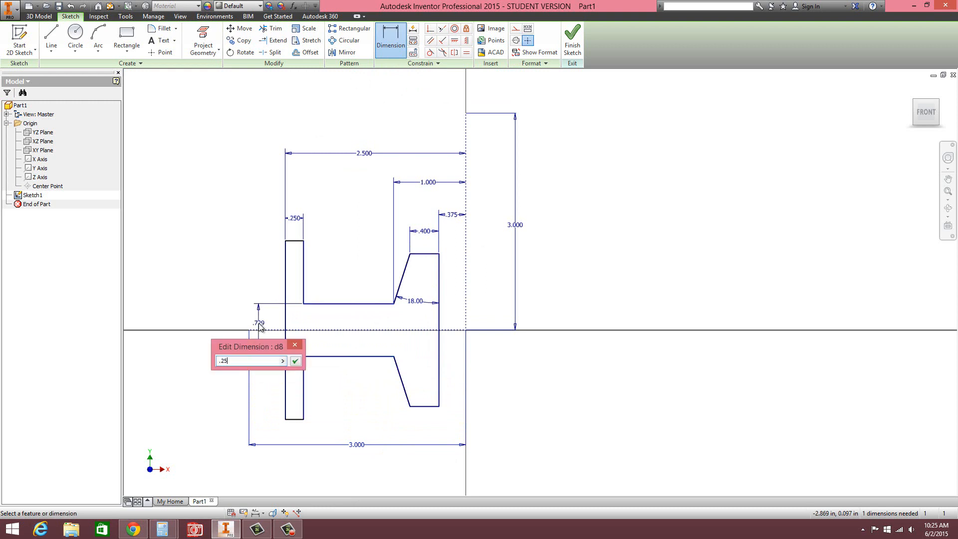
key("Return")
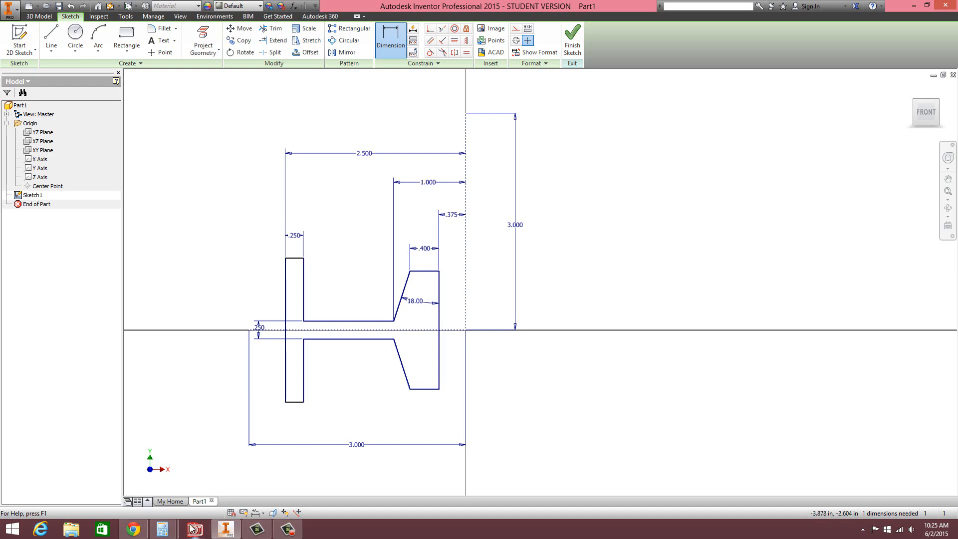
left_click(133, 528)
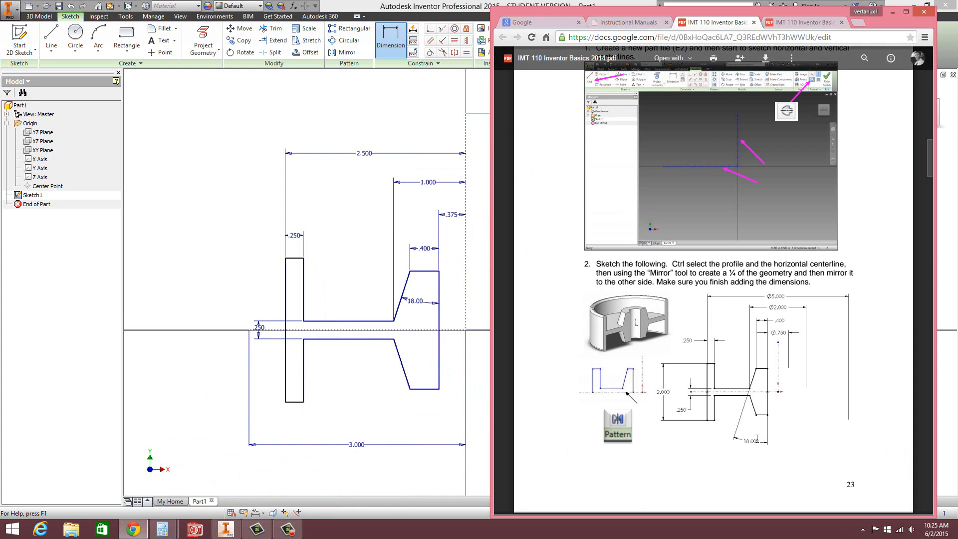
left_click(252, 217)
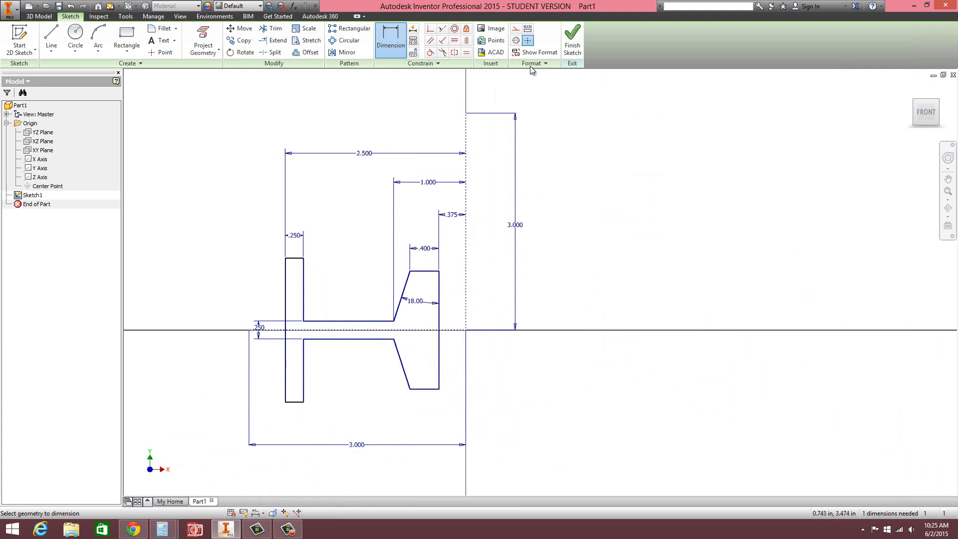
Step: Revolve the closed profile about the vertical centerline with full extents into a solid wheel
left_click(42, 15)
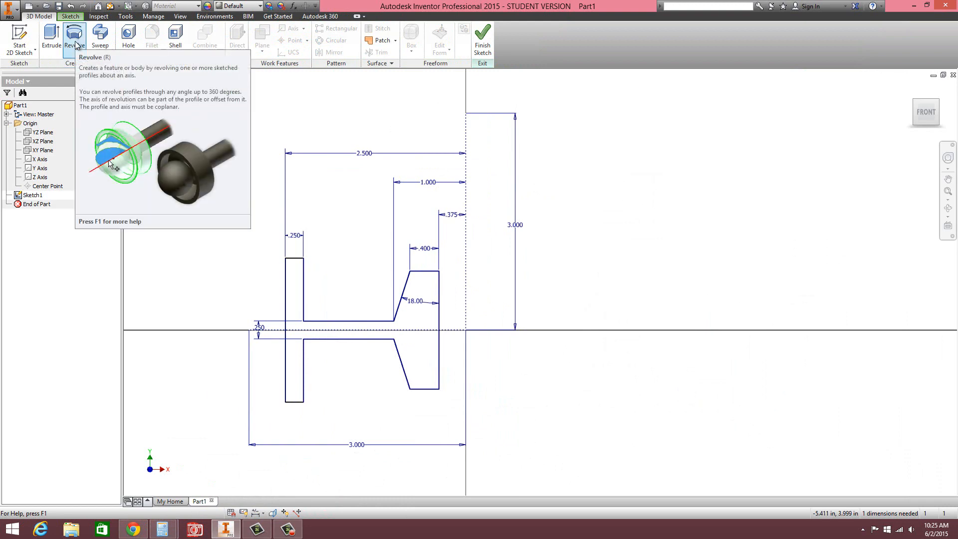
left_click(74, 43)
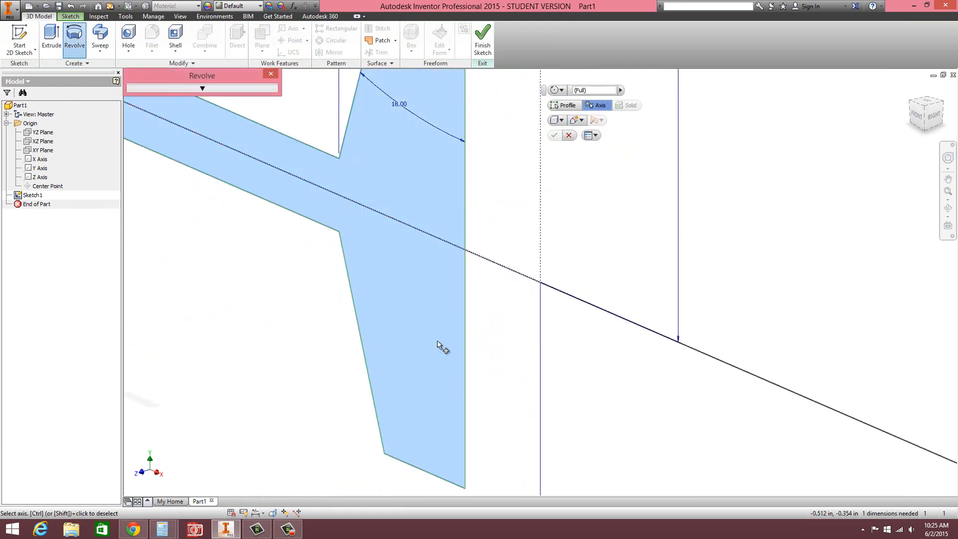
scroll(437, 344, "up", 5)
scroll(477, 324, "down", 4)
scroll(399, 374, "up", 3)
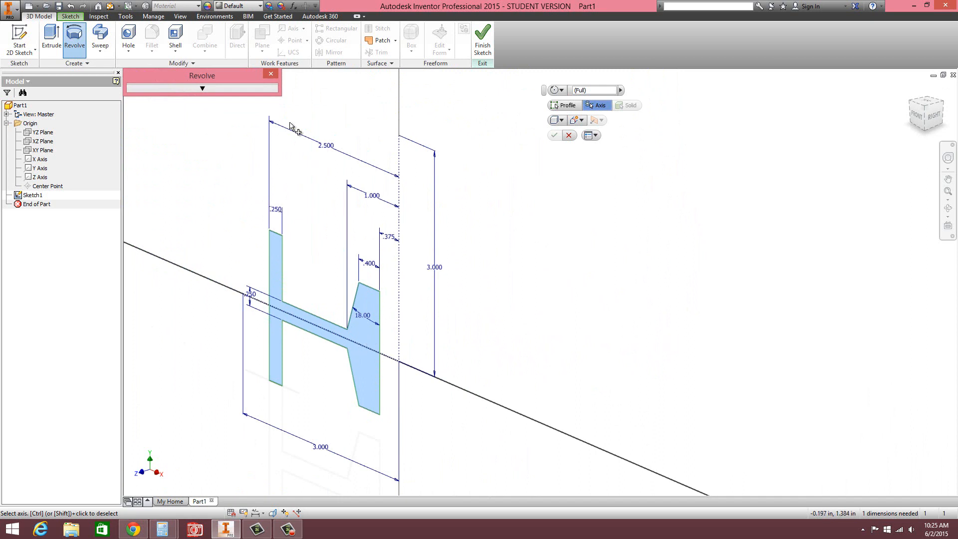
left_click(202, 89)
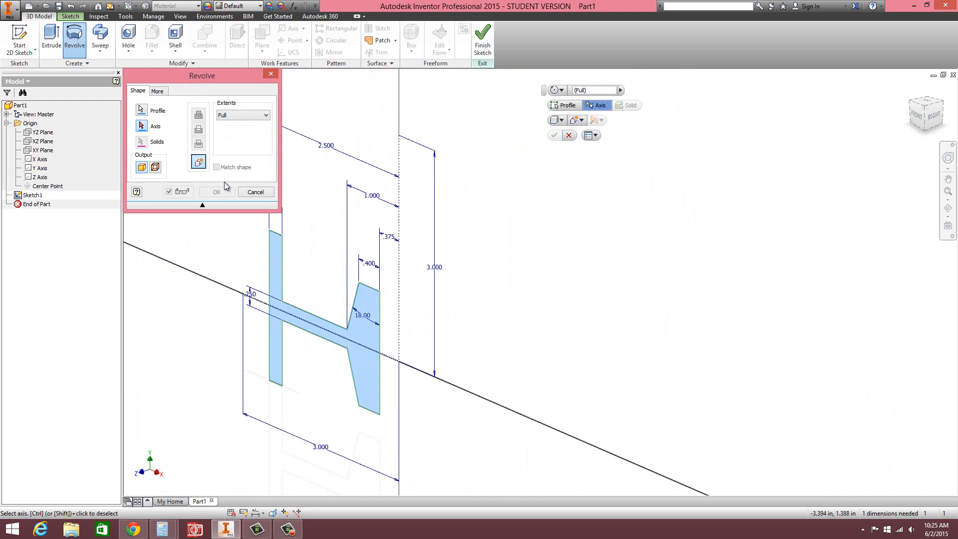
left_click(399, 289)
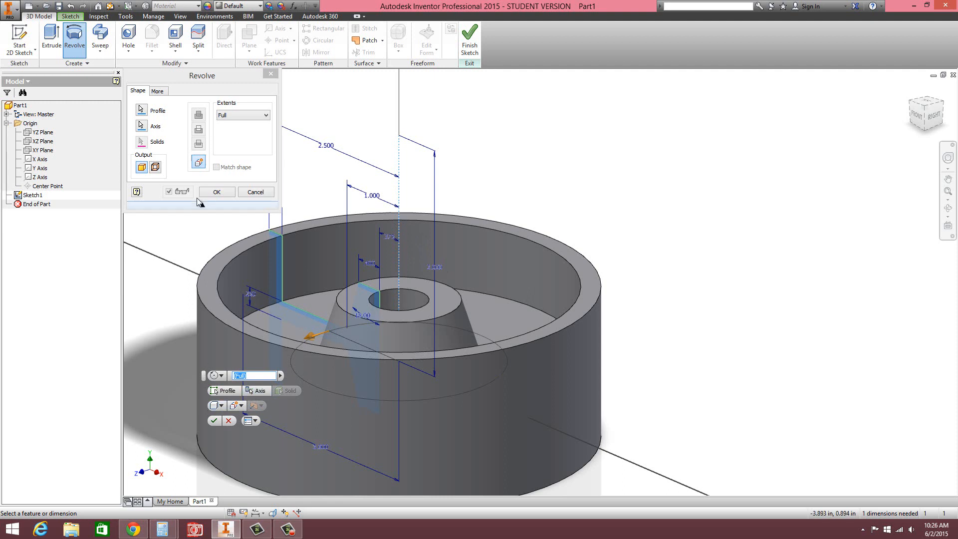
left_click(157, 92)
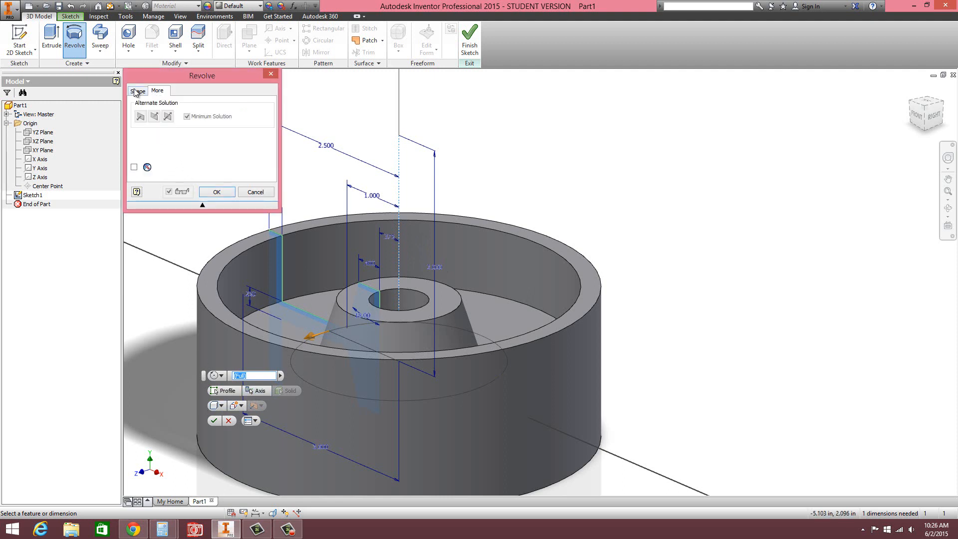
left_click(136, 92)
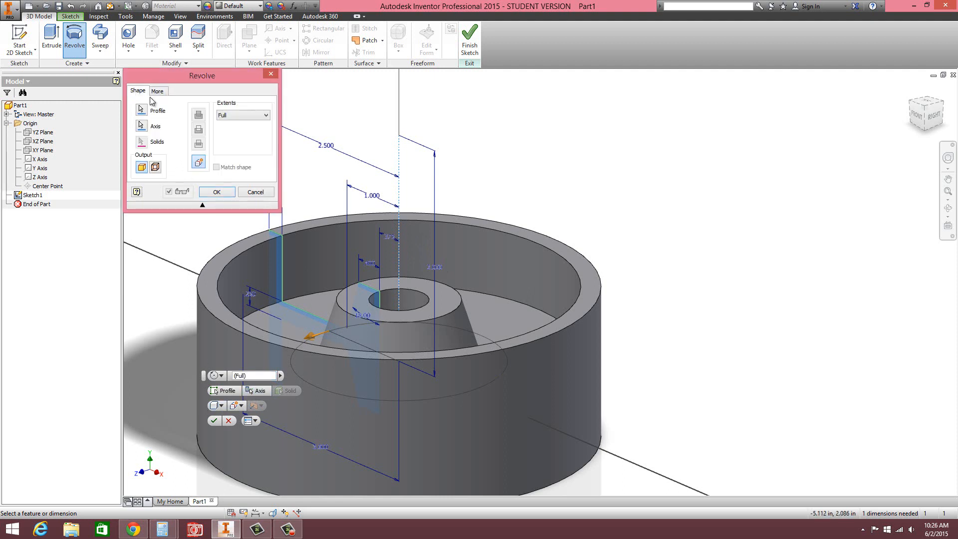
left_click(253, 117)
left_click(255, 114)
left_click(218, 191)
Step: Fillet the inner and outer circular edges of the rim on both its upper and lower ends with a 0.1 in radius
scroll(428, 379, "up", 2)
scroll(422, 381, "down", 3)
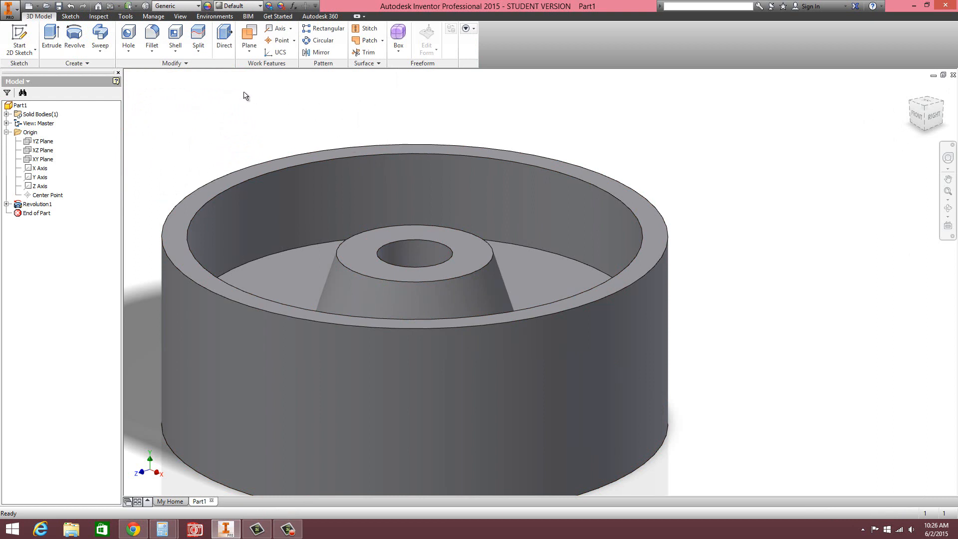
left_click(152, 53)
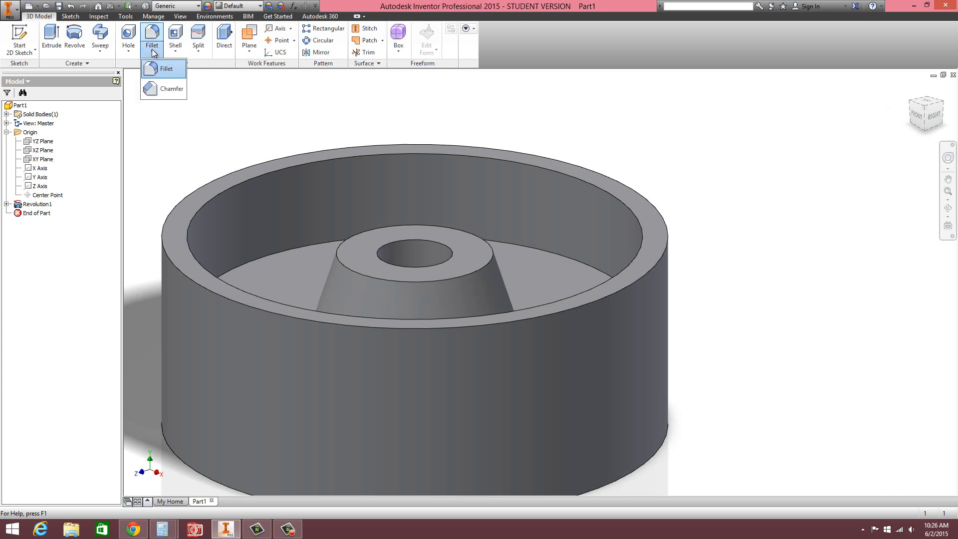
left_click(152, 53)
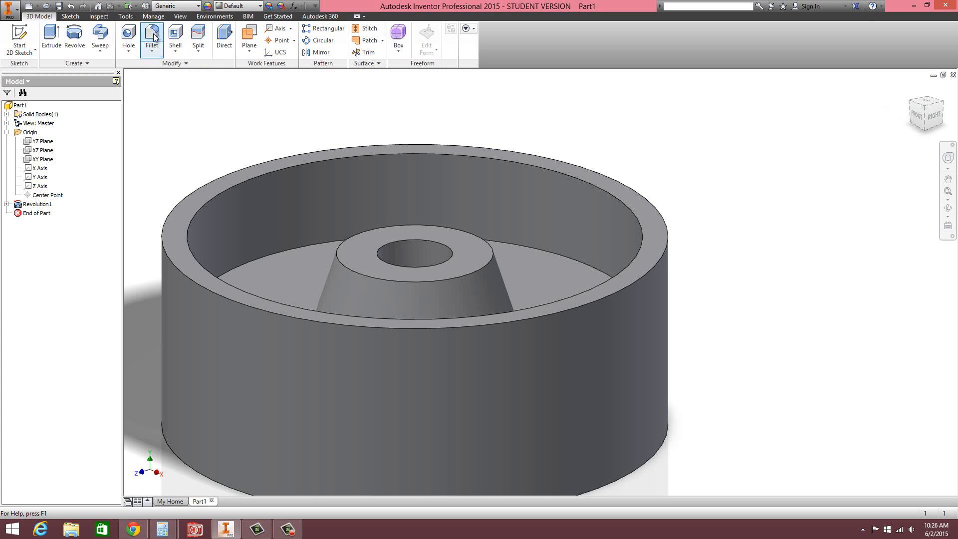
left_click(159, 40)
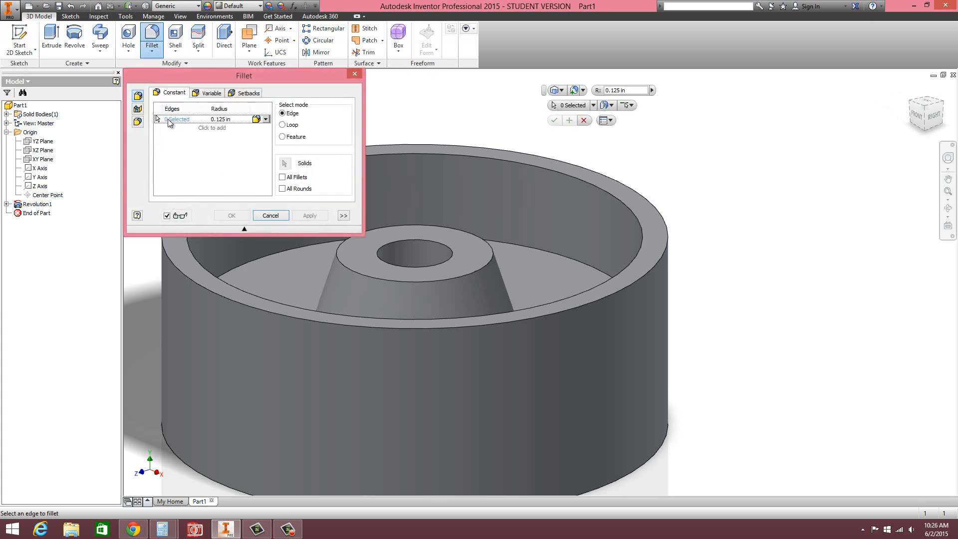
left_click(227, 120)
type(".1")
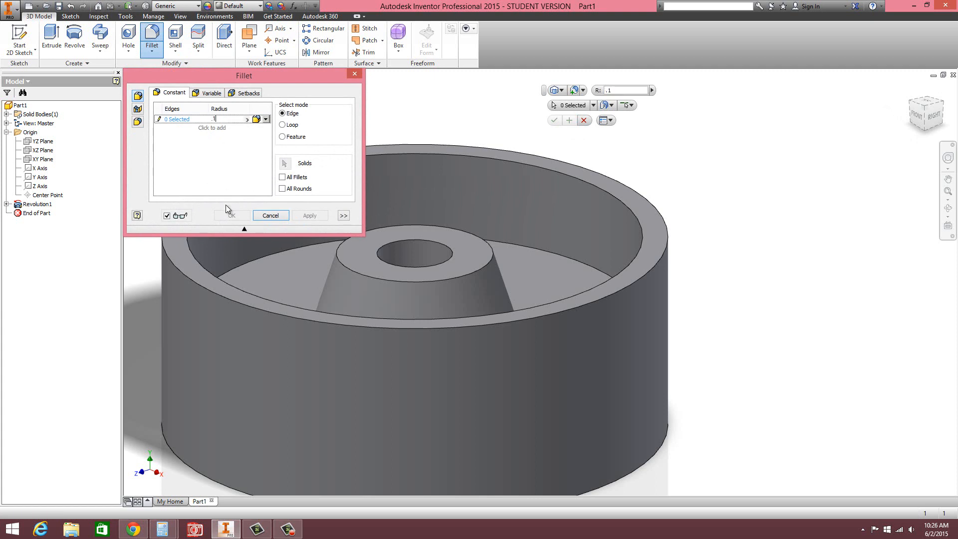
left_click(205, 292)
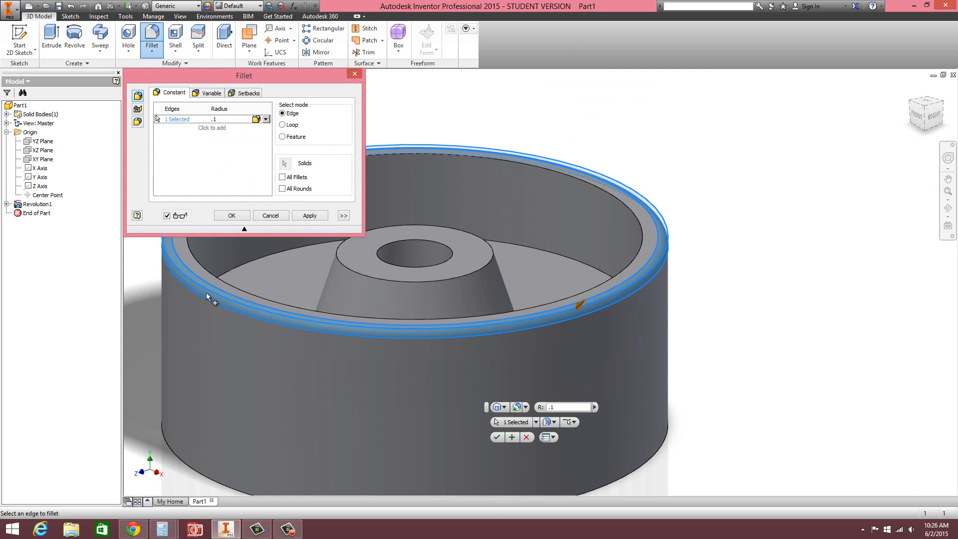
left_click(204, 268)
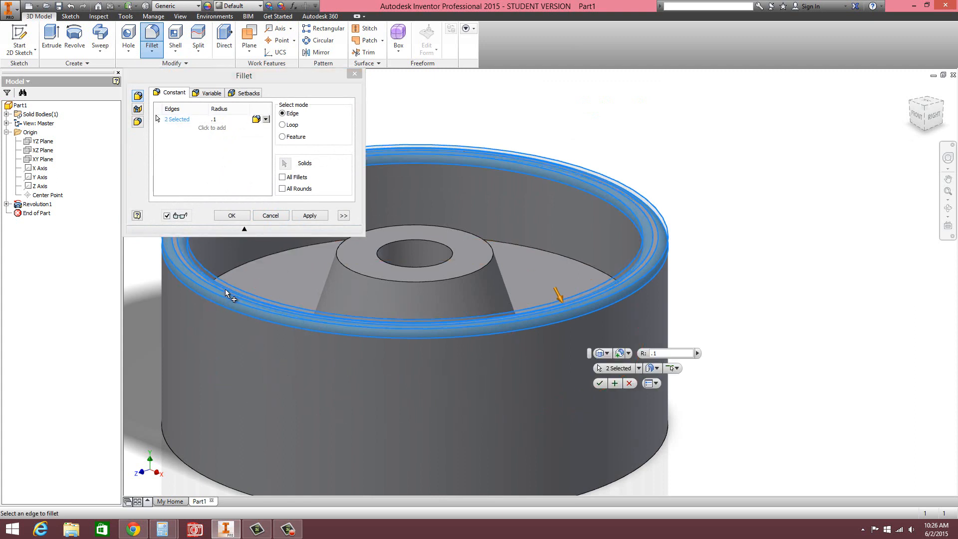
left_click(217, 469)
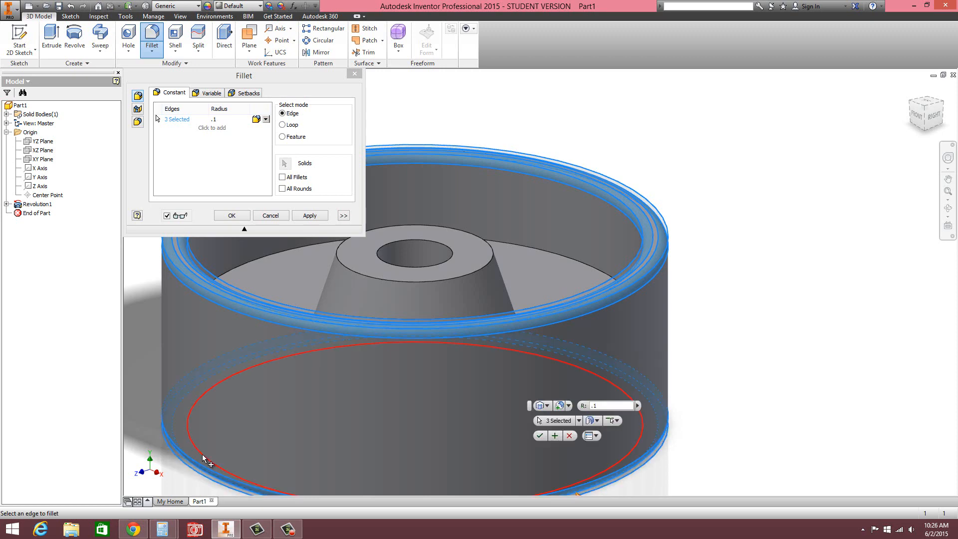
left_click(245, 464)
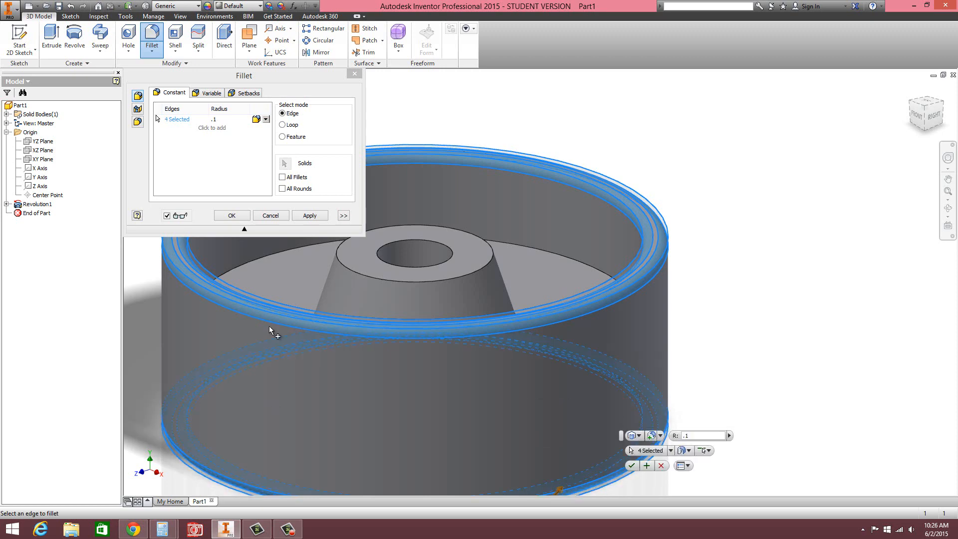
left_click(303, 217)
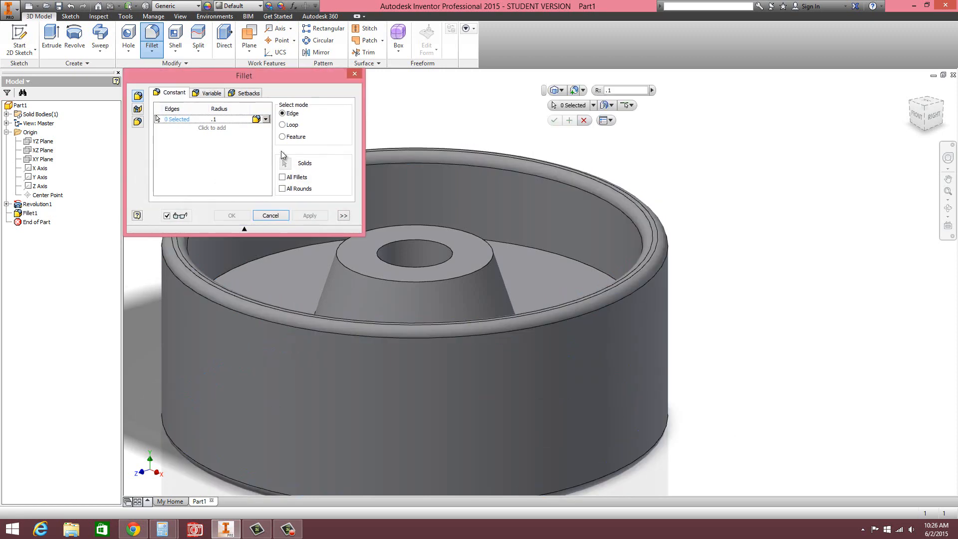
Step: Fillet the edges where the web meets the rim and the hub on both sides of the wheel with a 0.375 in radius
key("BackSpace")
type(".375")
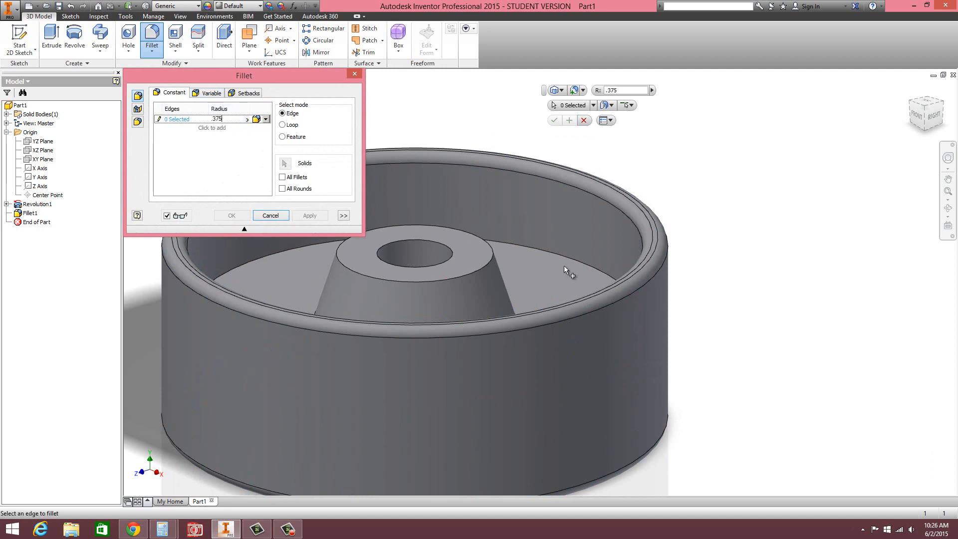
left_click(564, 256)
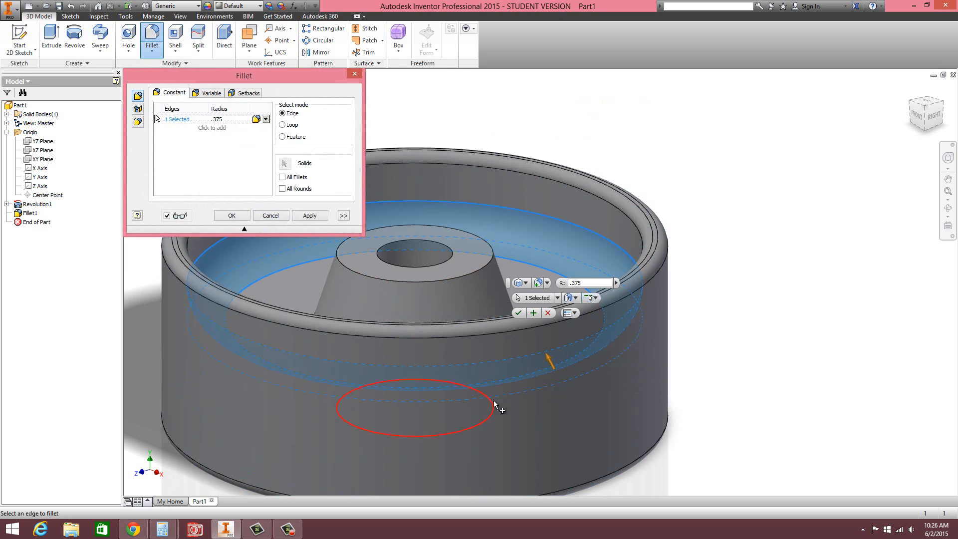
middle_click_drag(493, 400, 508, 356, "shift")
middle_click_drag(922, 120, 920, 116)
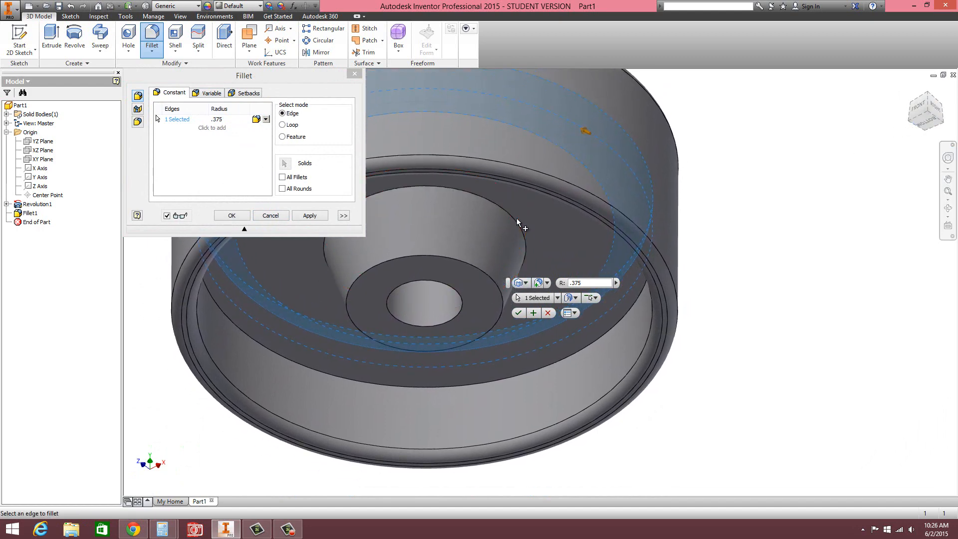
left_click(515, 222)
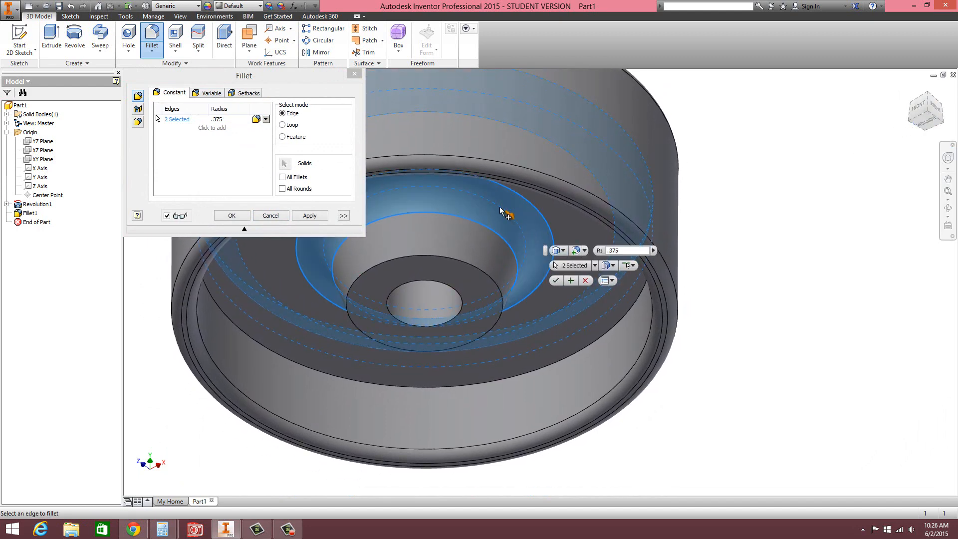
left_click(601, 337)
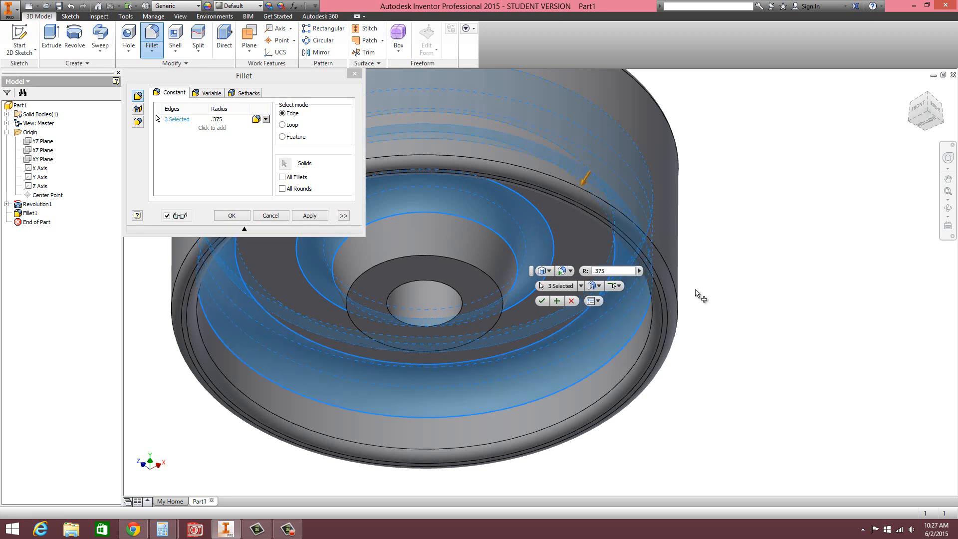
middle_click_drag(923, 104, 926, 135, "shift")
left_click(911, 88)
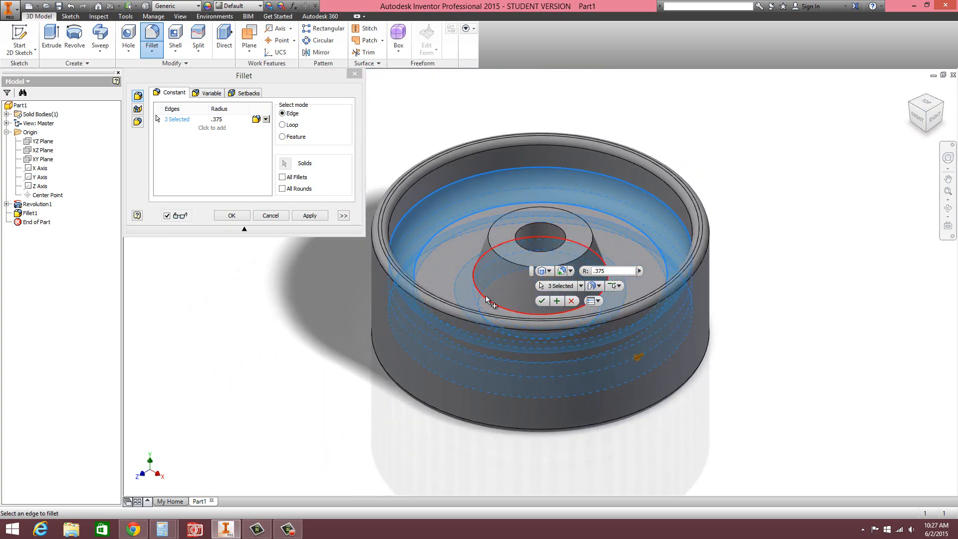
left_click(485, 297)
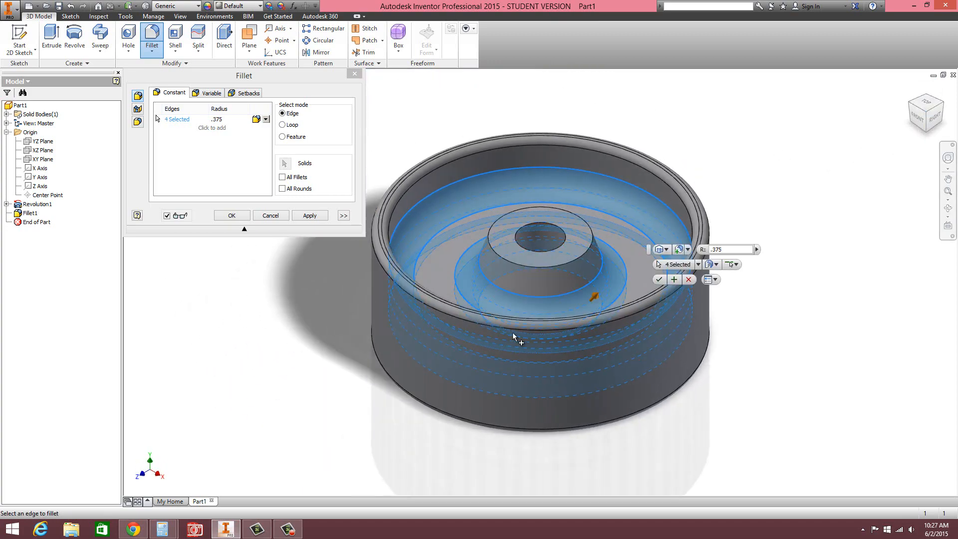
left_click(231, 215)
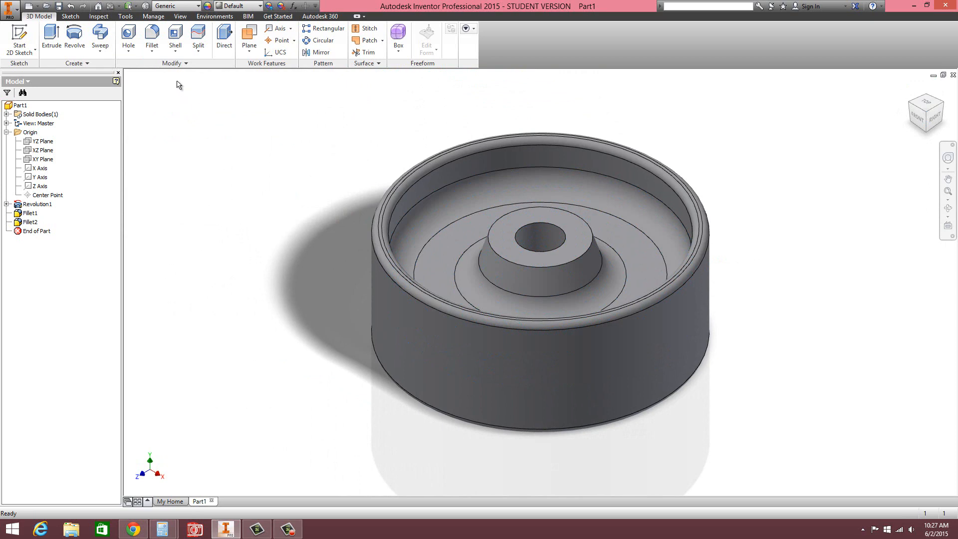
Step: Chamfer the outer edge of the hub's upper end face by distance and angle, using 0.125 in and 45 deg
left_click(153, 52)
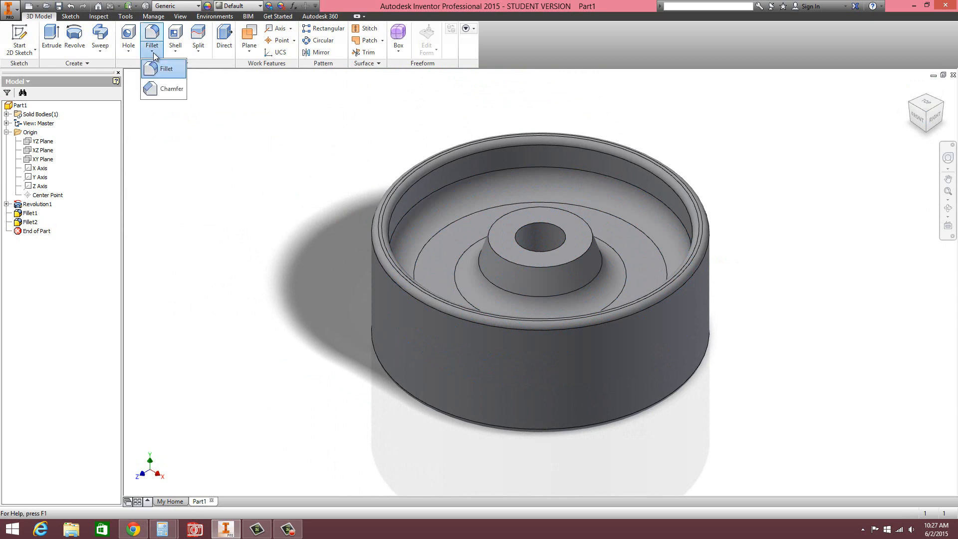
left_click(167, 89)
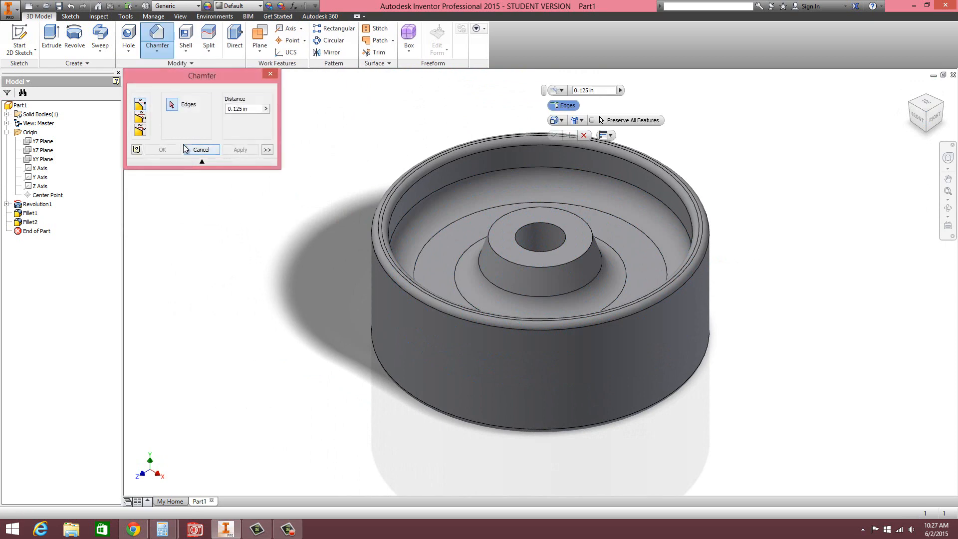
left_click(241, 109)
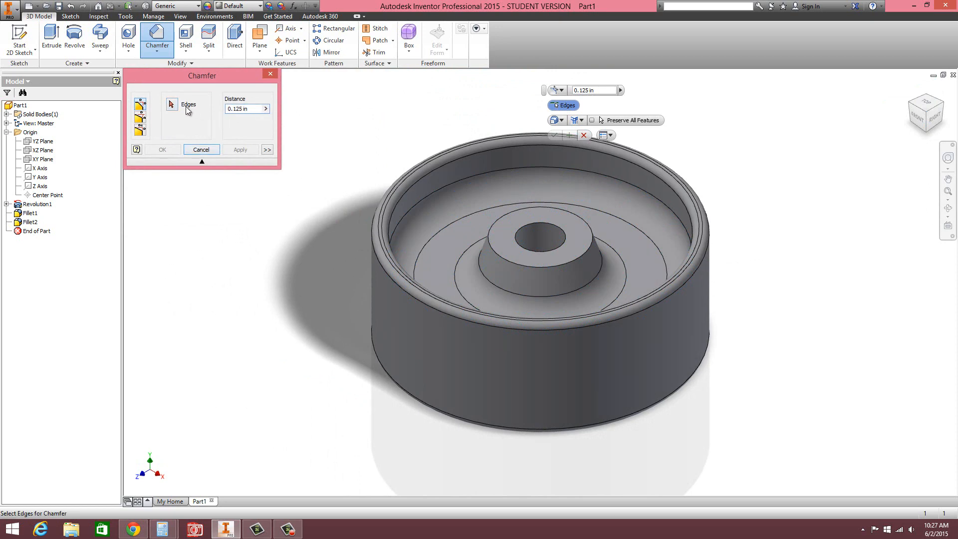
left_click(141, 118)
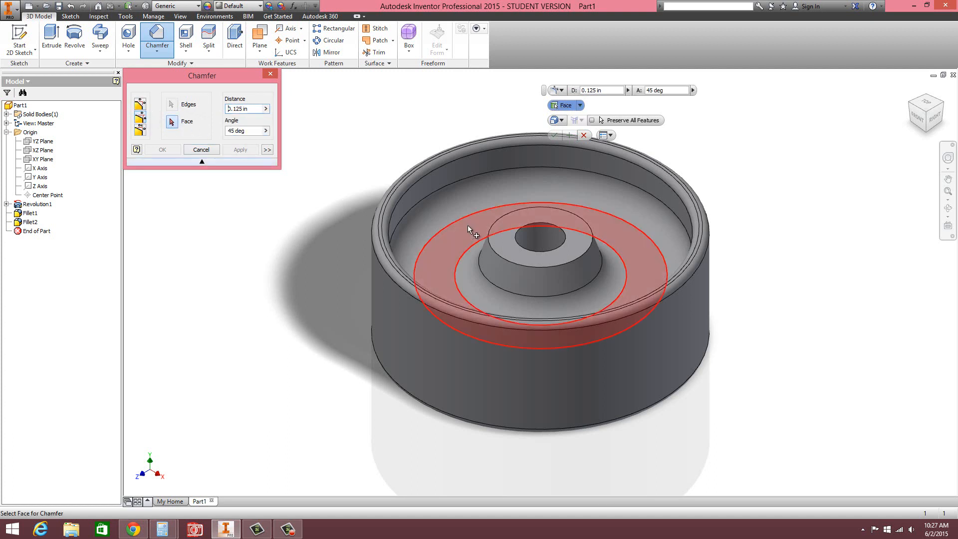
left_click(509, 240)
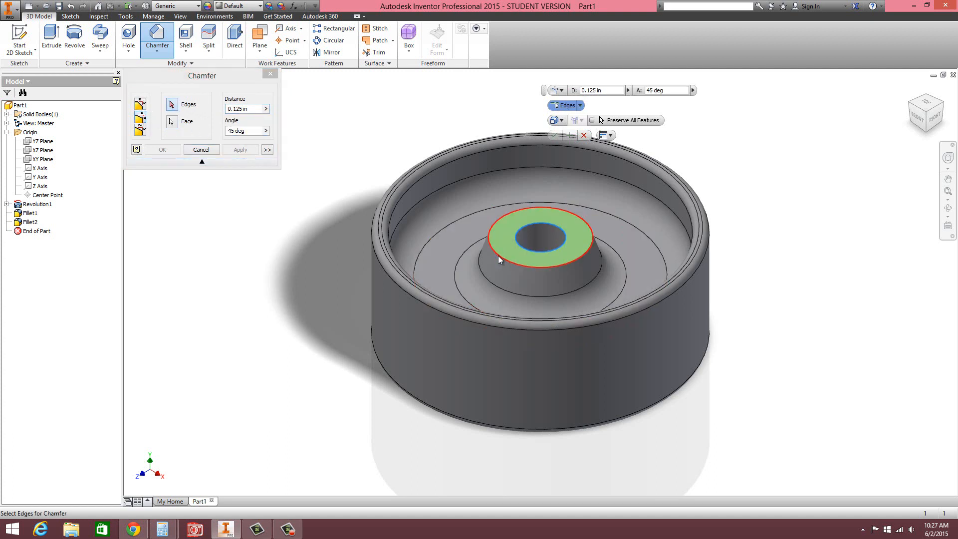
left_click(499, 256)
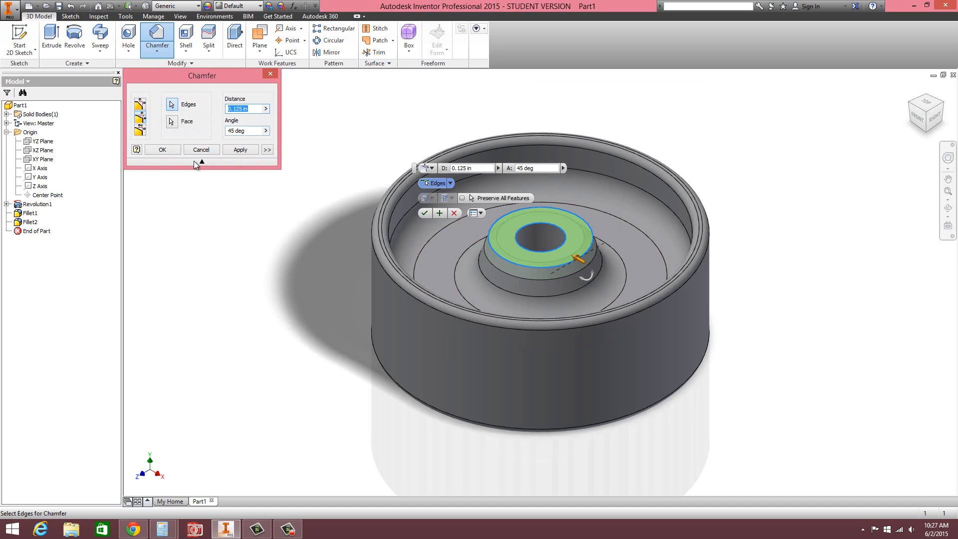
left_click(155, 151)
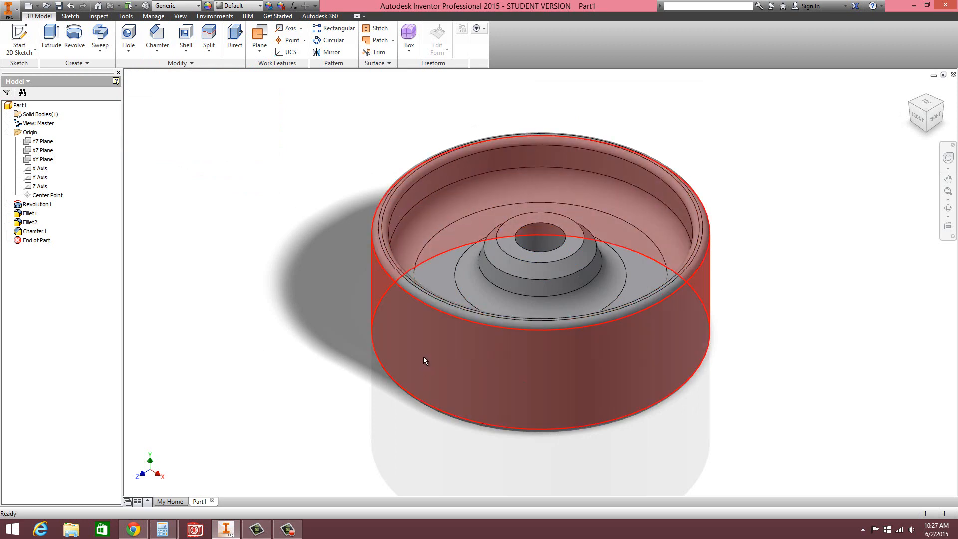
Step: Try to mirror the hub chamfer feature onto the opposite side of the wheel
scroll(424, 353, "up", 3)
middle_click_drag(424, 352, 434, 281, "shift")
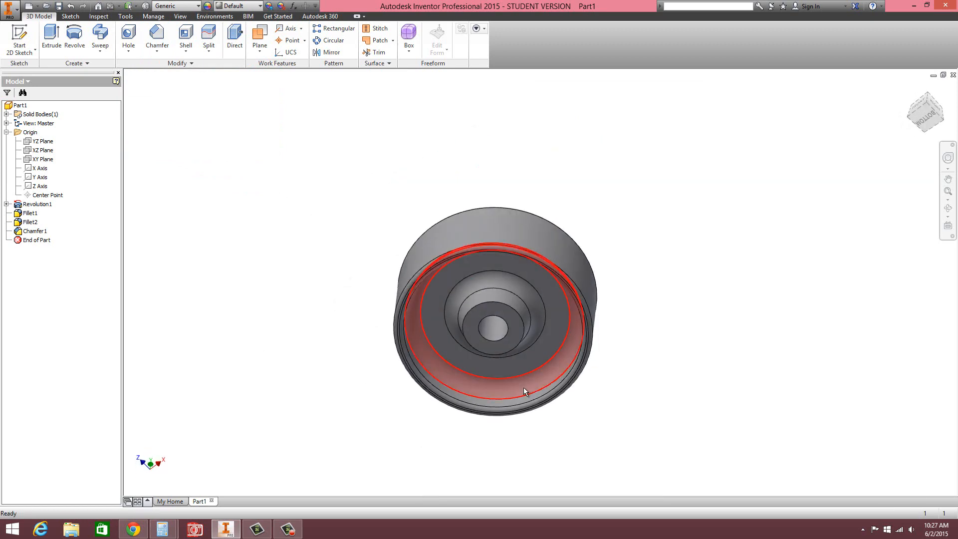
scroll(523, 387, "down", 3)
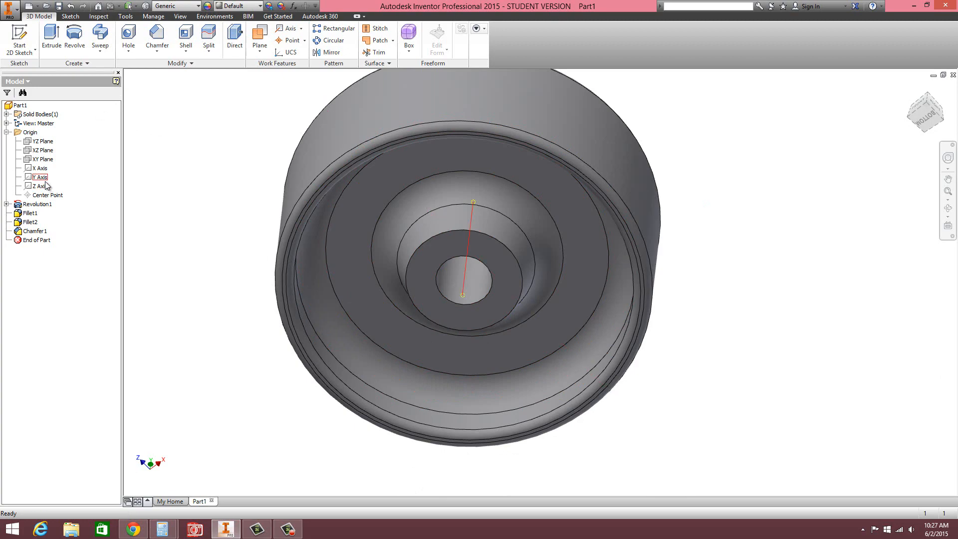
middle_click_drag(498, 256, 336, 256, "shift")
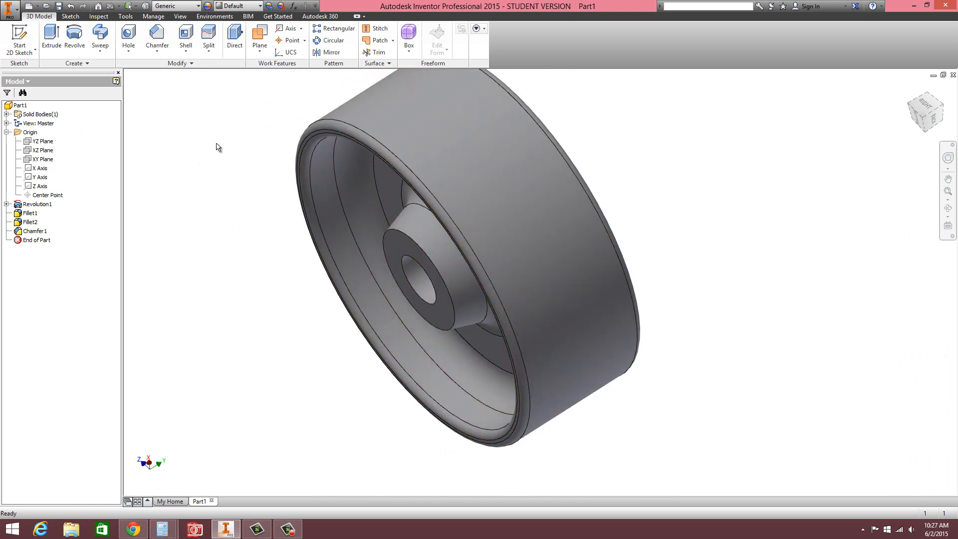
left_click(31, 231)
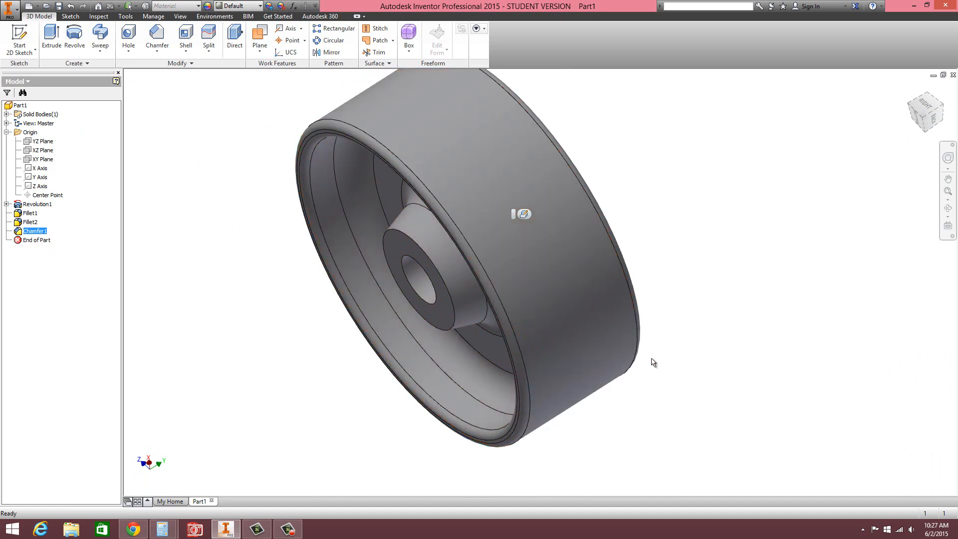
left_click(319, 53)
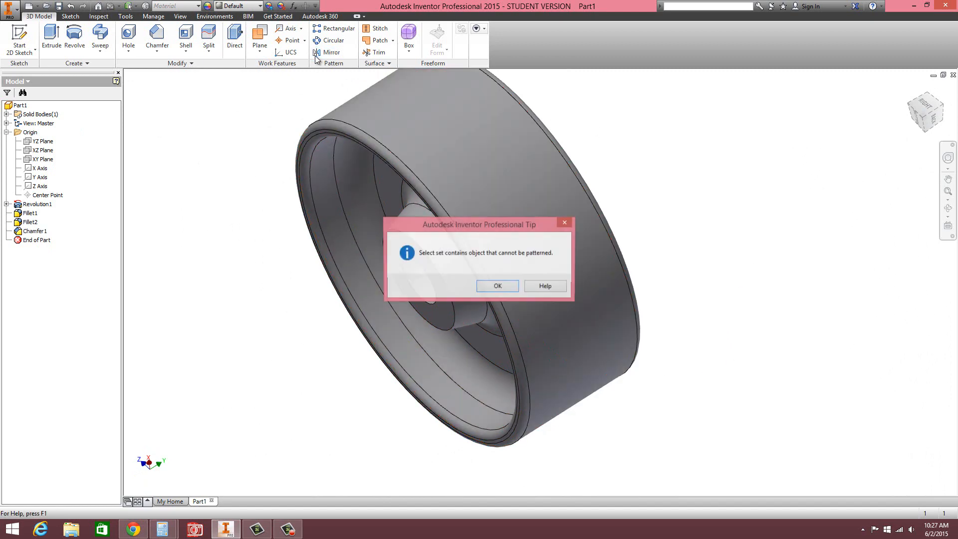
left_click(497, 286)
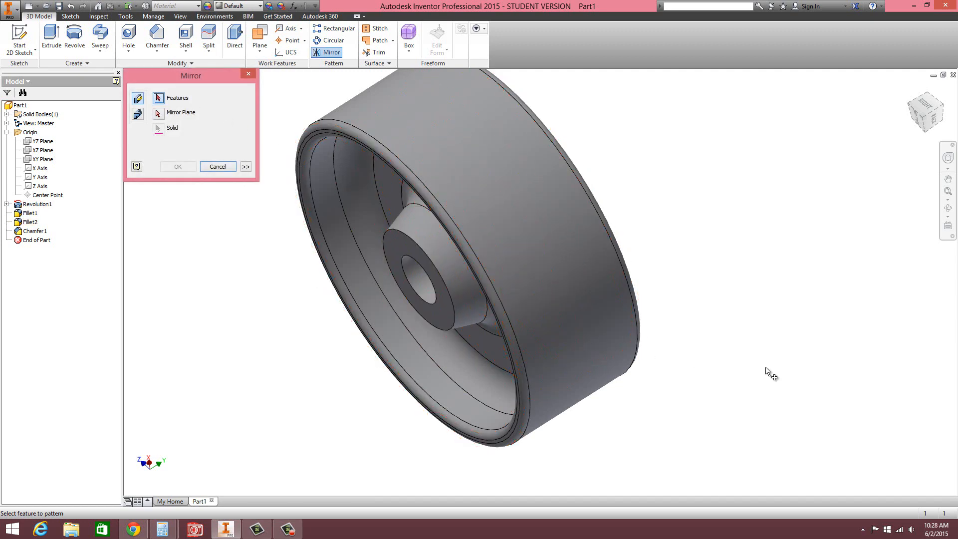
middle_click_drag(719, 336, 641, 353, "shift")
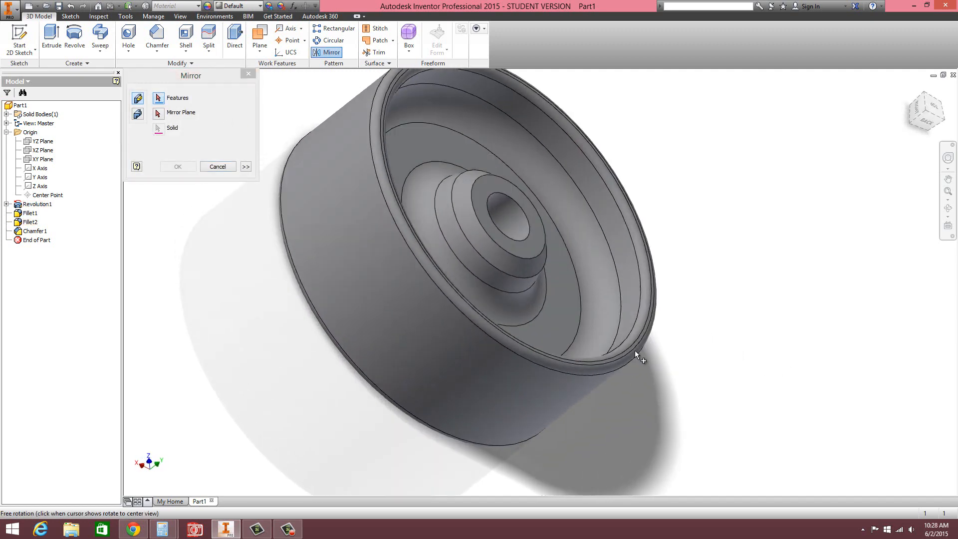
left_click(514, 269)
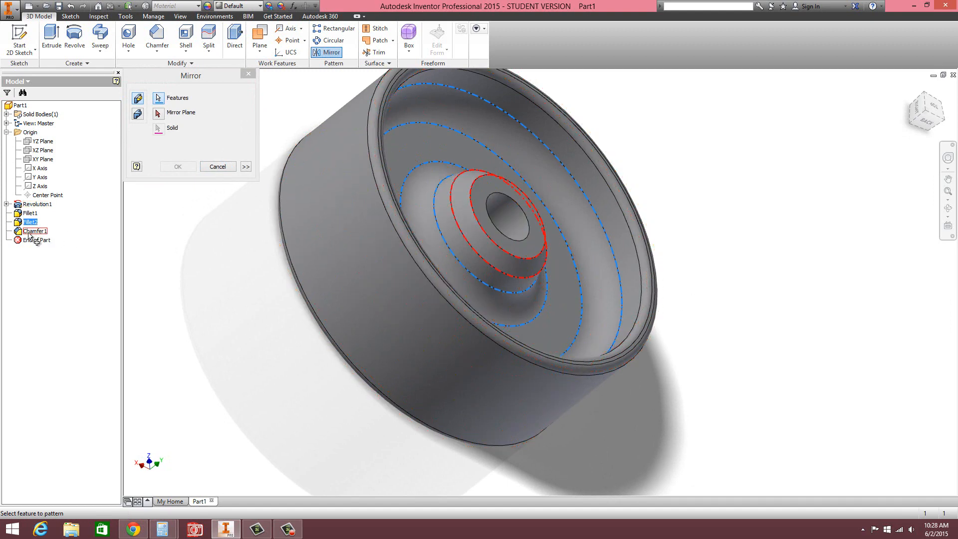
left_click(217, 167)
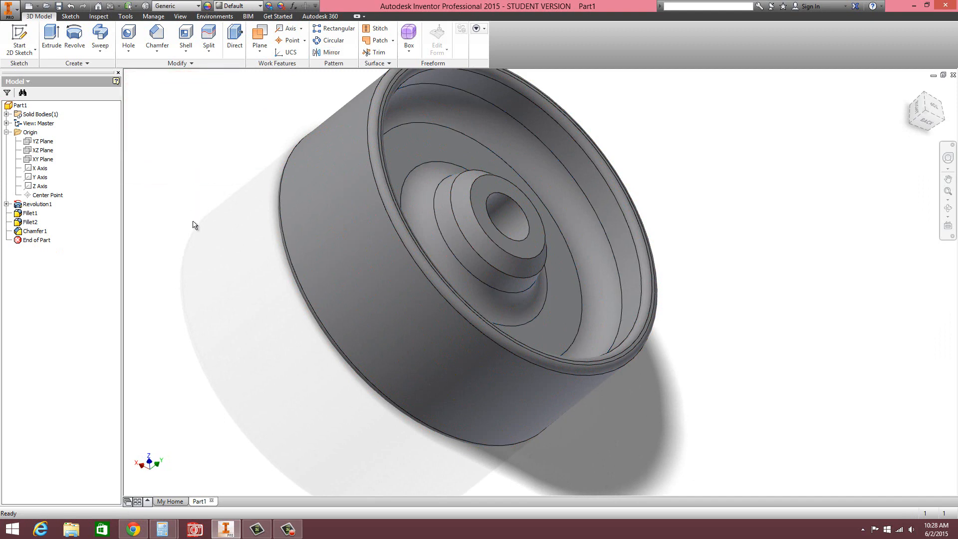
left_click(69, 230)
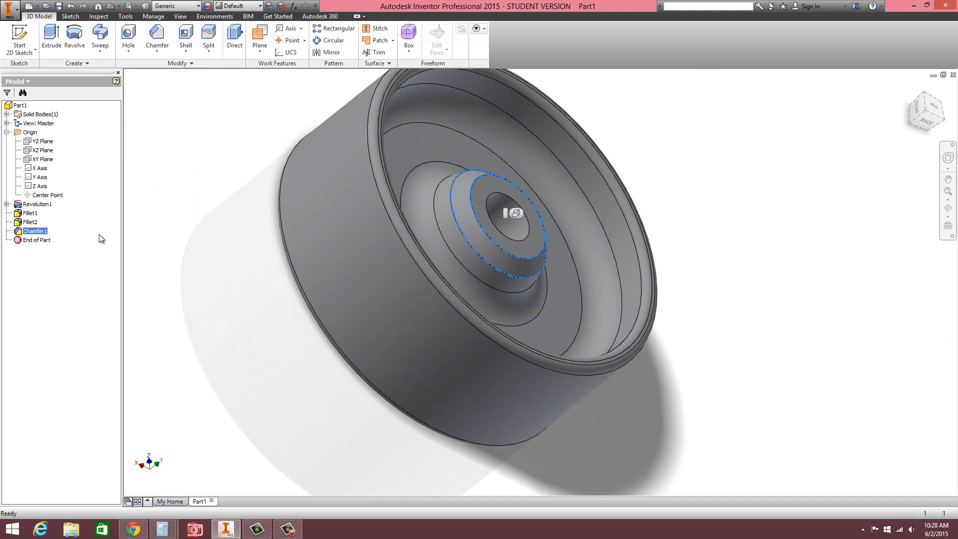
left_click(327, 53)
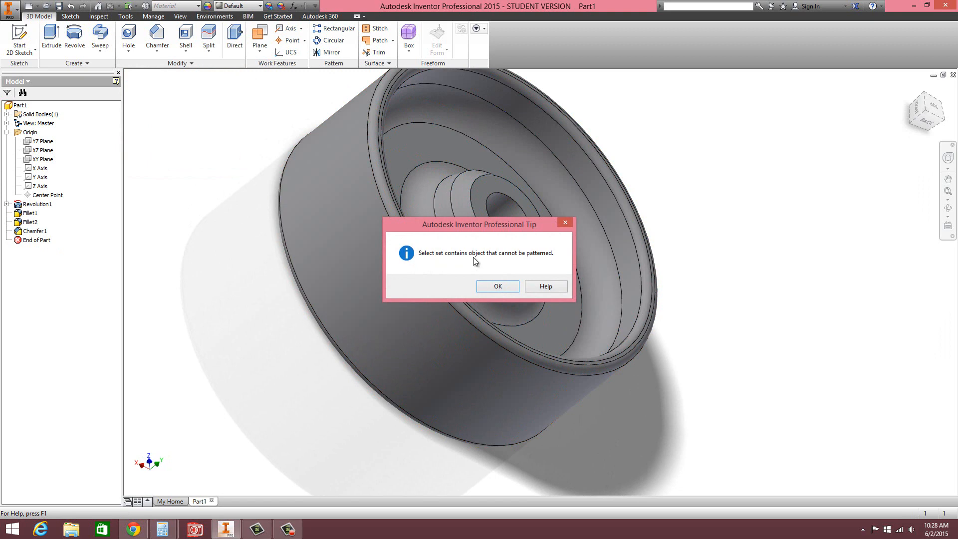
left_click(511, 289)
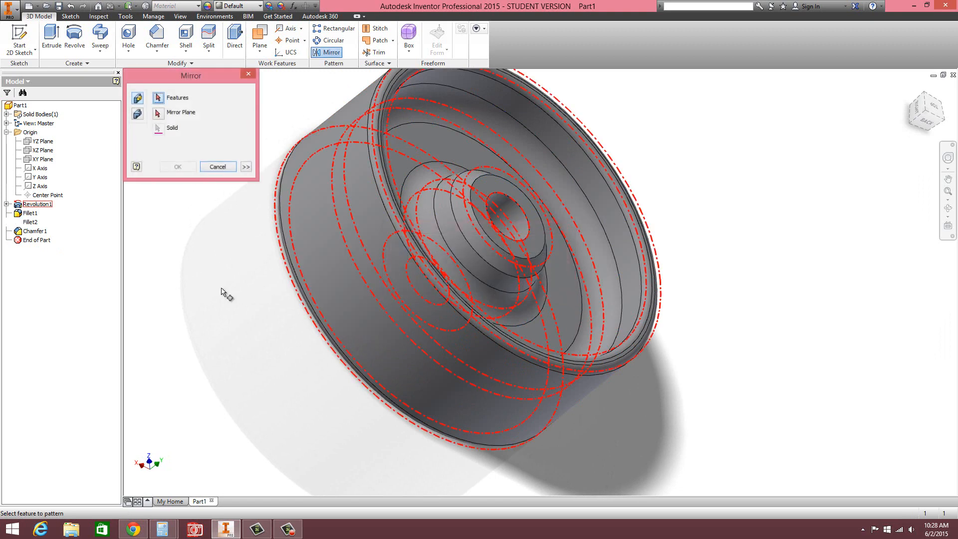
key("Escape")
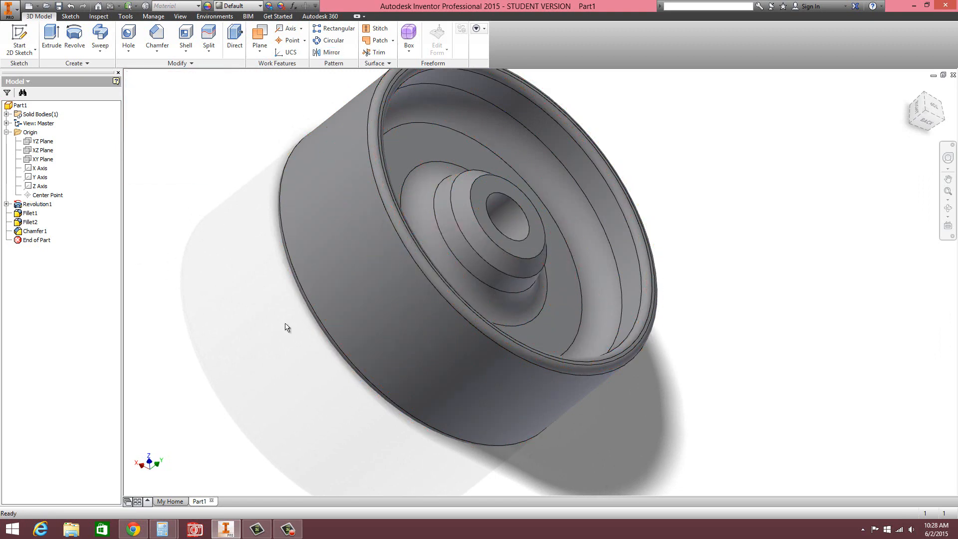
Step: Chamfer the outer edge of the hub's opposite end face by distance and angle, using 0.125 in and 45 deg
middle_click_drag(285, 324, 370, 284, "shift")
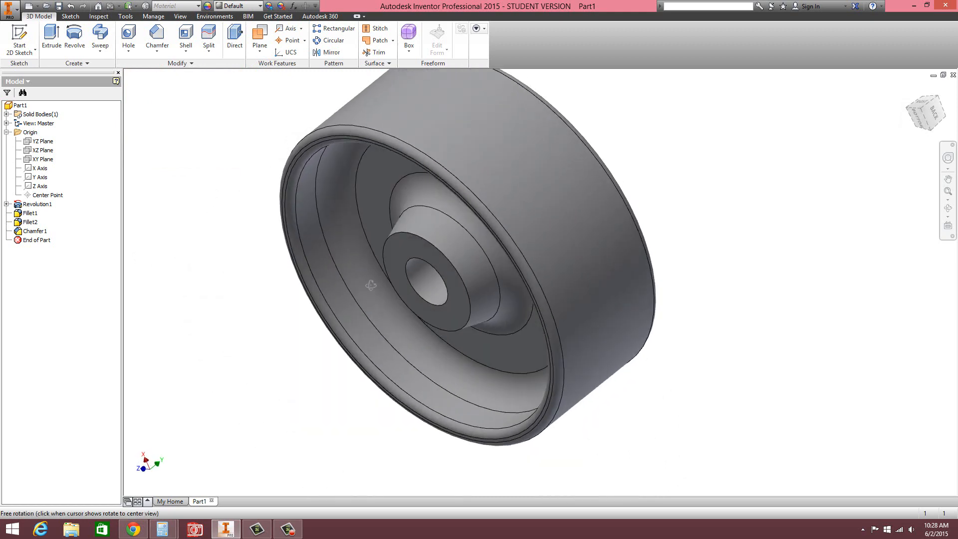
left_click(157, 38)
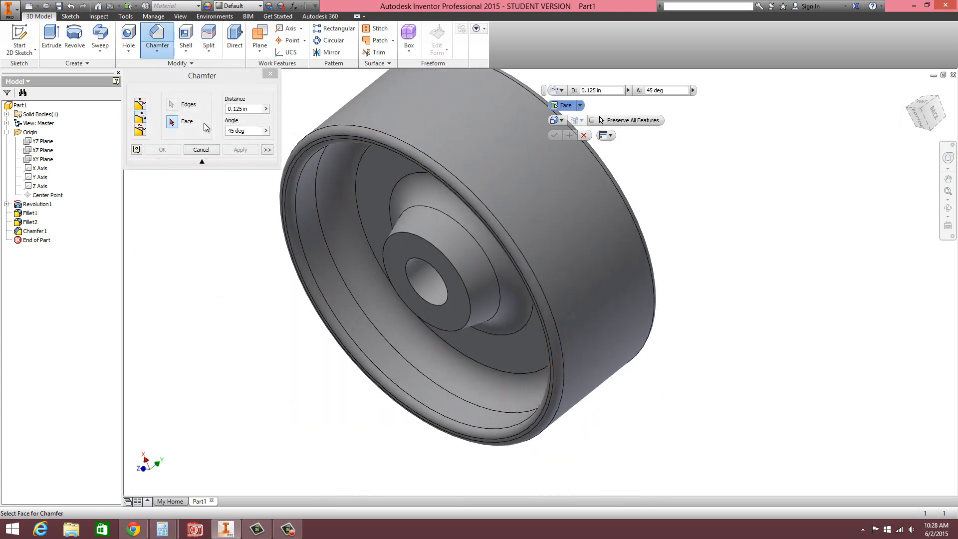
left_click(439, 266)
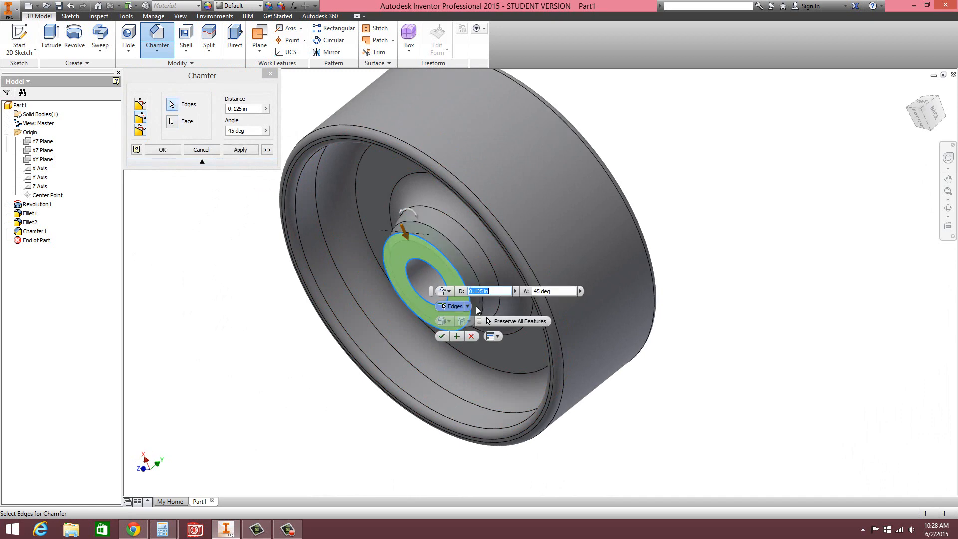
left_click(441, 336)
left_click_drag(399, 338, 346, 383)
middle_click_drag(346, 384, 334, 364, "shift")
scroll(400, 315, "up", 3)
scroll(431, 256, "down", 3)
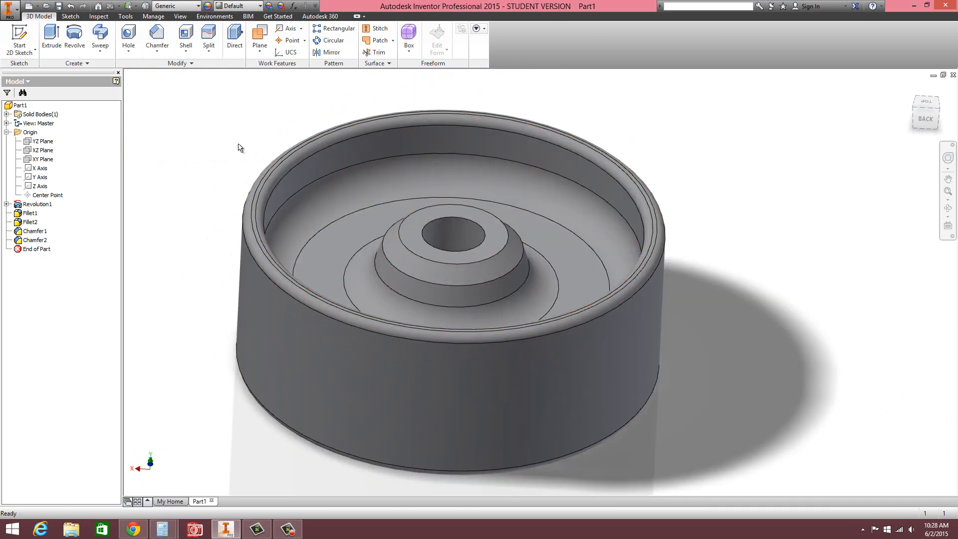
Step: Save the part as E2 in the Documents folder and switch to the Inventor Basics manual in Chrome
left_click(58, 5)
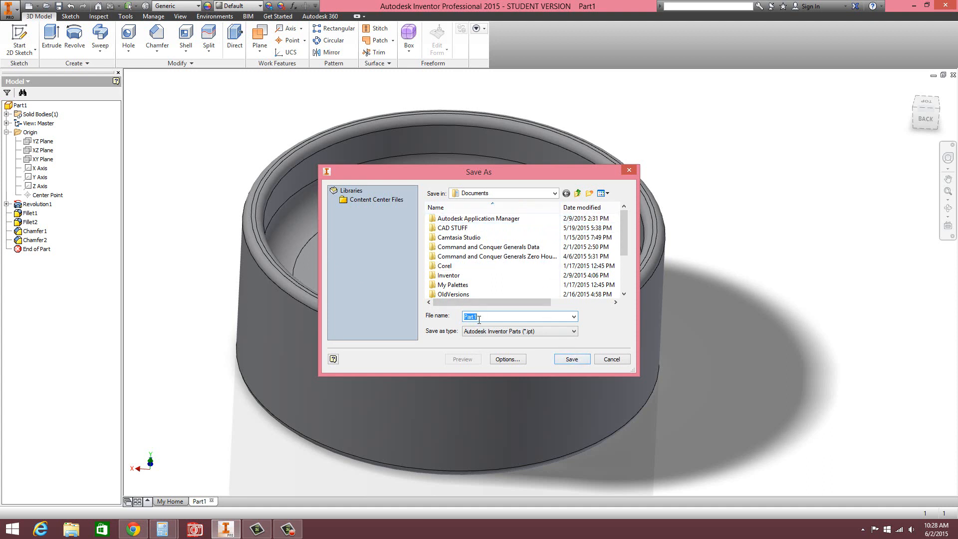
type("E2")
left_click(575, 360)
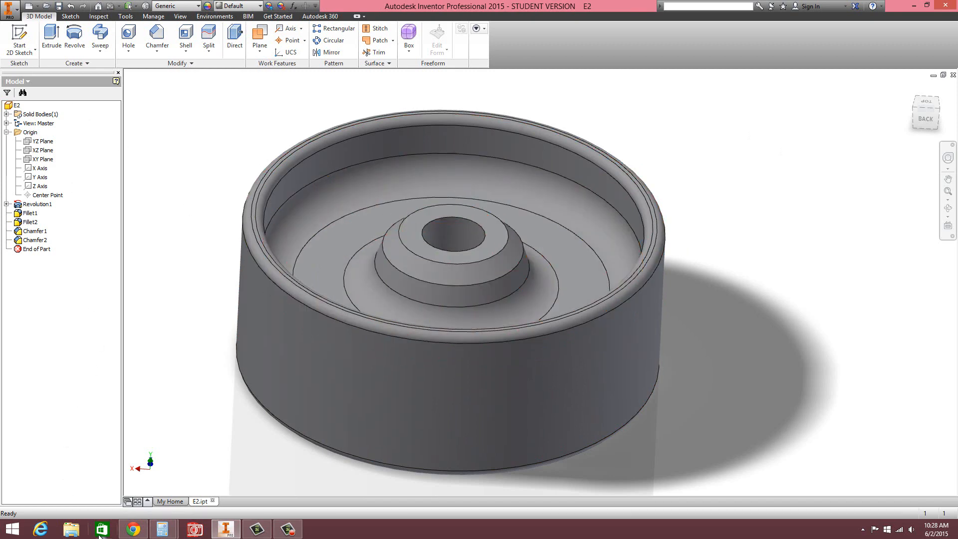
left_click(133, 529)
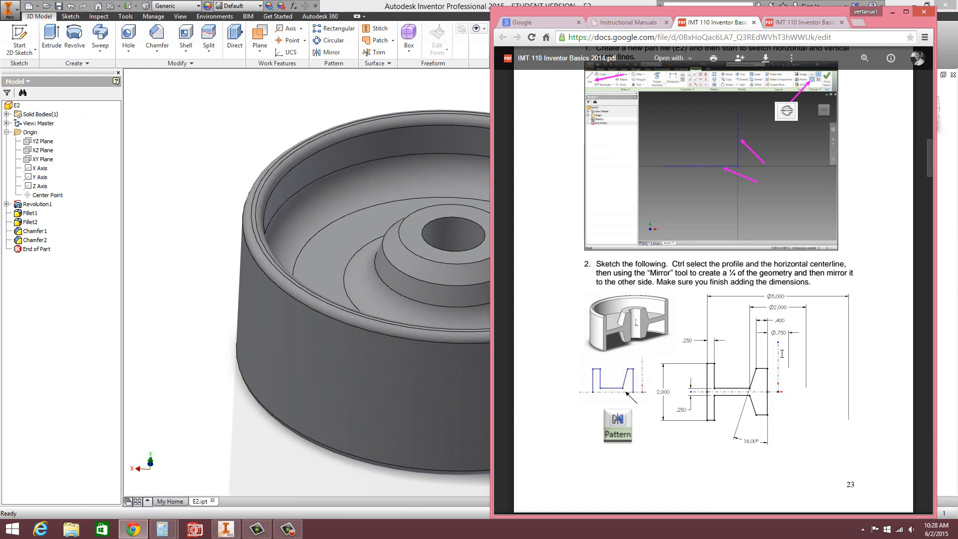
Step: Find the Lab 2 slotted screw drawing in the manual and examine its dimensions and origin location
scroll(782, 354, "down", 20)
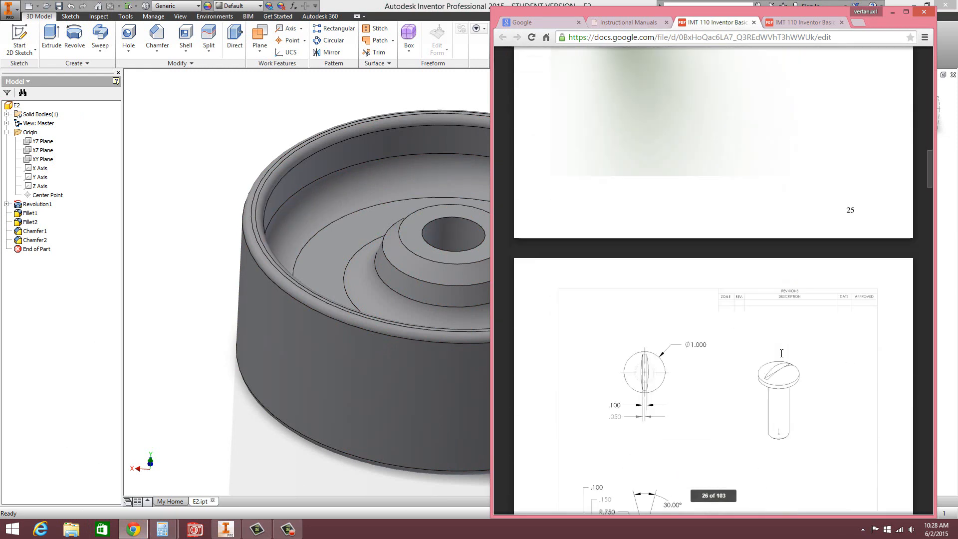
scroll(781, 353, "up", 5)
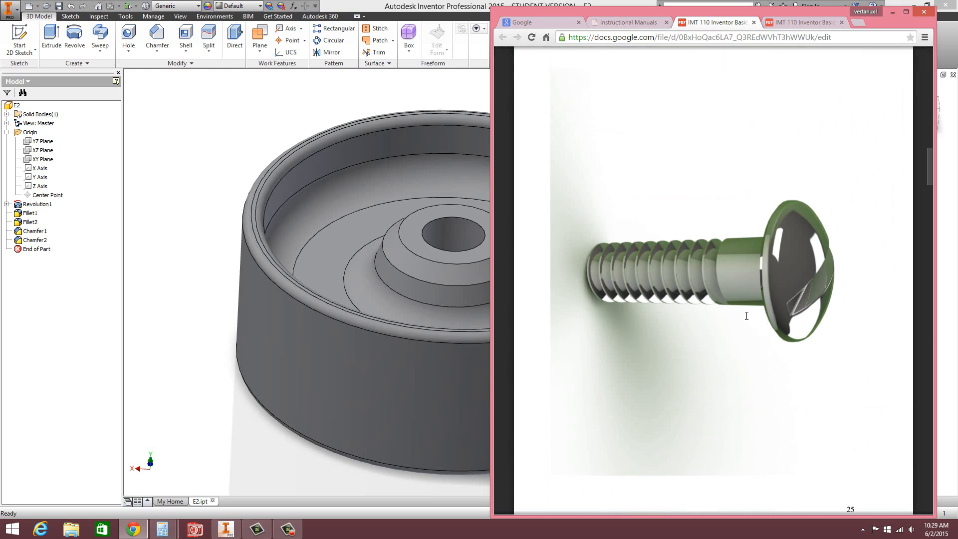
scroll(747, 316, "down", 3)
scroll(747, 316, "down", 6)
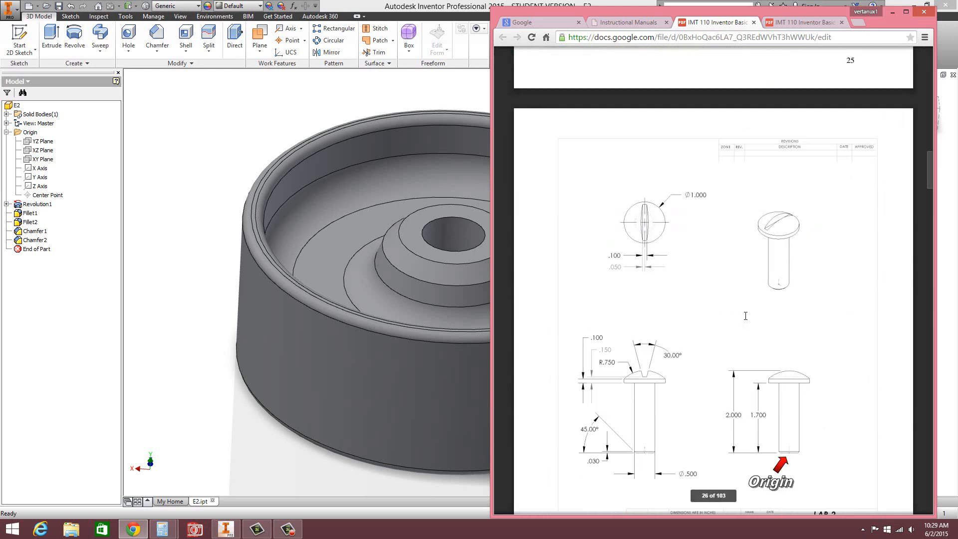
scroll(745, 316, "down", 1)
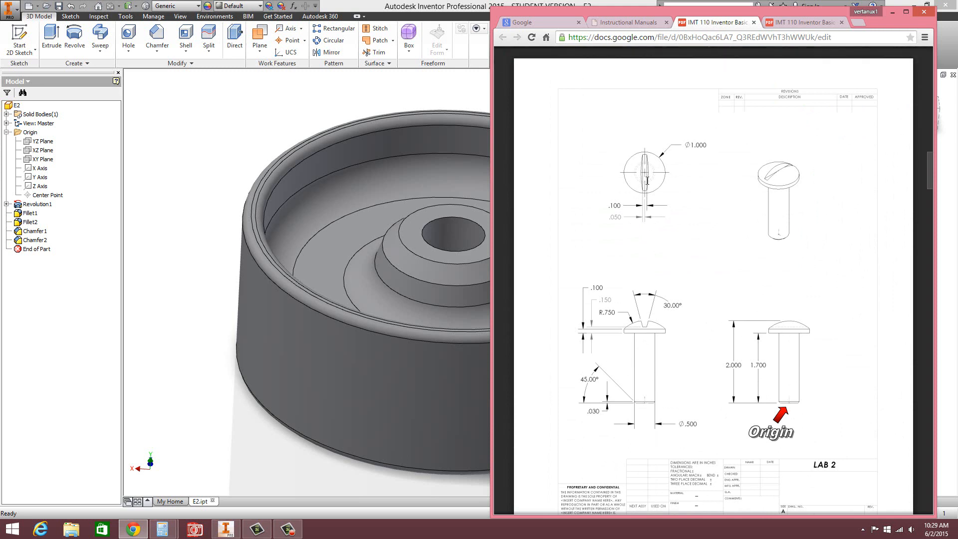
Step: Switch to Inventor, create a new part from the Standard.ipt template and start a 2D sketch on the front XY plane
left_click(205, 220)
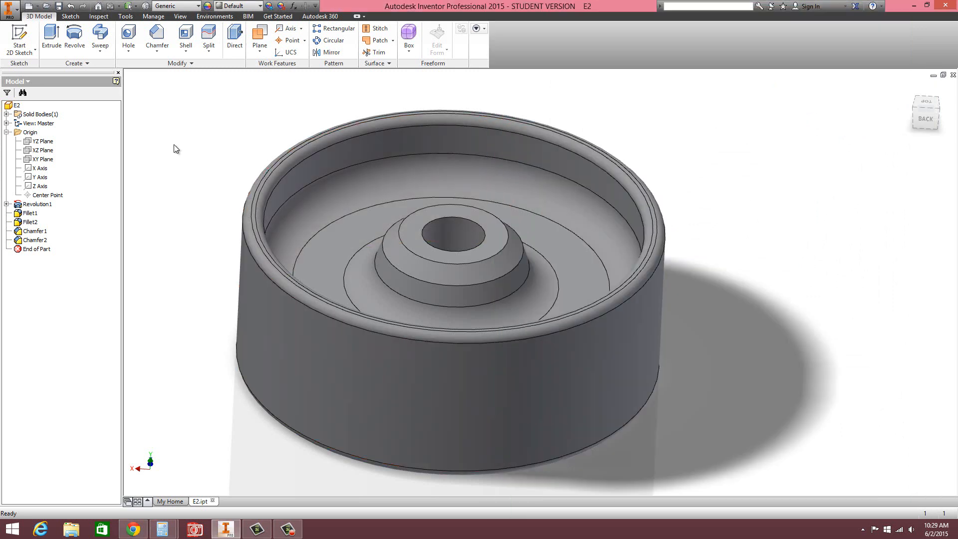
left_click(28, 6)
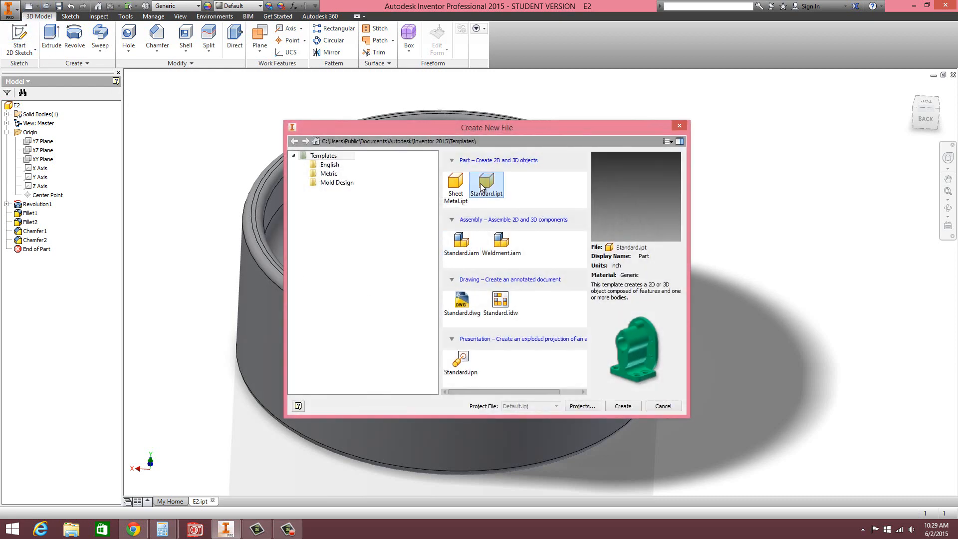
double_click(483, 186)
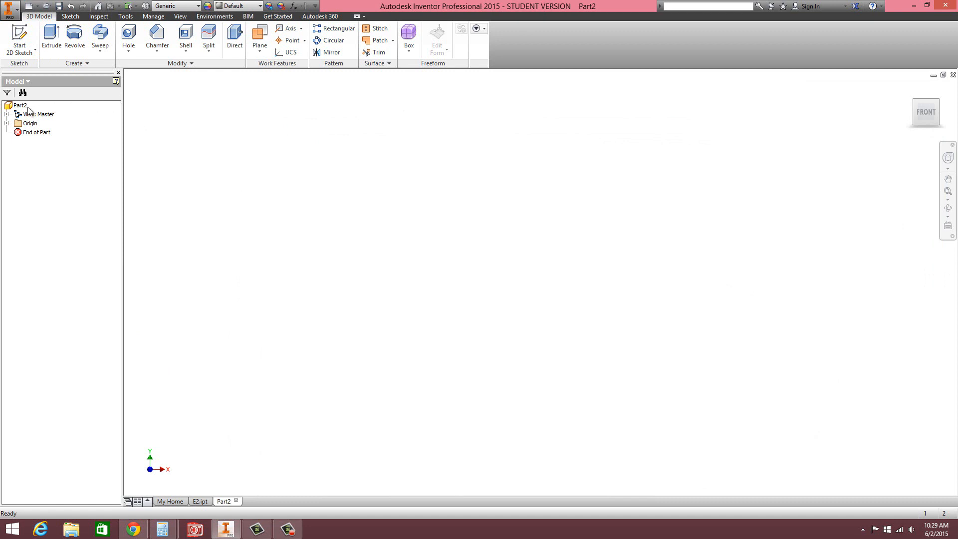
left_click(7, 115)
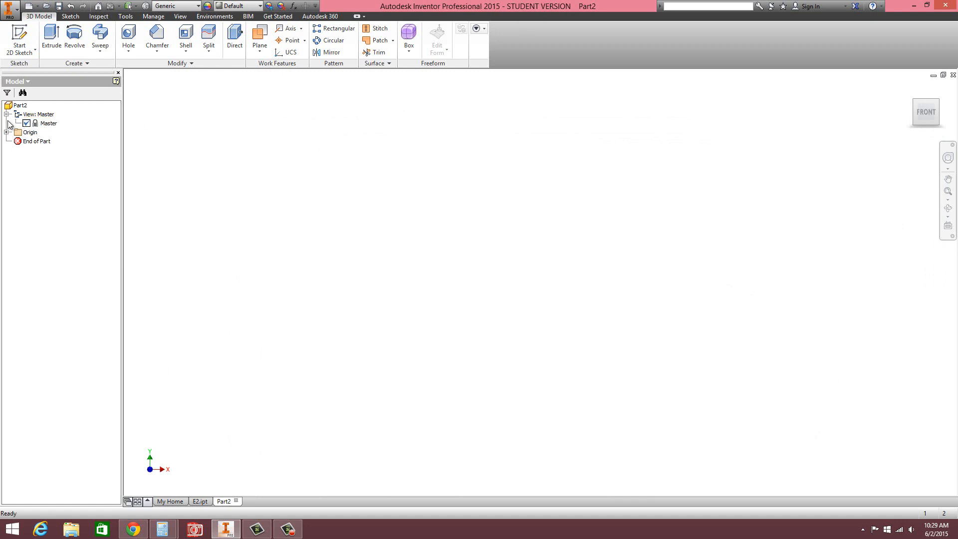
left_click(19, 37)
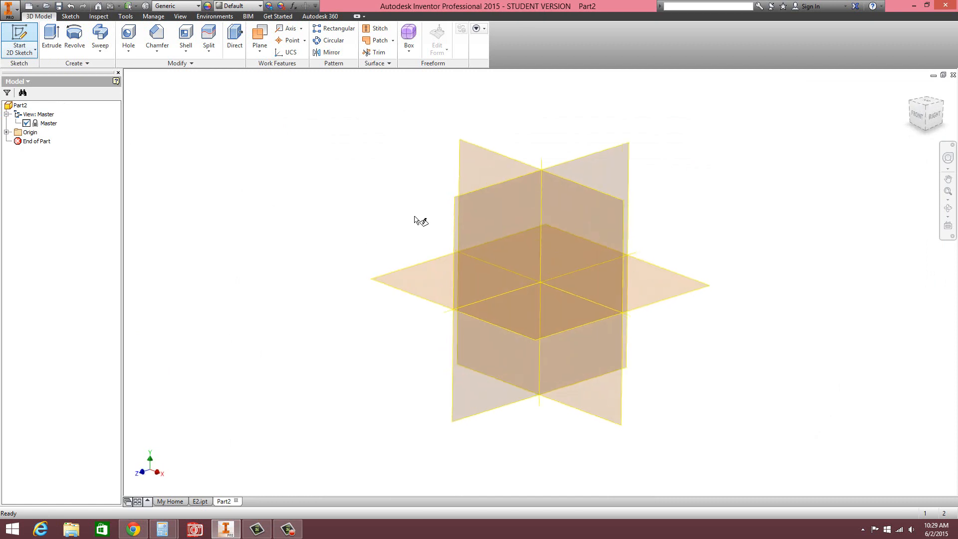
left_click(478, 161)
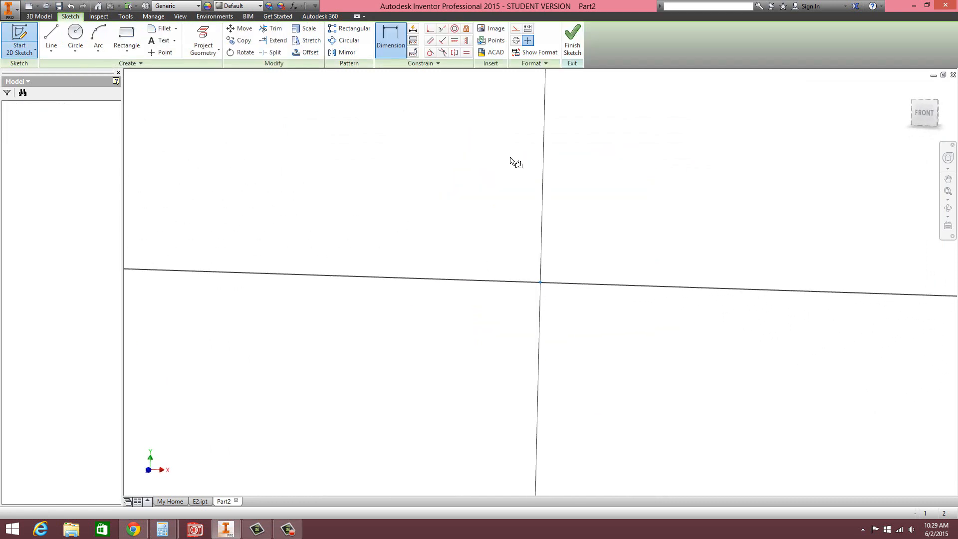
Step: Draw a 0.25 in horizontal line to the left from the origin, continued by a 1.7 in vertical line upward
left_click(51, 37)
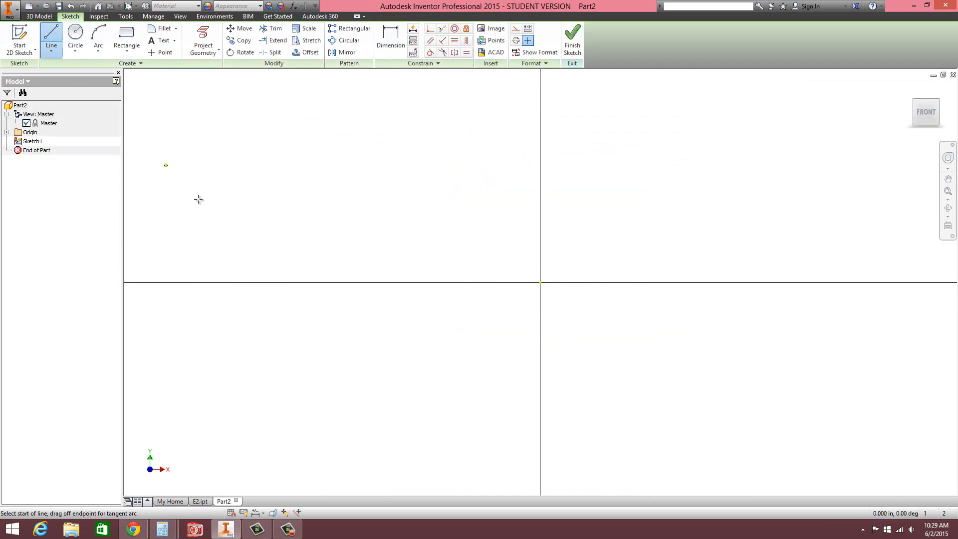
left_click(541, 282)
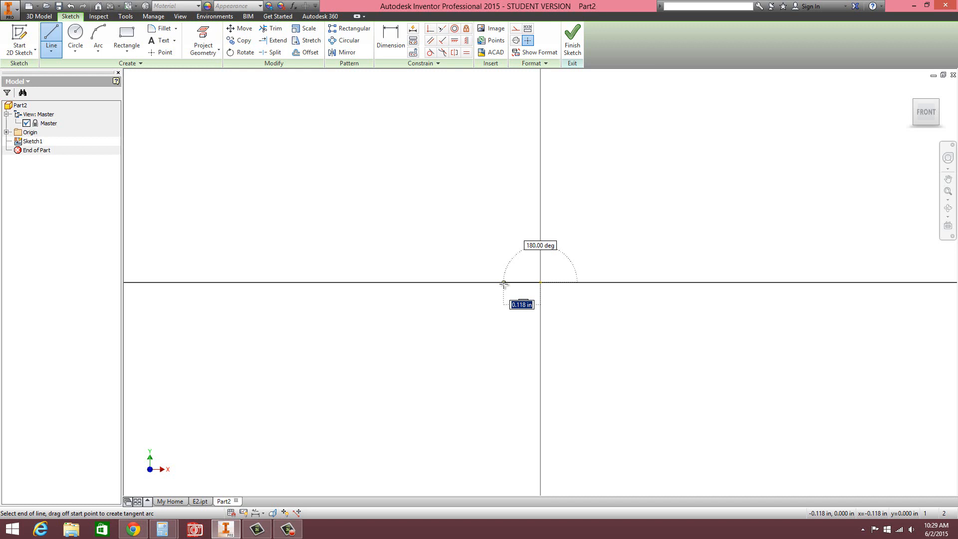
type(".25")
key("Return")
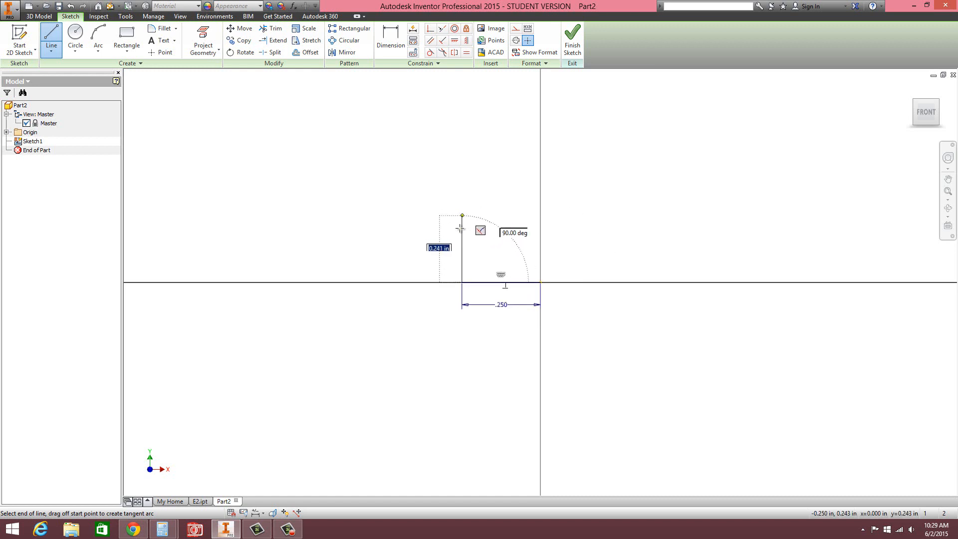
scroll(461, 248, "up", 3)
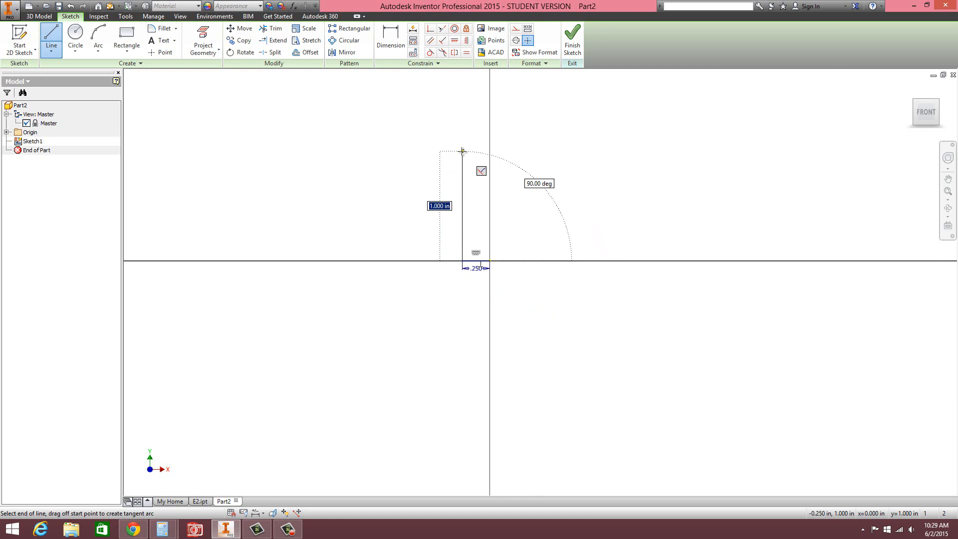
type("1.7")
key("Return")
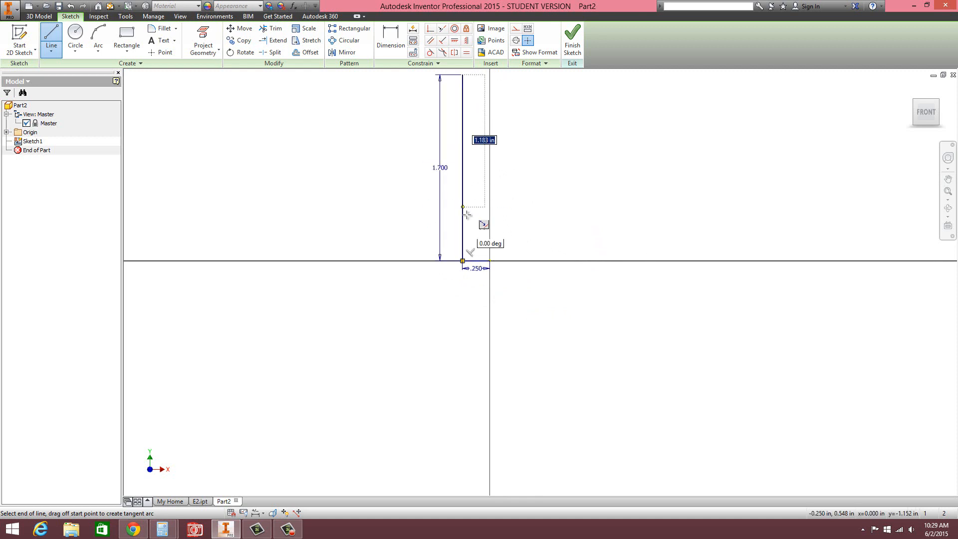
Step: Continue the profile with a horizontal line about 0.39 in long outward and a 0.1 in vertical line upward for the screw head
scroll(481, 182, "up", 3)
scroll(476, 157, "down", 4)
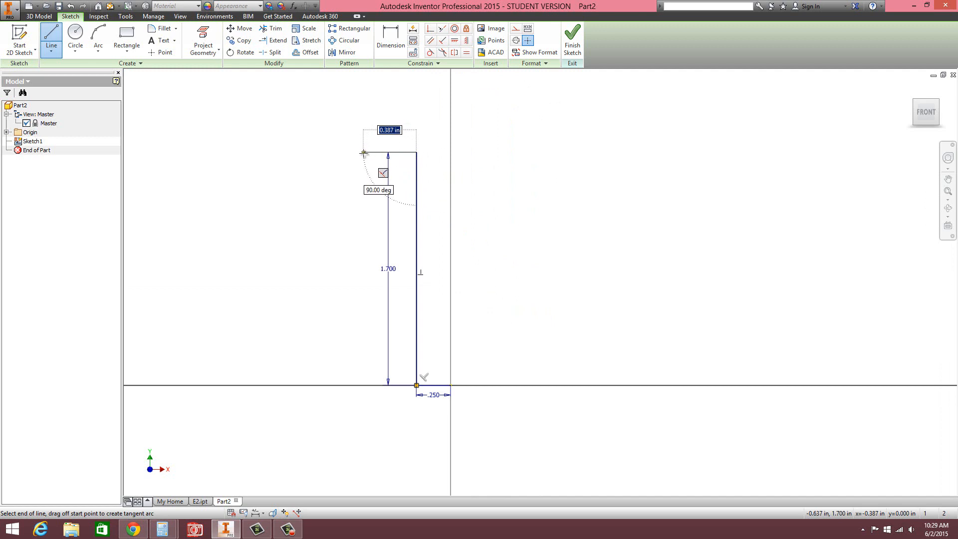
left_click(364, 152)
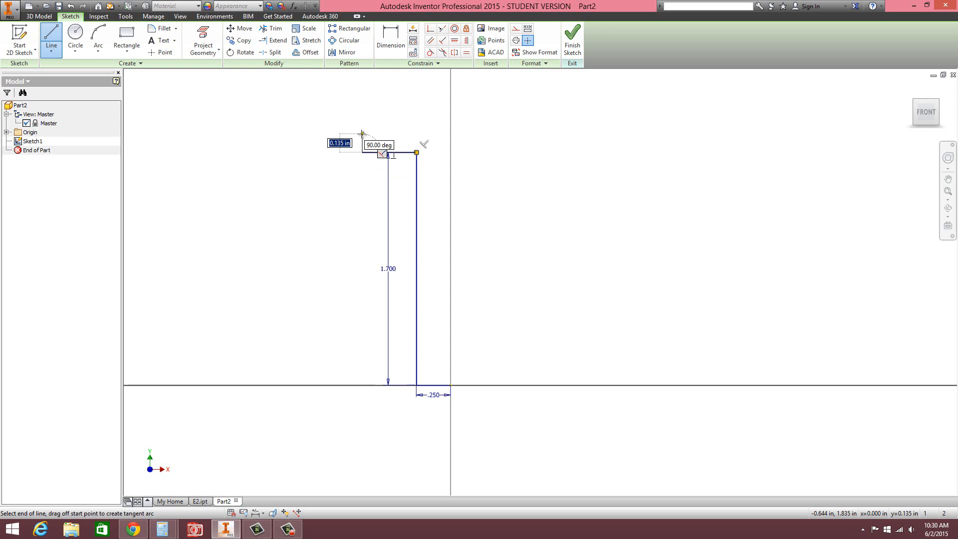
type(".")
type("1")
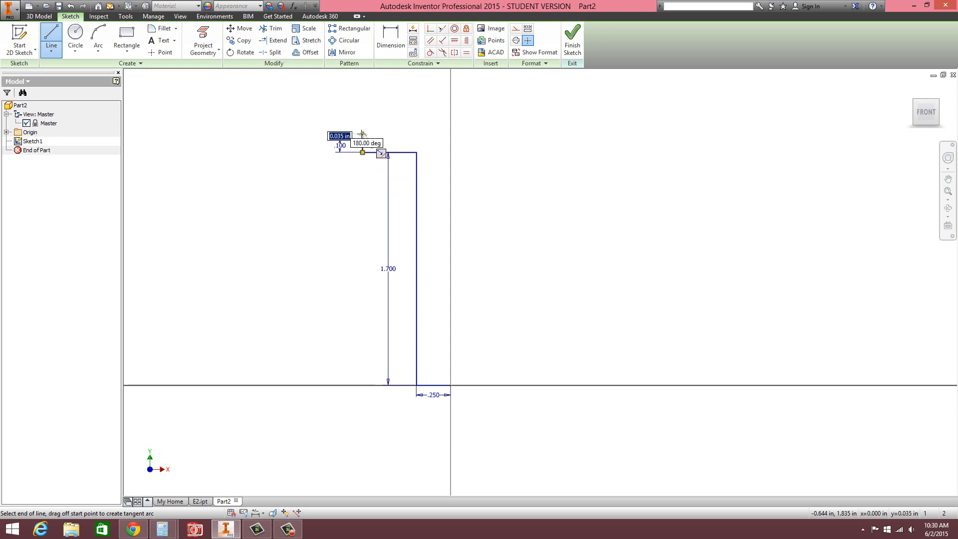
key("Return")
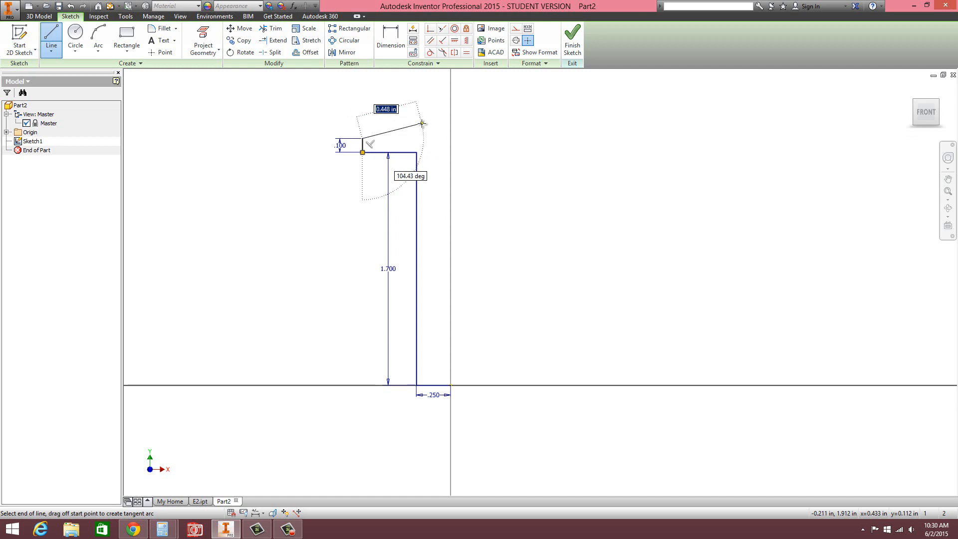
key("Escape")
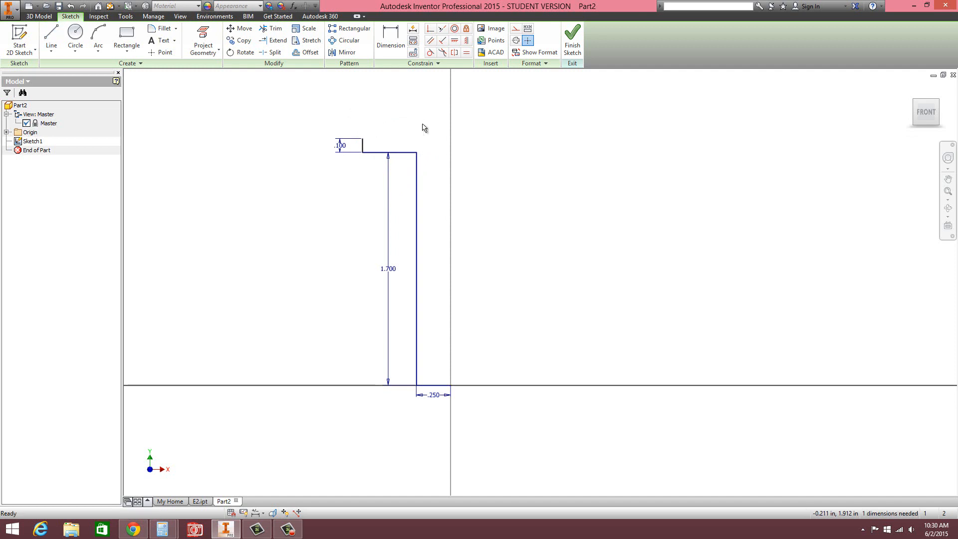
Step: Draw a 2 in vertical line upward from the origin as the inner side of the profile
left_click(51, 34)
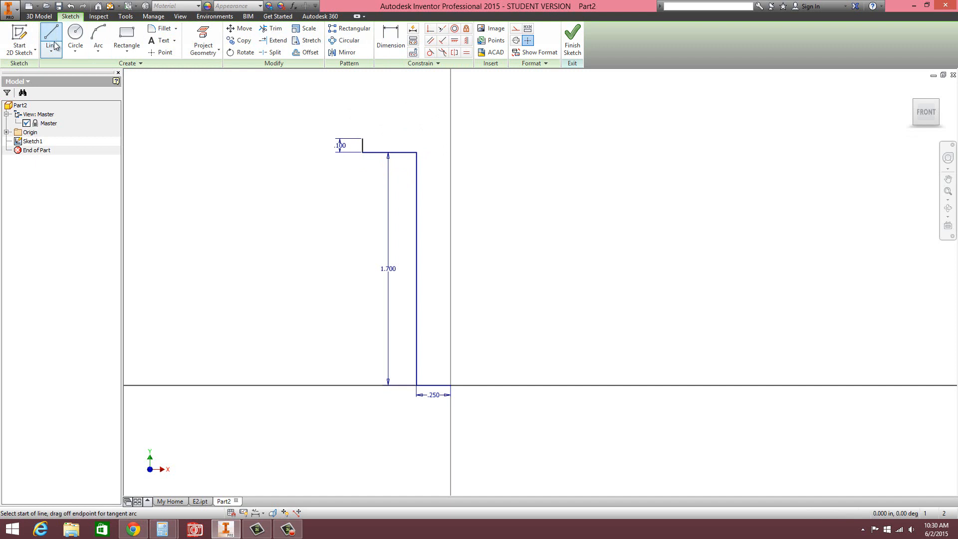
left_click(451, 385)
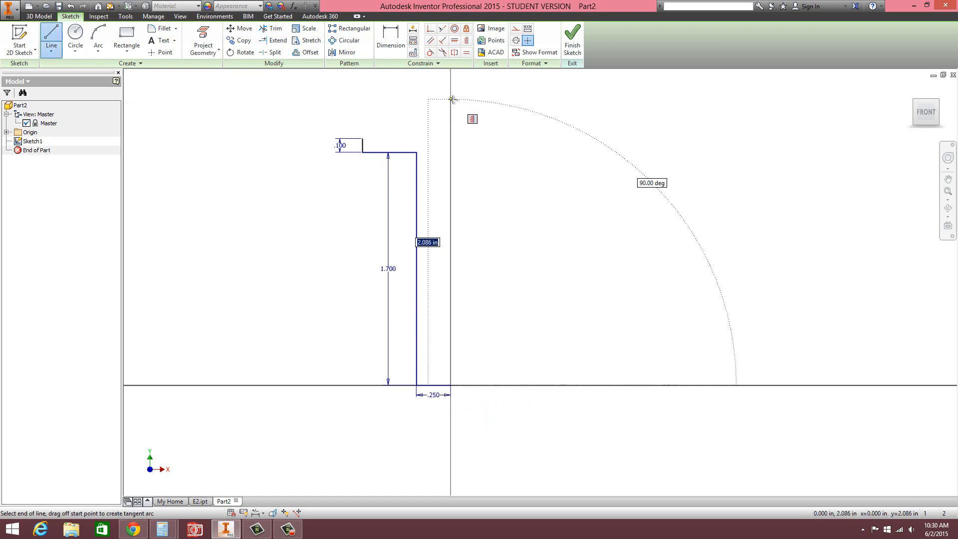
type("2")
key("Return")
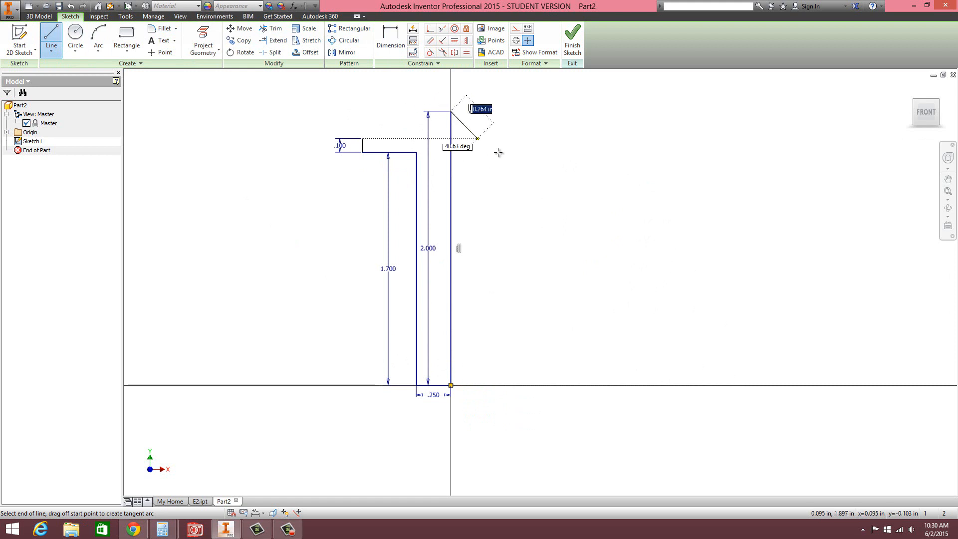
key("Escape")
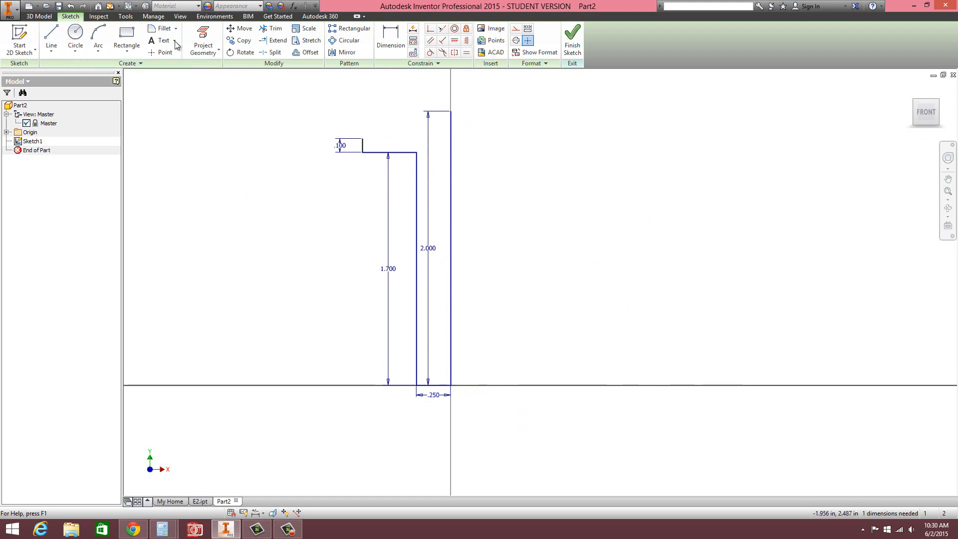
left_click(98, 50)
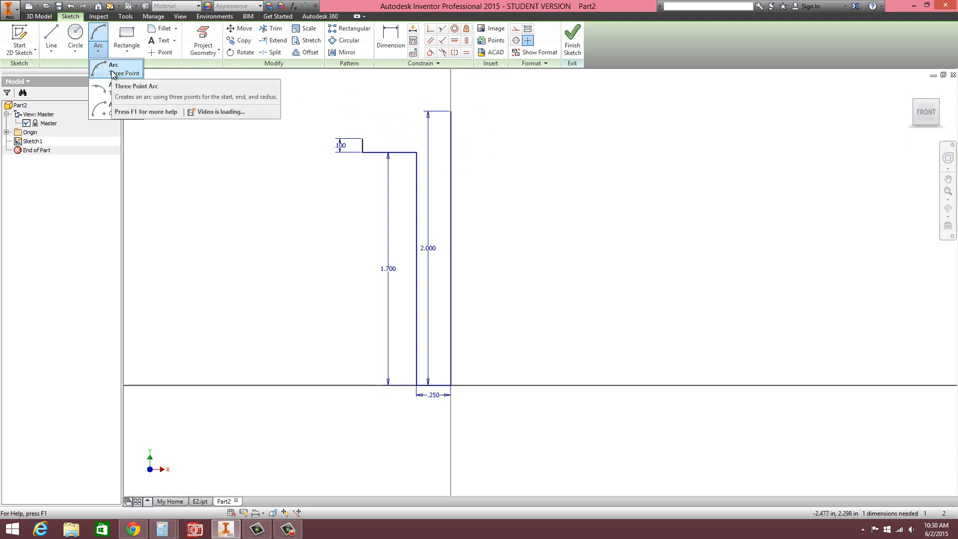
left_click(104, 72)
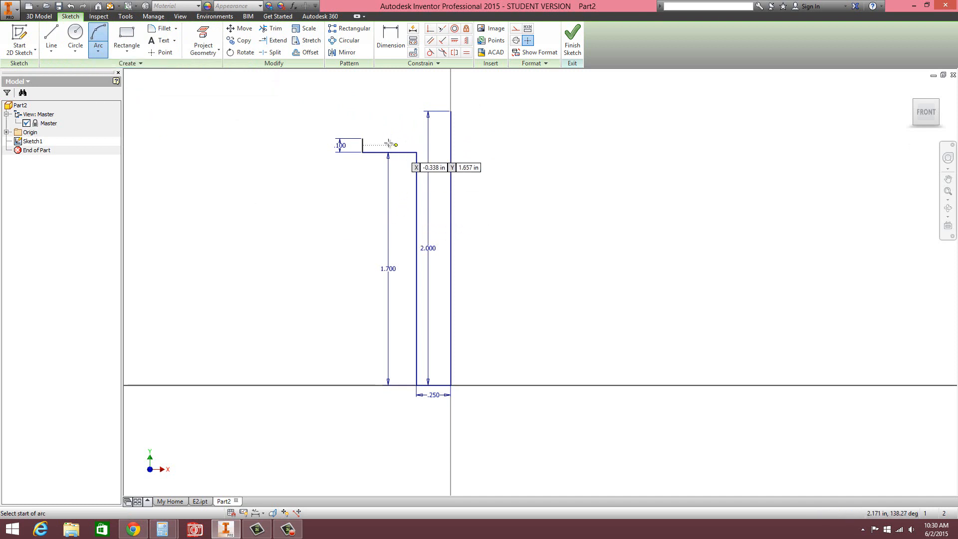
left_click(362, 138)
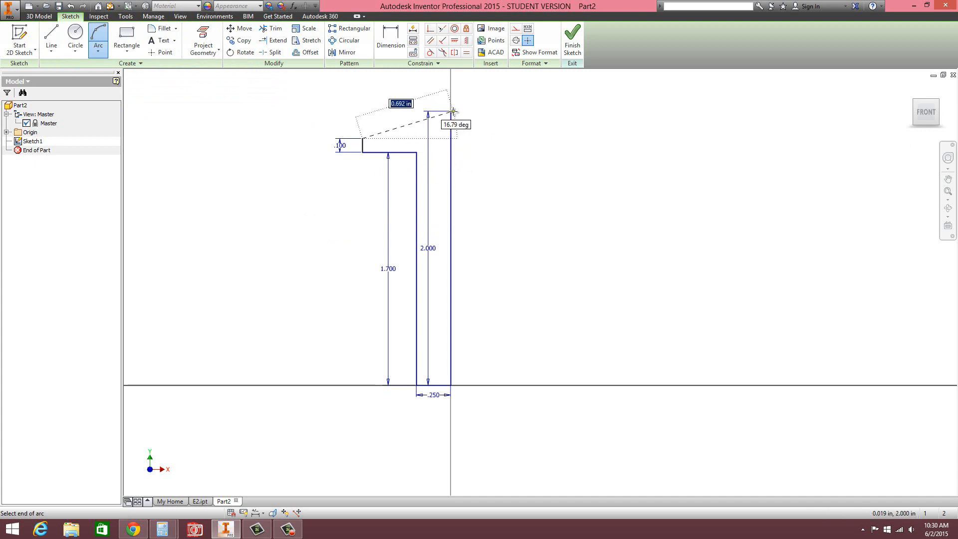
left_click(450, 111)
key("Escape")
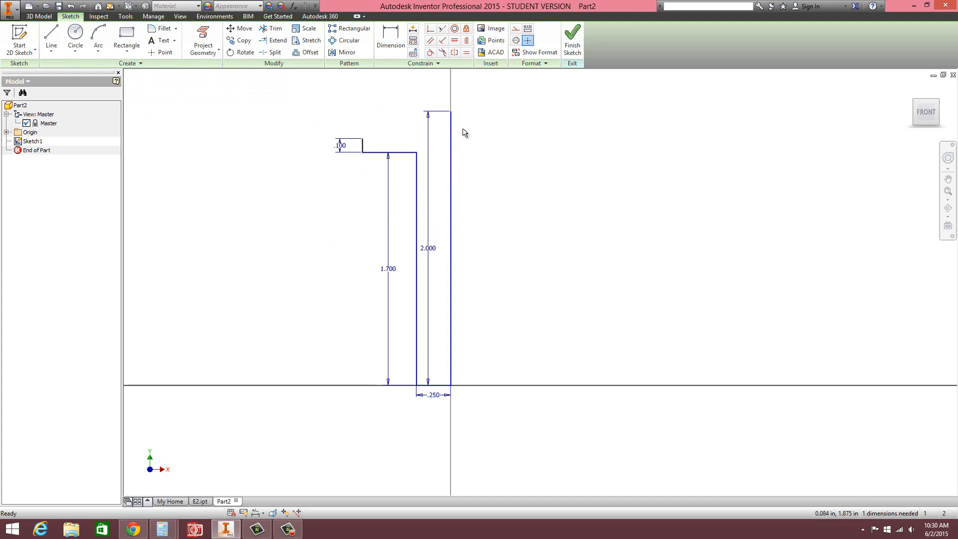
Step: Draw a three-point arc of 0.75 in radius from the head's short outer edge to the upper end of the 2 in line
left_click(92, 43)
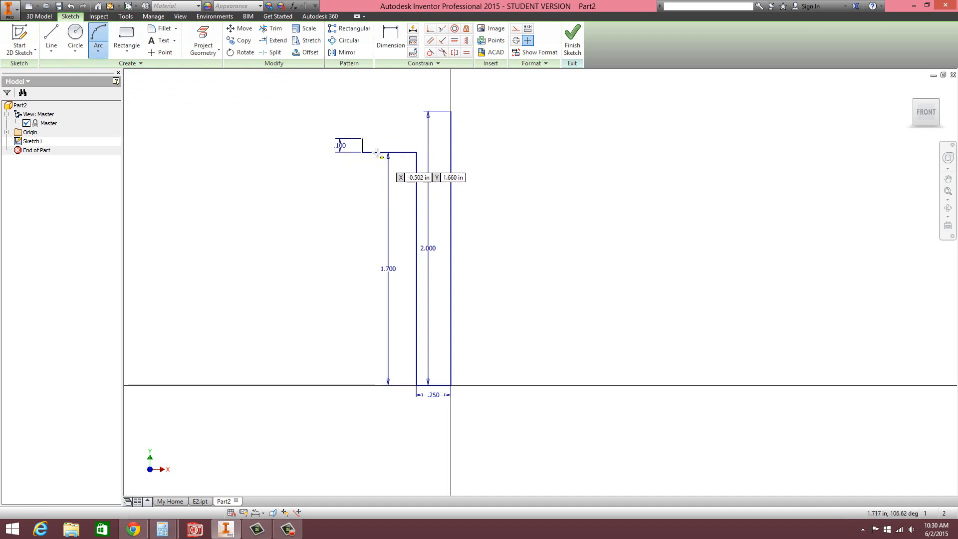
left_click(363, 138)
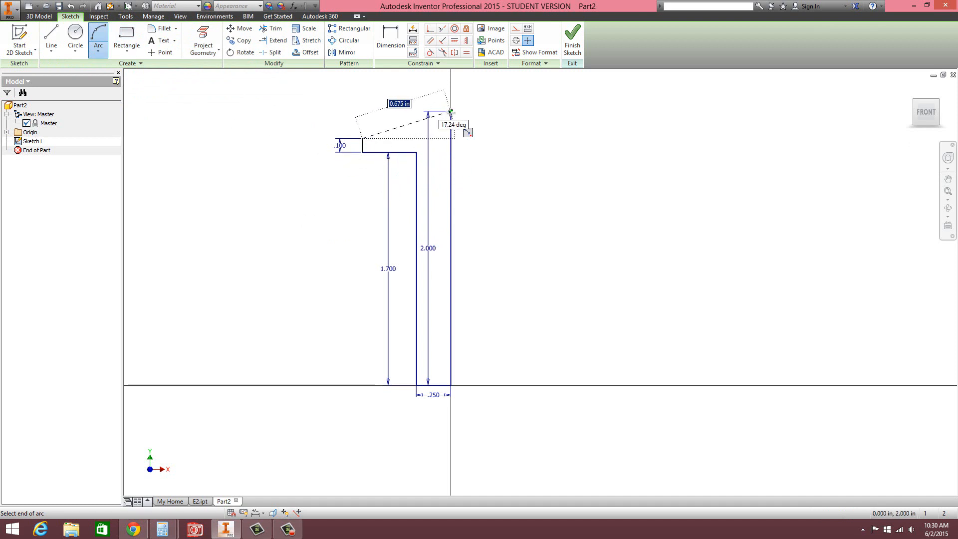
left_click(451, 111)
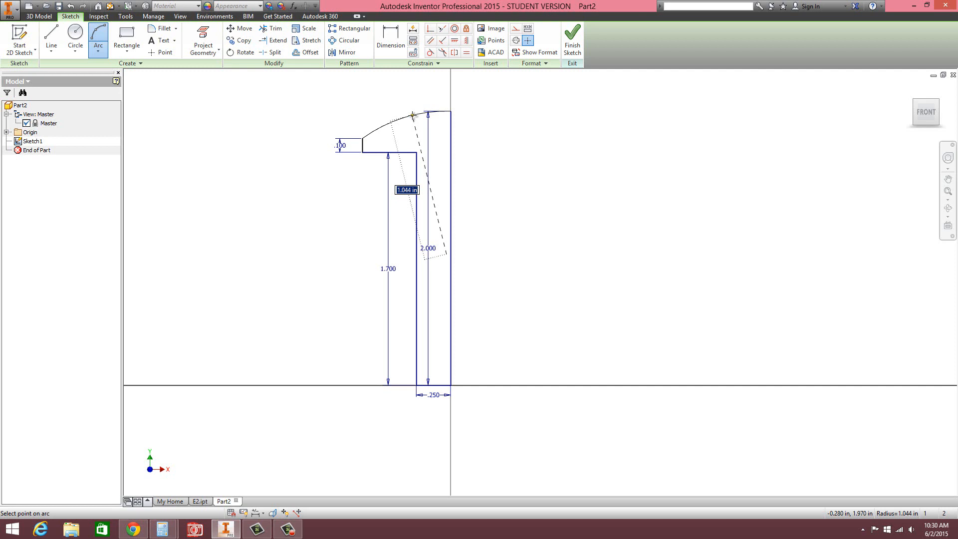
type(".75")
key("Return")
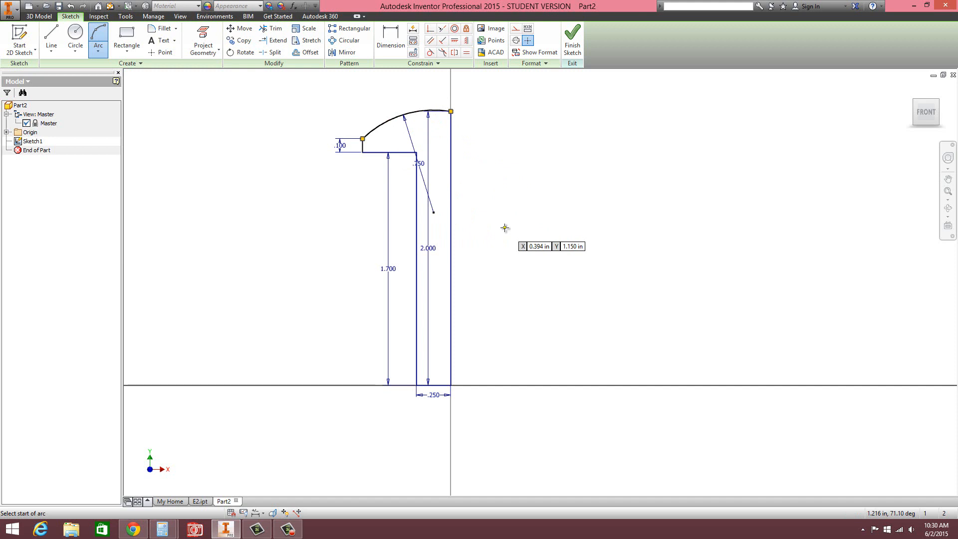
key("Escape")
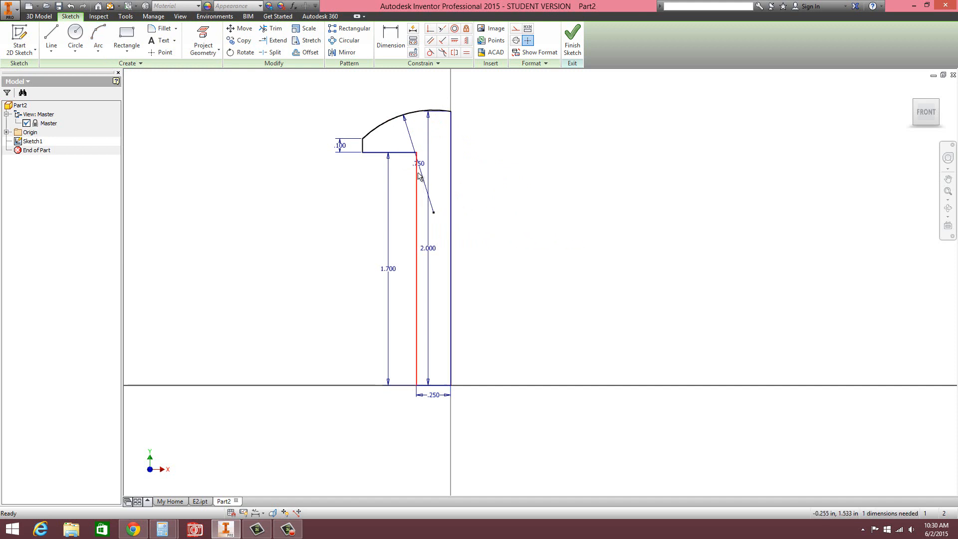
Step: Delete the arc's radius dimension and move the 2 in height dimension outside the profile, beyond the vertical axis
left_click(423, 178)
key("Delete")
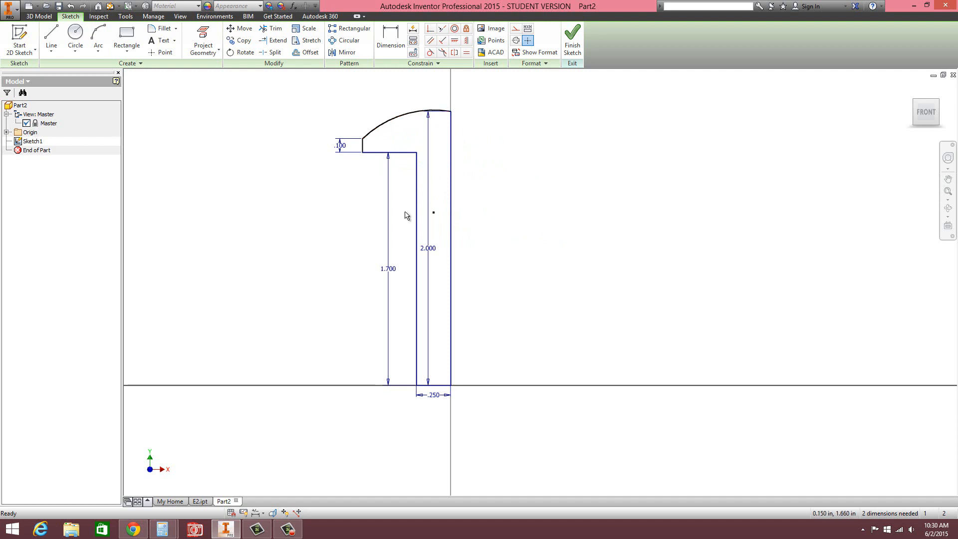
left_click_drag(434, 253, 487, 255)
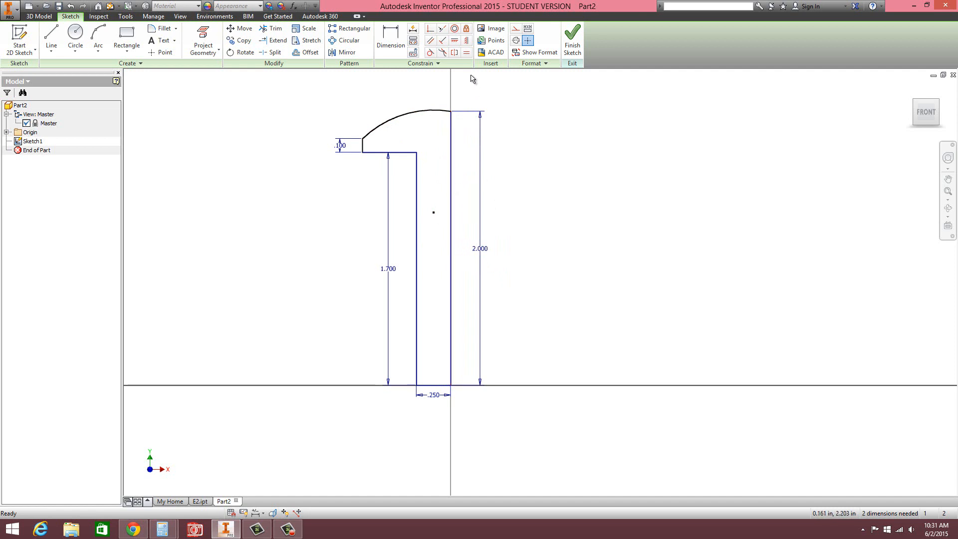
Step: Constrain the head arc's center point coincident with the 2 in vertical line of the profile
left_click(430, 31)
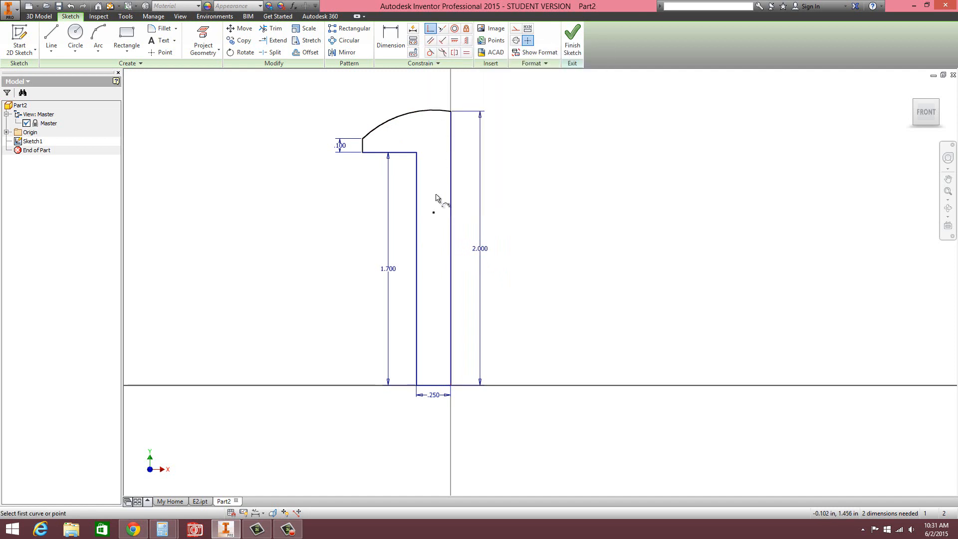
left_click(433, 213)
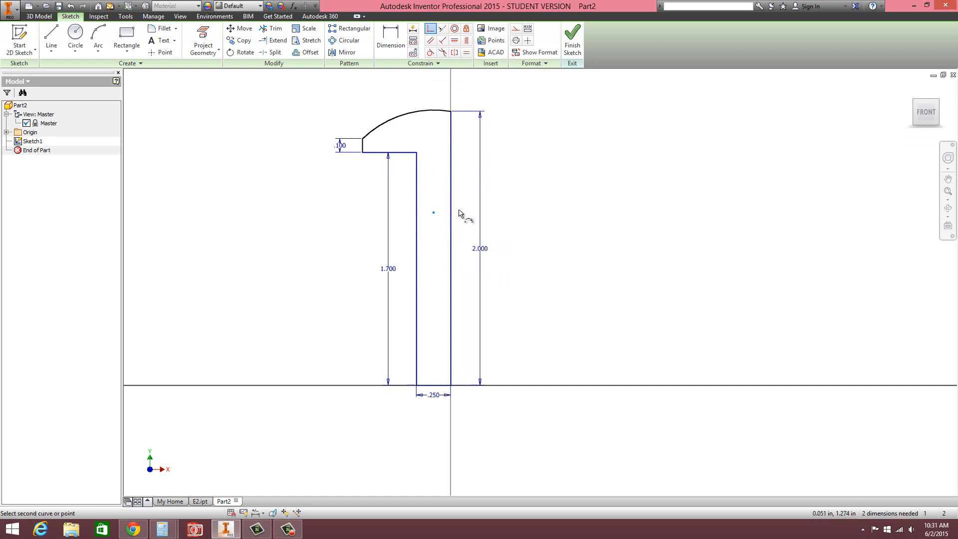
left_click(451, 206)
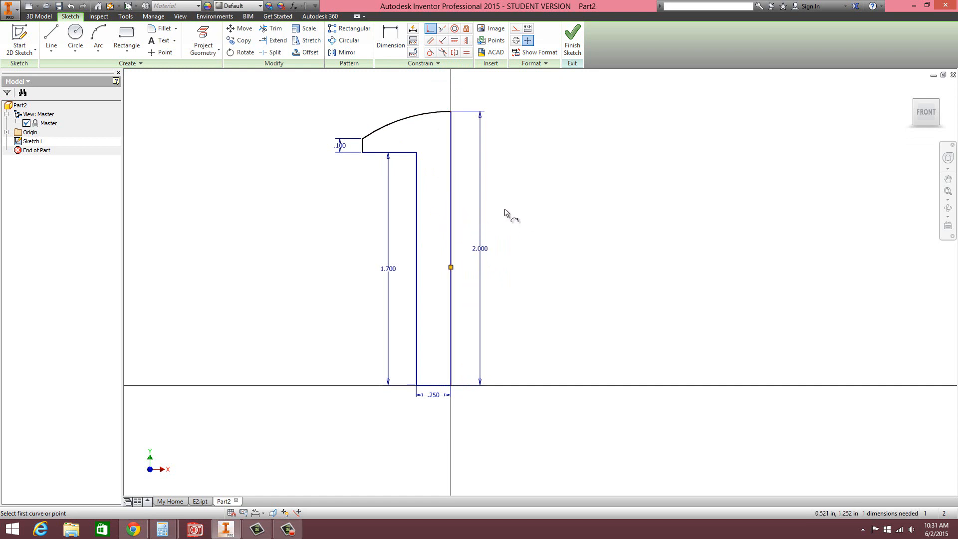
Step: Dimension the head arc's radius and set it to 0.75 in
left_click(385, 40)
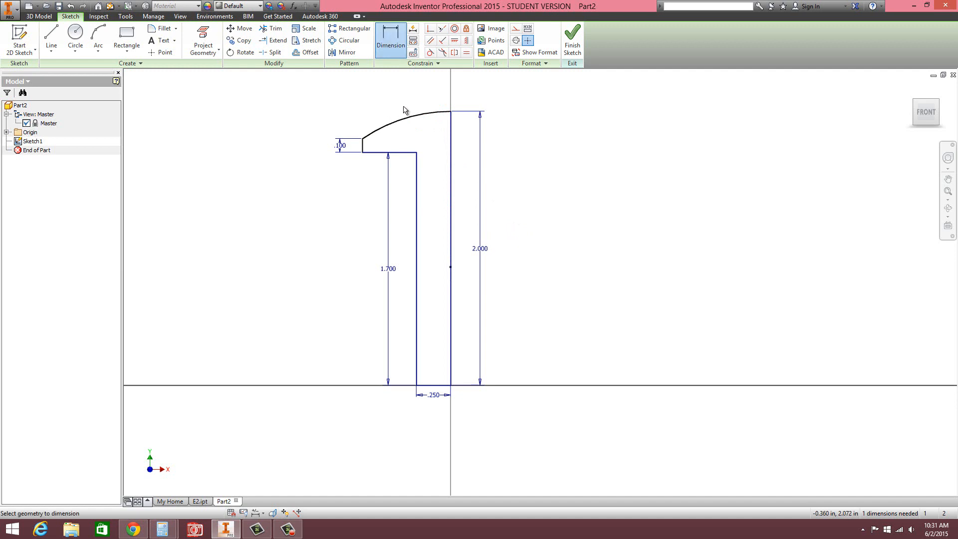
left_click(409, 119)
left_click(379, 103)
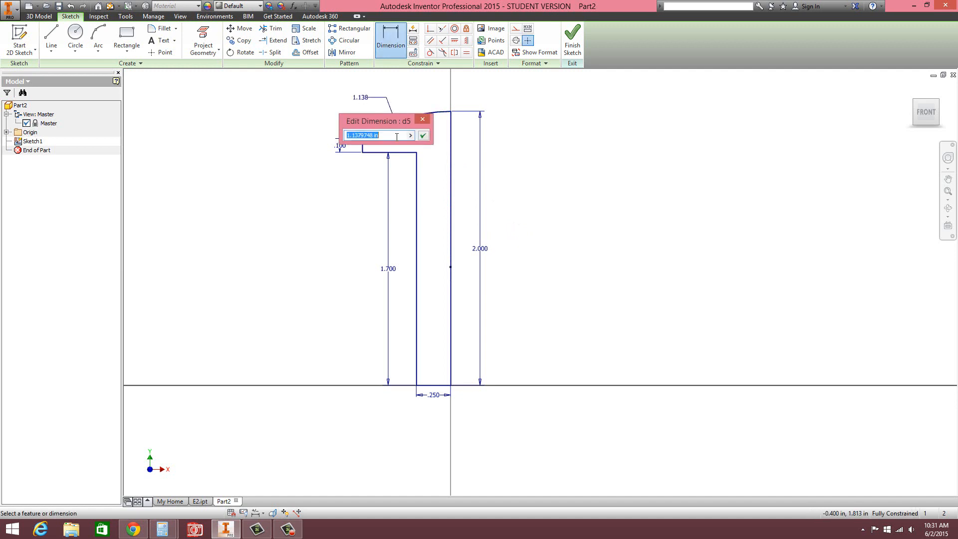
type(".75")
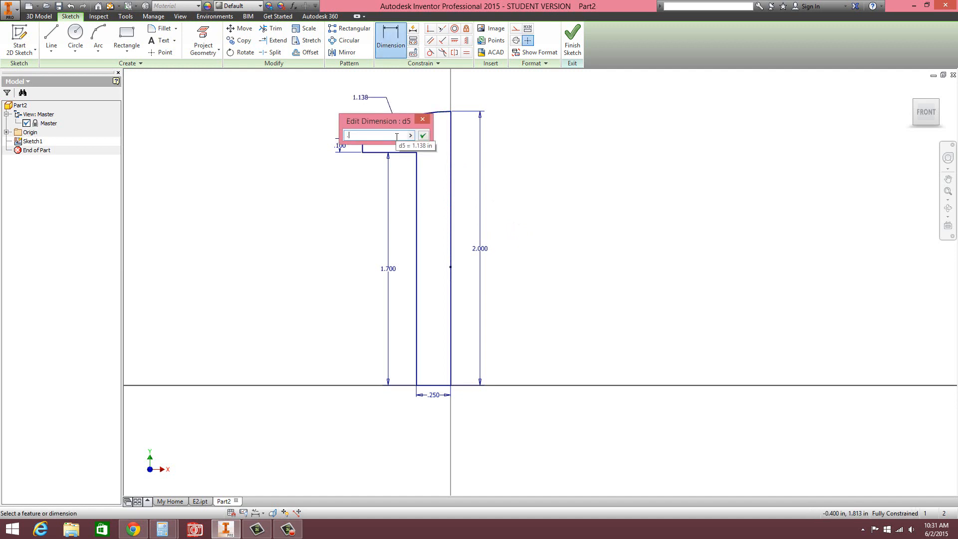
key("Return")
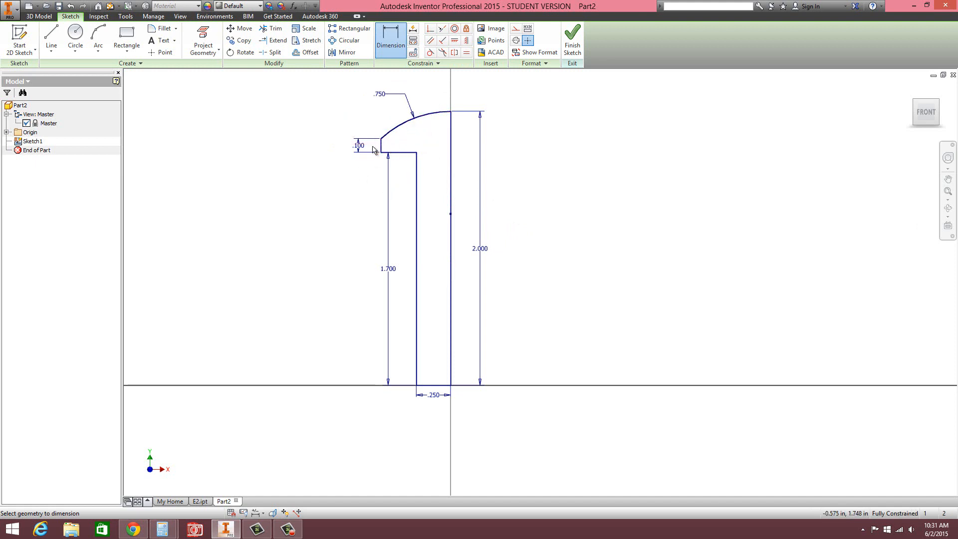
Step: Reopen the arc's radius dimension and enter 0.75 in again
double_click(381, 95)
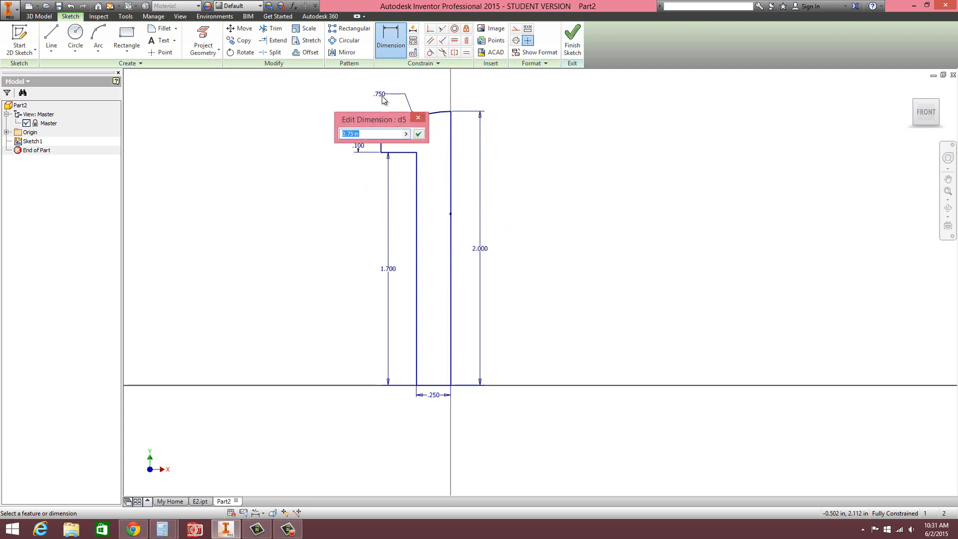
key("BackSpace")
left_click(419, 135)
left_click(457, 152)
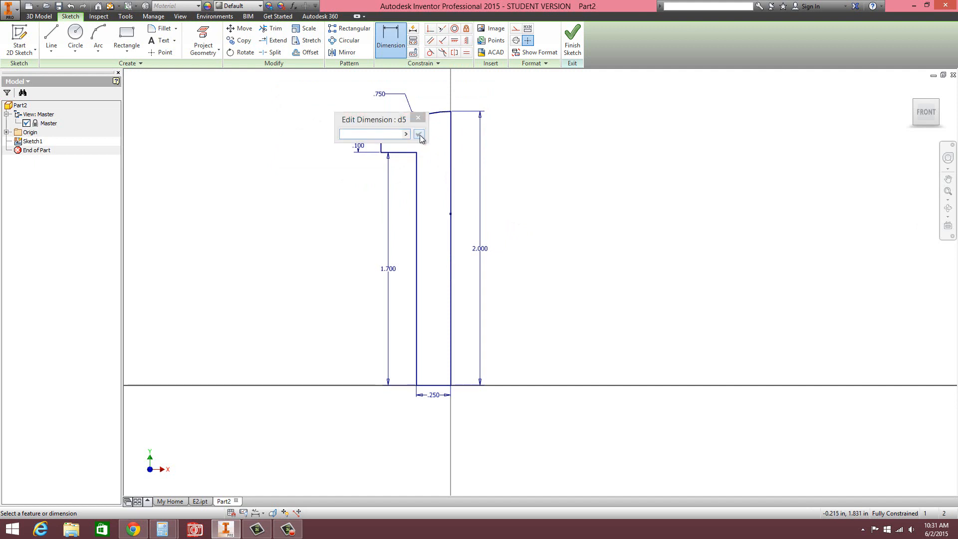
left_click(419, 135)
left_click(457, 154)
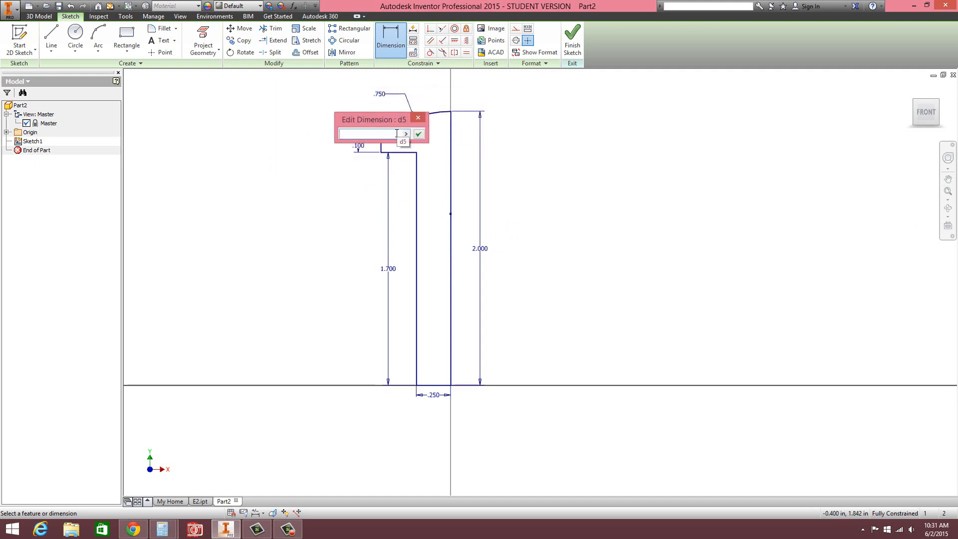
type(".75")
key("Return")
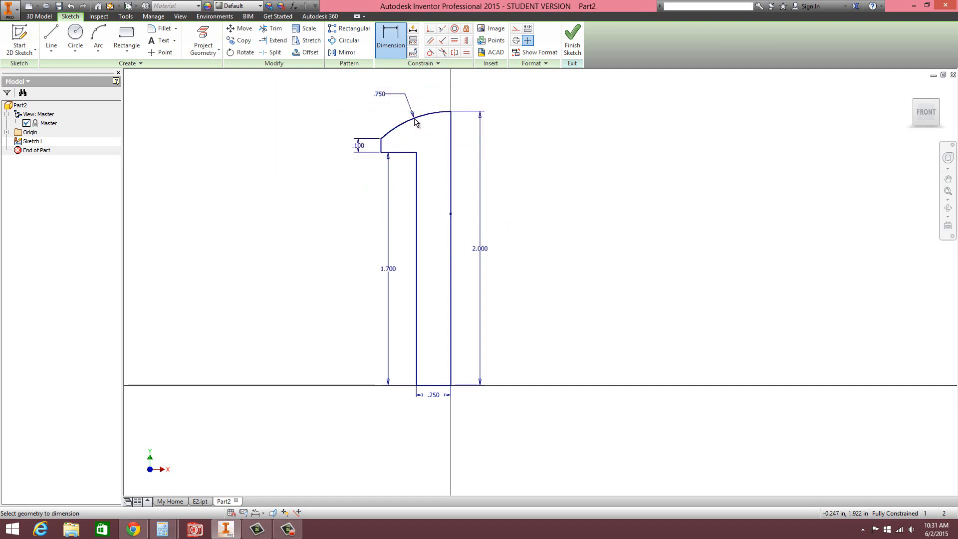
Step: Undo the head arc's radius dimension
key("Escape")
right_click(381, 95)
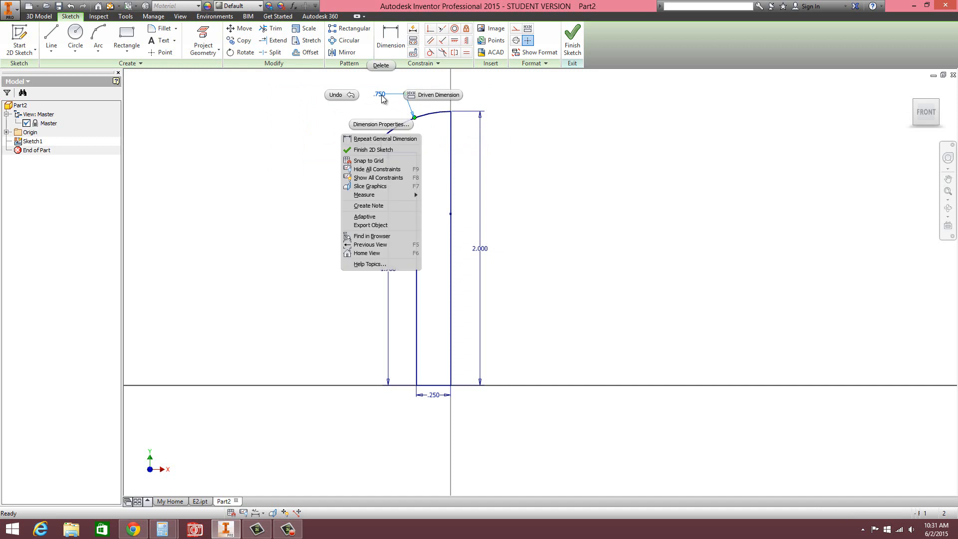
left_click(349, 95)
left_click(70, 6)
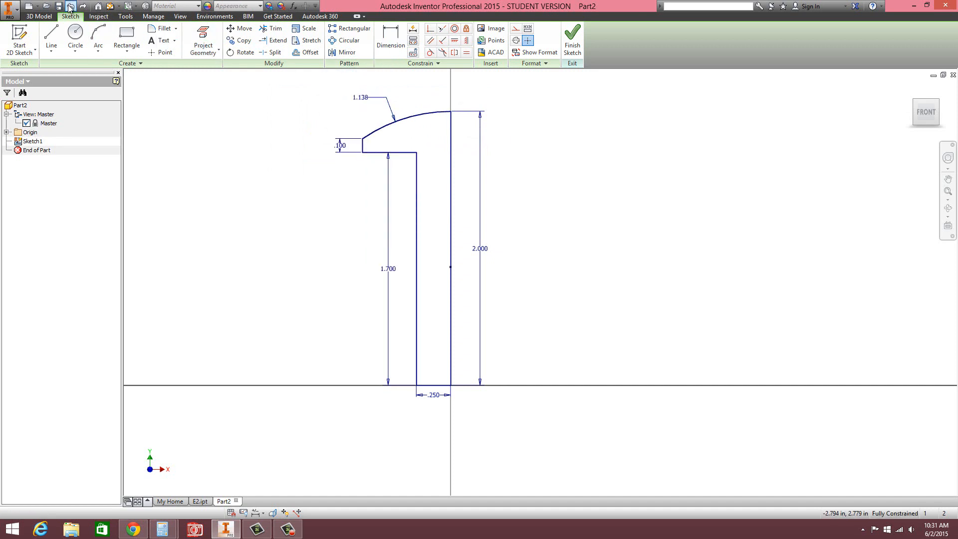
left_click(70, 6)
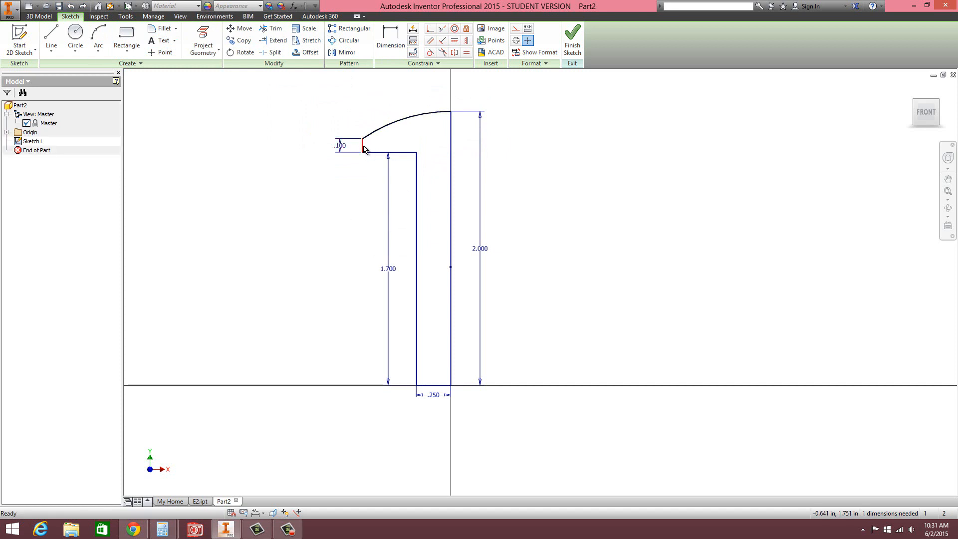
Step: Dimension the horizontal distance from the head's short outer edge to the 2 in vertical line and set it to 0.5 in
key("d")
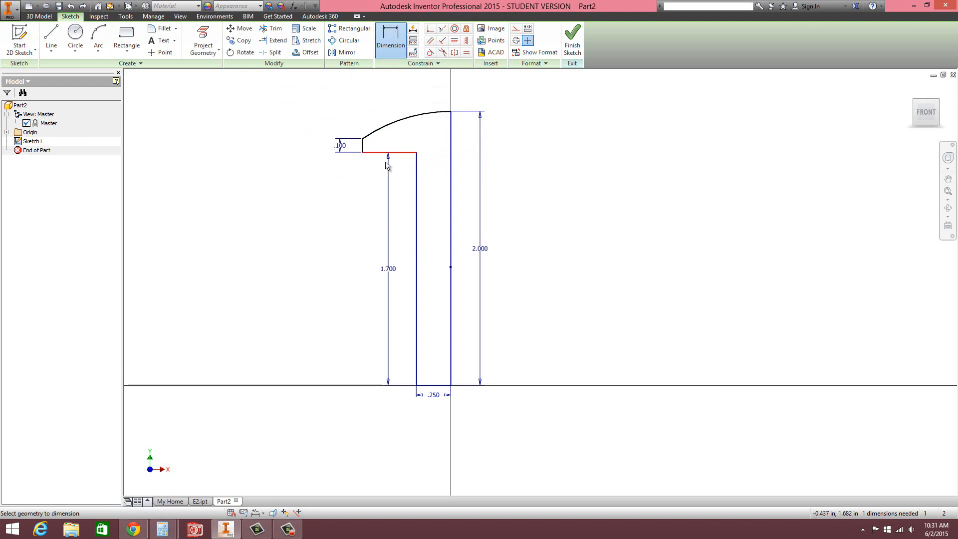
left_click(364, 148)
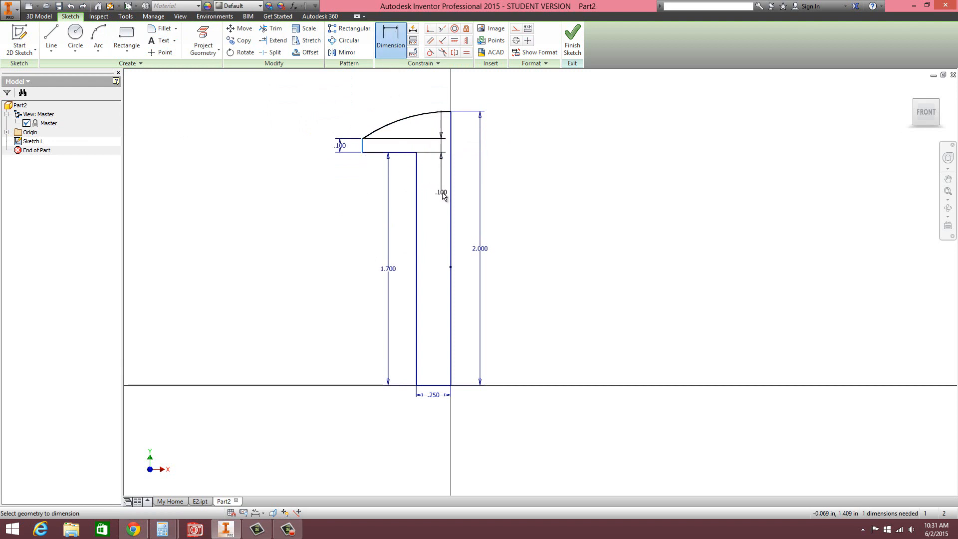
left_click(450, 197)
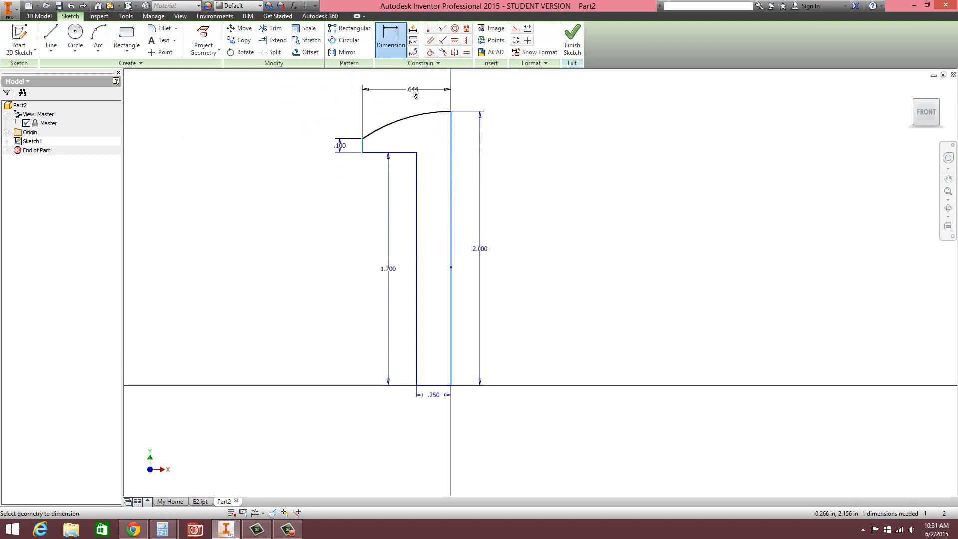
left_click(429, 90)
type("1")
key("Return")
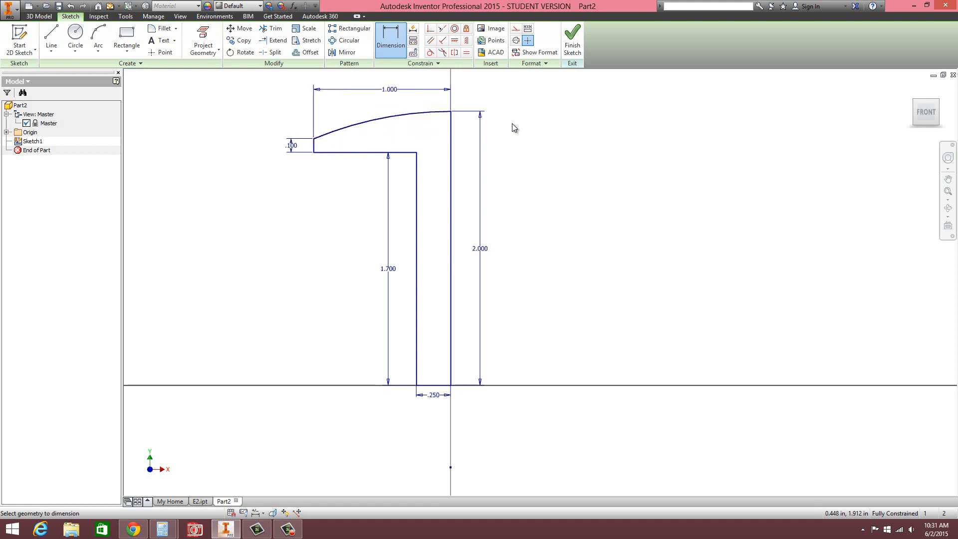
left_click(390, 90)
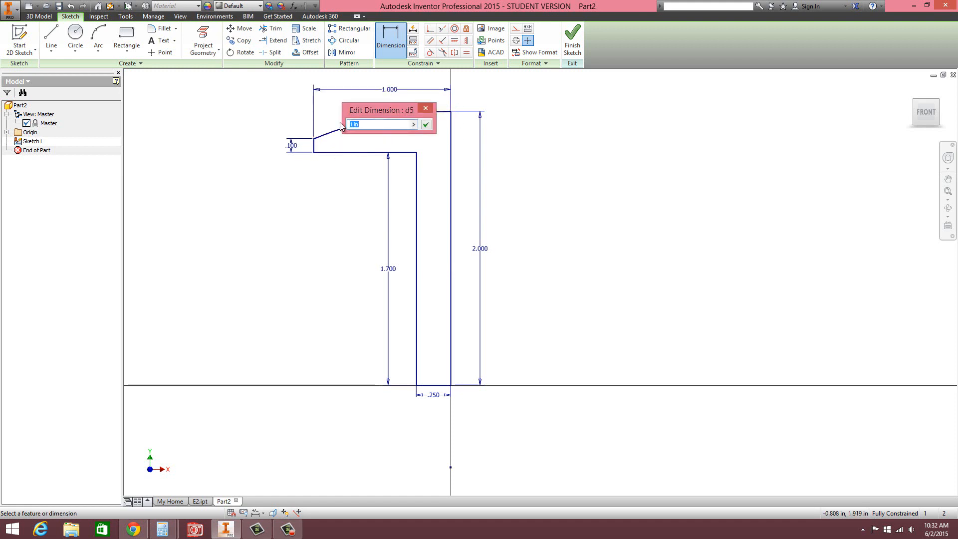
type(".5")
key("Return")
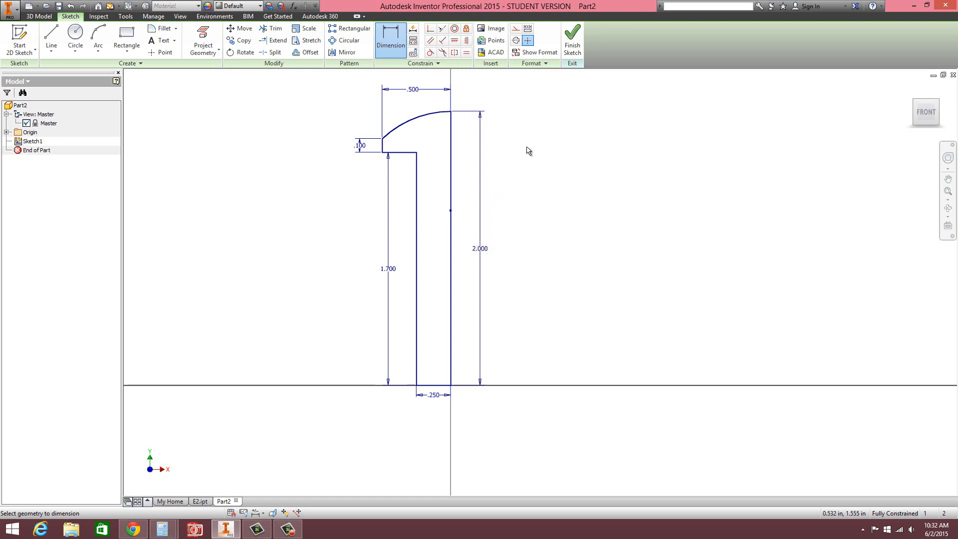
Step: Revolve the half-profile fully around the central vertical axis to form the solid screw body
left_click(39, 16)
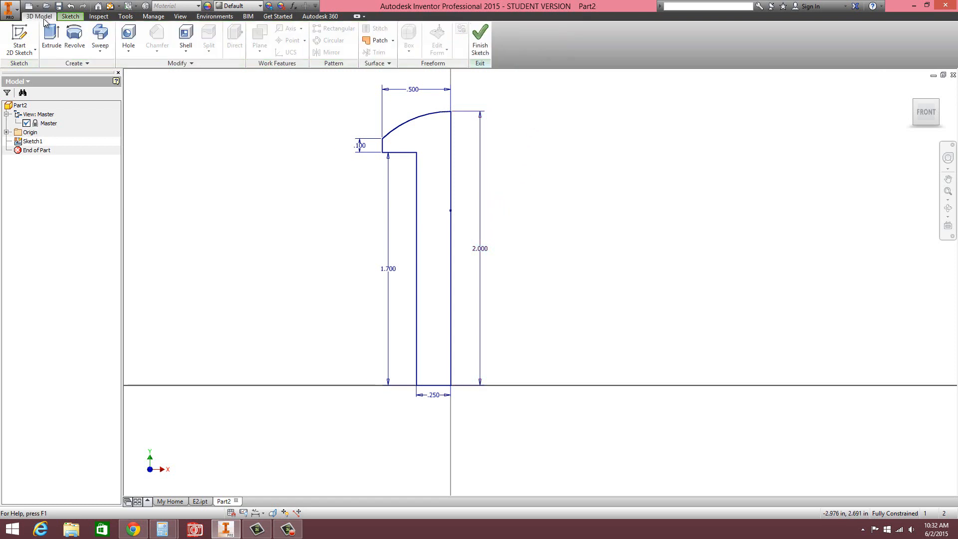
left_click(75, 40)
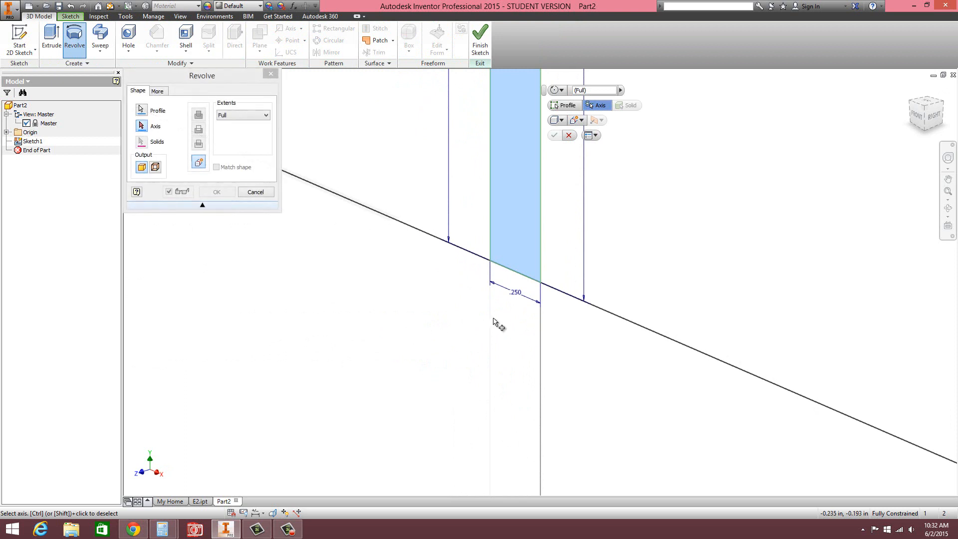
left_click(504, 276)
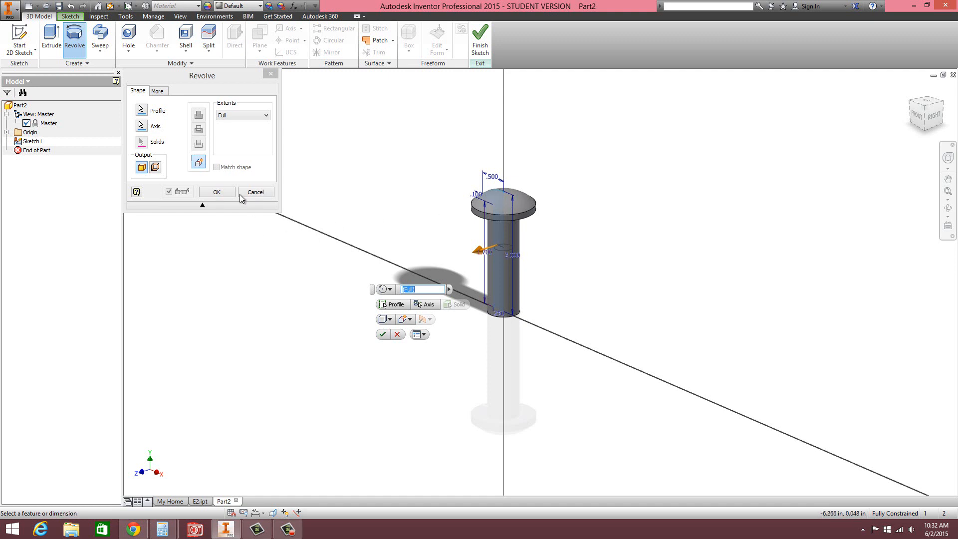
left_click(218, 192)
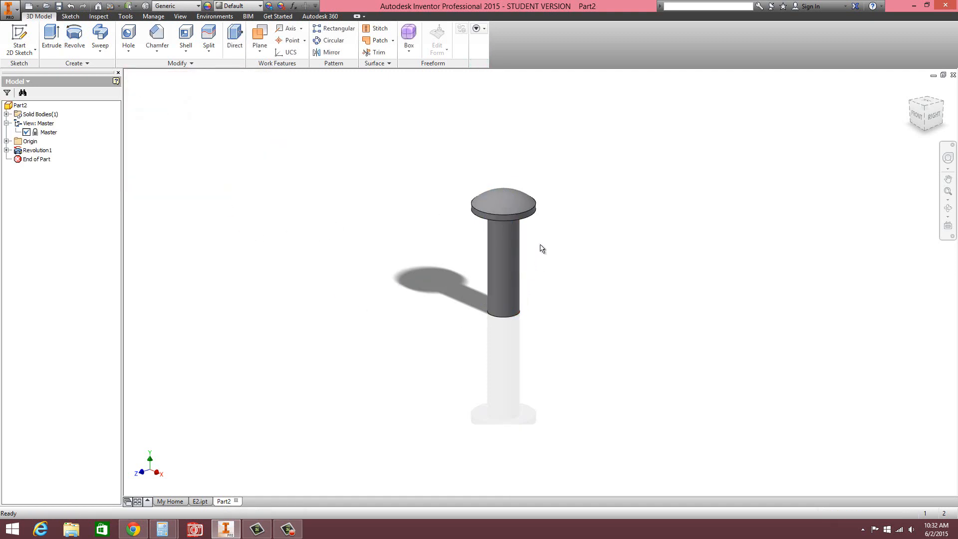
Step: Chamfer the circular edge at the shank's lower end with a distance of 0.03 in
left_click(156, 36)
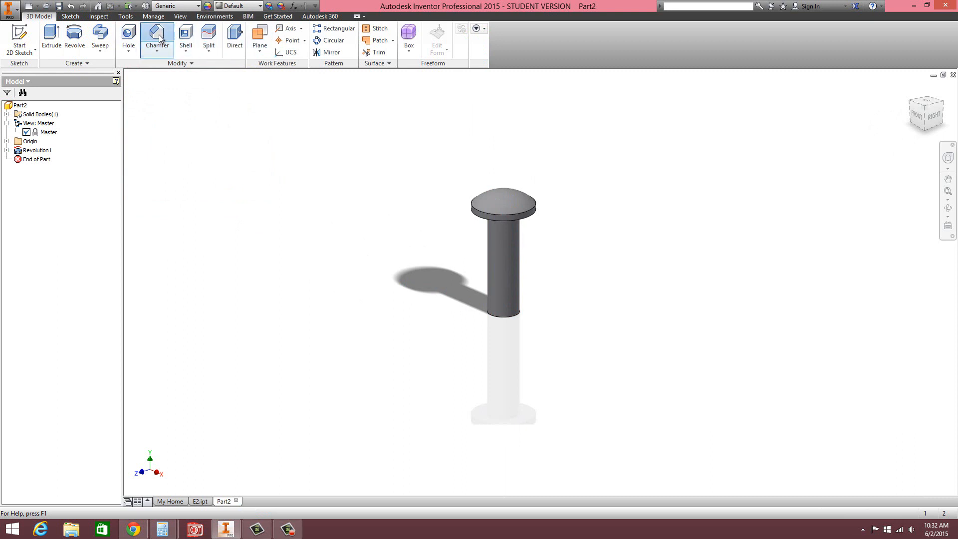
left_click(253, 108)
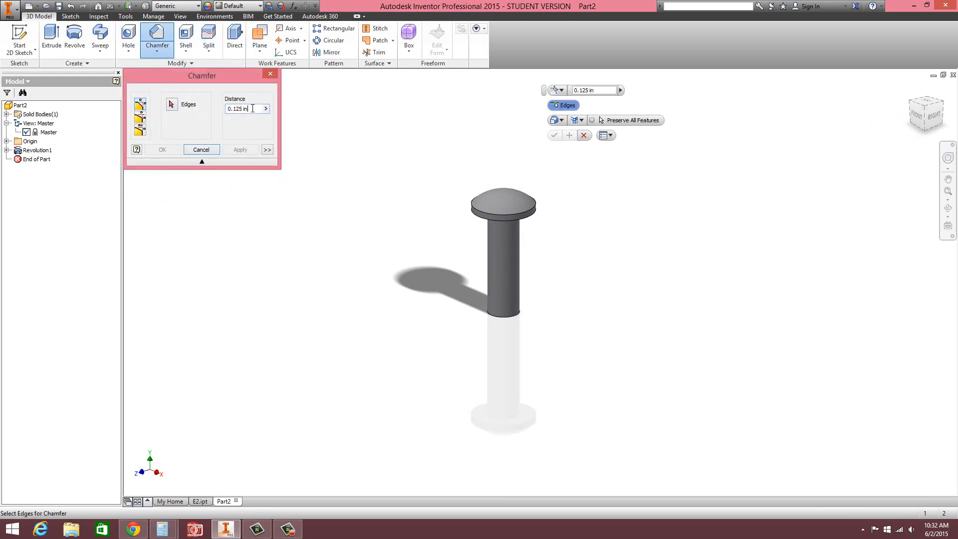
left_click_drag(253, 108, 224, 116)
type(".03")
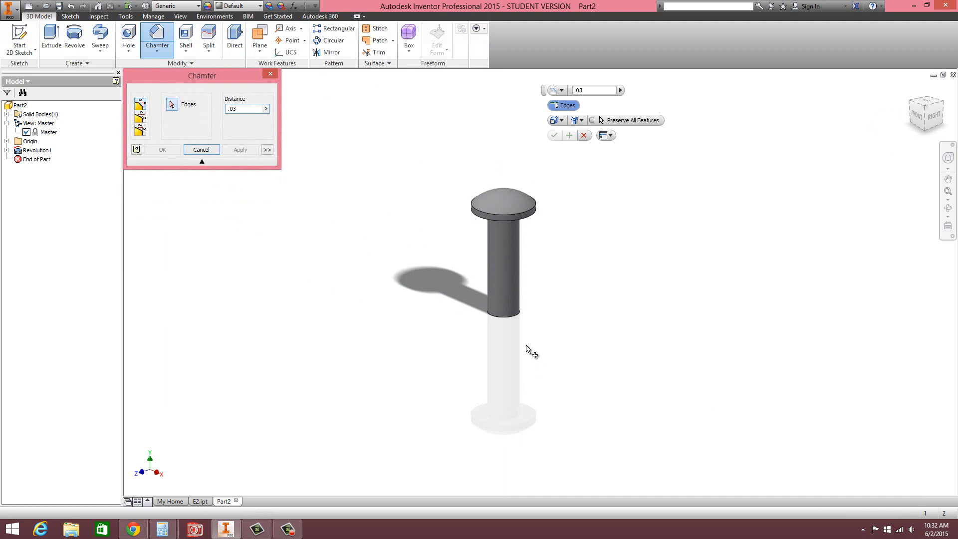
left_click(504, 320)
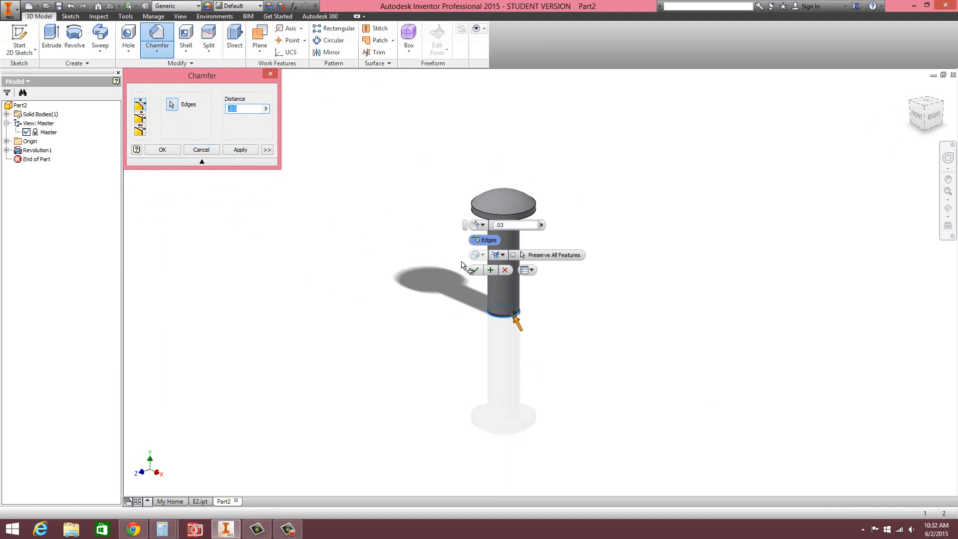
left_click(476, 272)
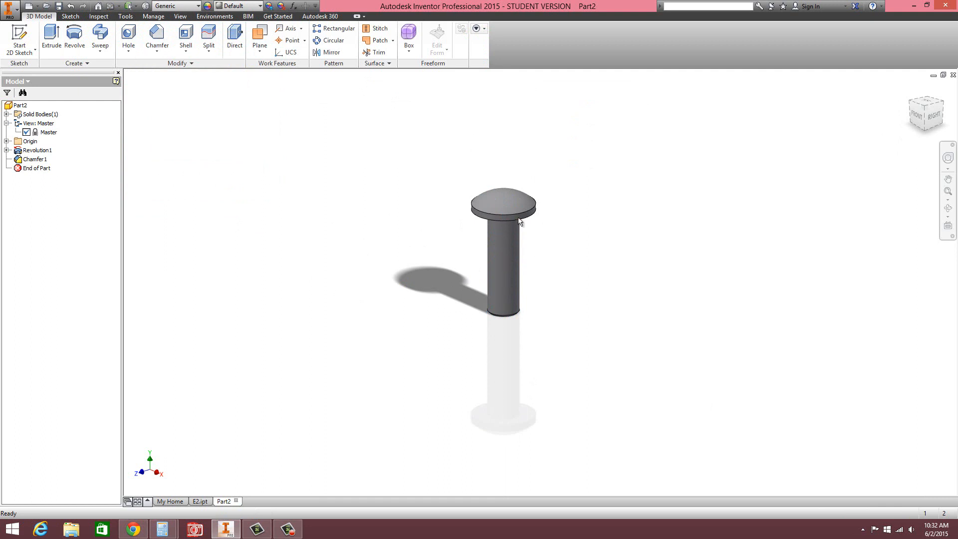
Step: Start a new 2D sketch on the XY origin plane through the screw's center
scroll(503, 190, "up", 5)
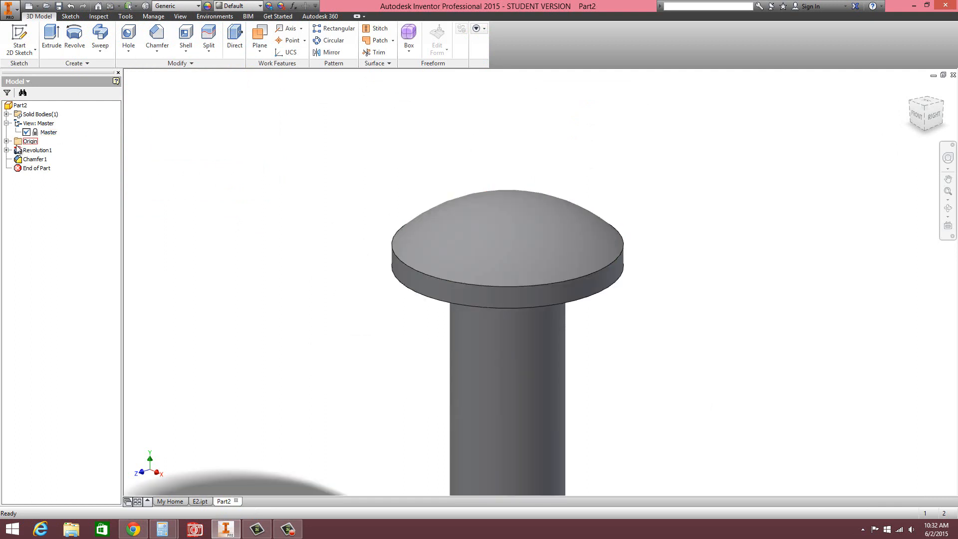
left_click(21, 33)
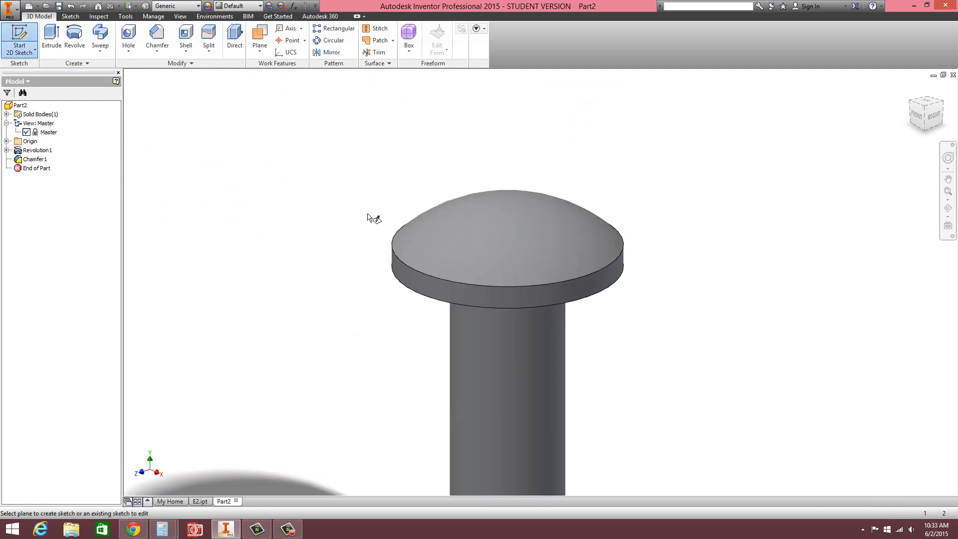
left_click(7, 141)
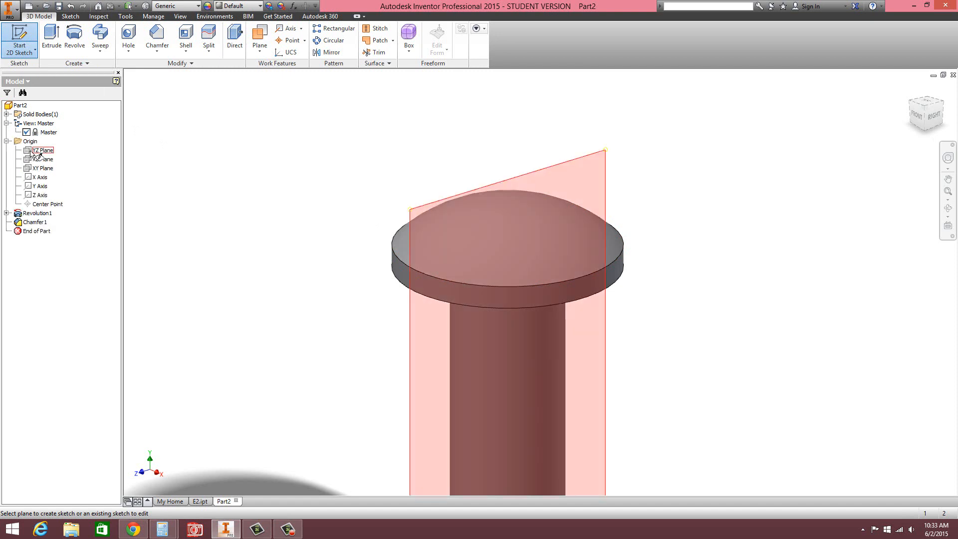
left_click(43, 168)
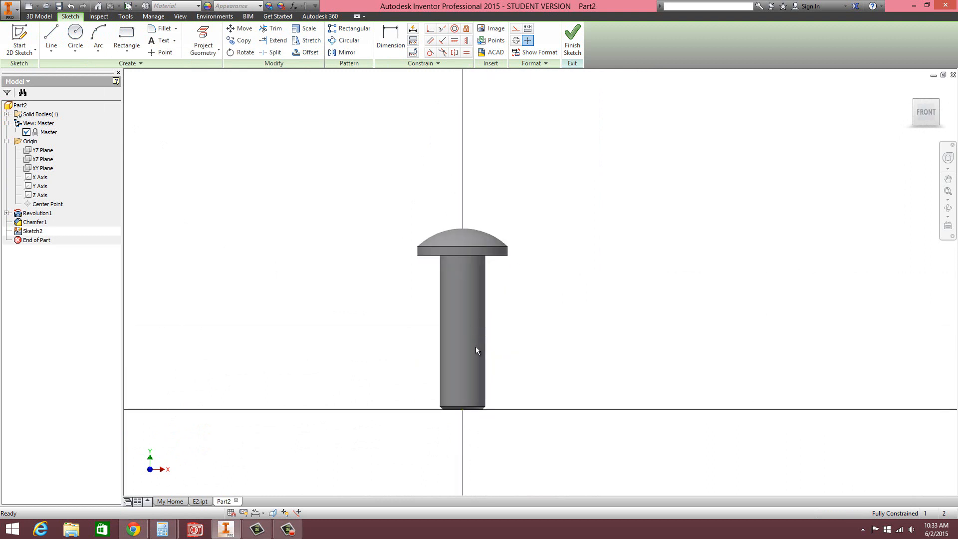
Step: Draw a vertical construction line about 2.54 in long from the origin up through the screw's center and past the head
left_click(51, 32)
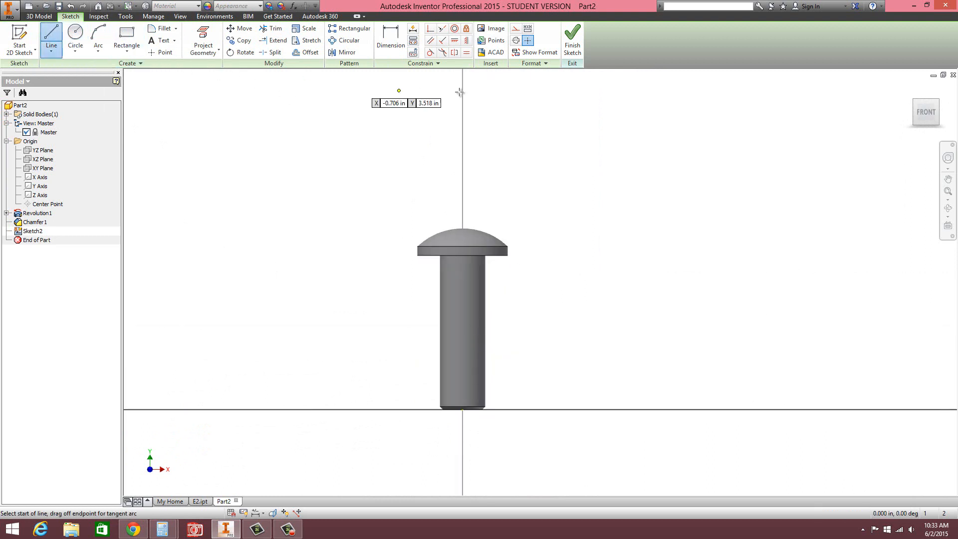
left_click(516, 30)
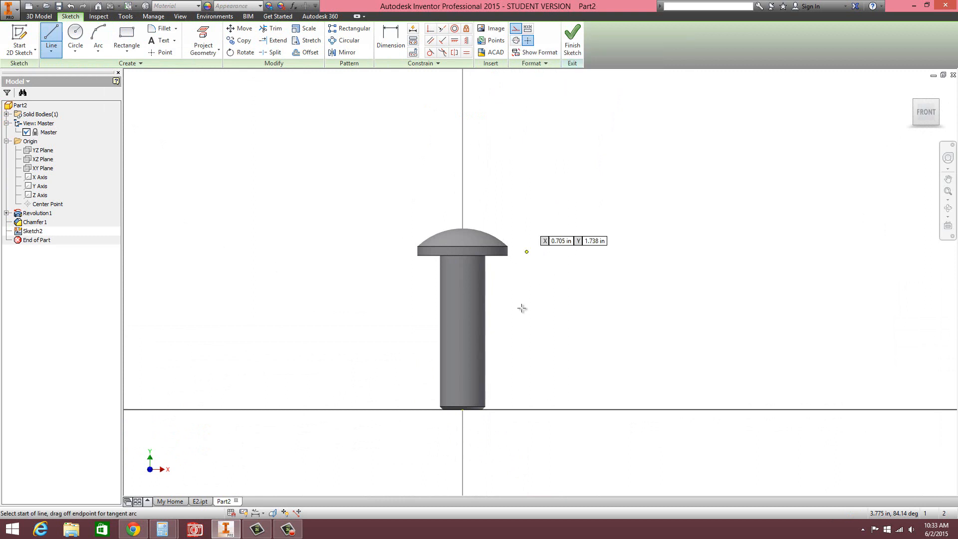
left_click(463, 409)
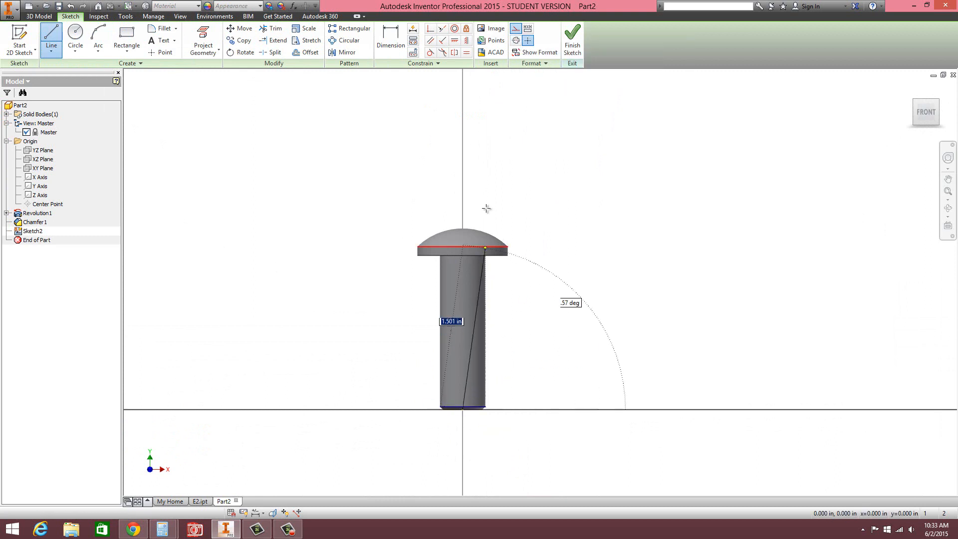
left_click(462, 179)
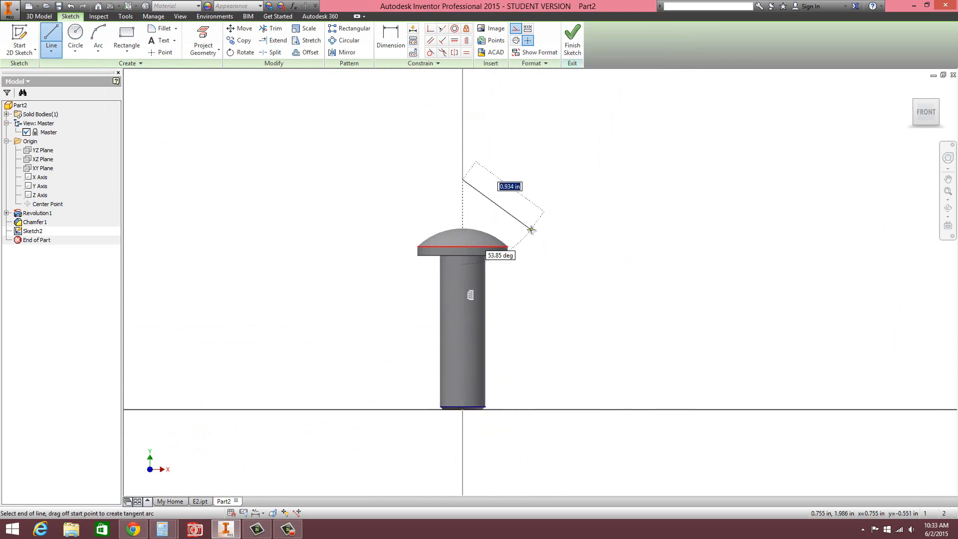
key("Escape")
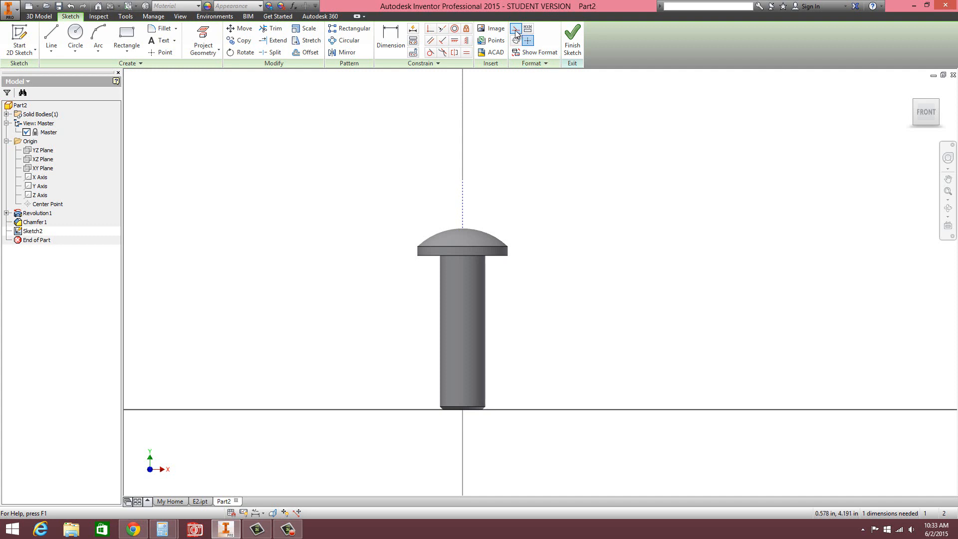
left_click(516, 32)
Step: Change the model's visual style so that sketch lines inside the screw body show through, and return to the sketch tools
scroll(507, 246, "up", 3)
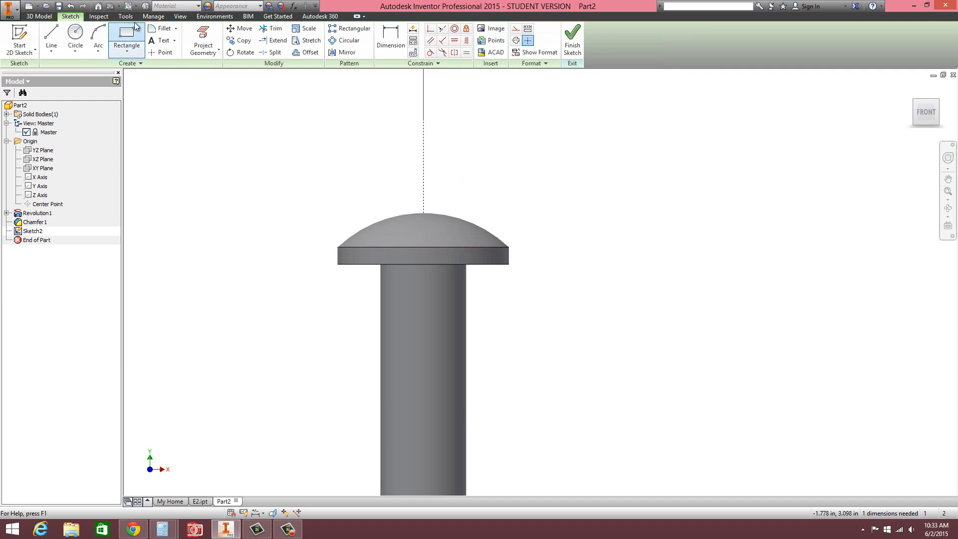
left_click(184, 16)
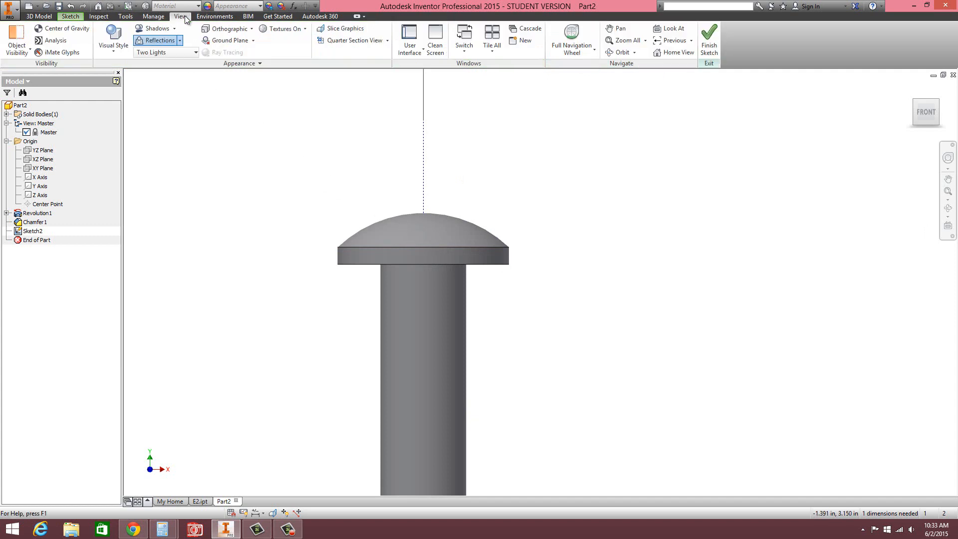
left_click(113, 52)
left_click(115, 131)
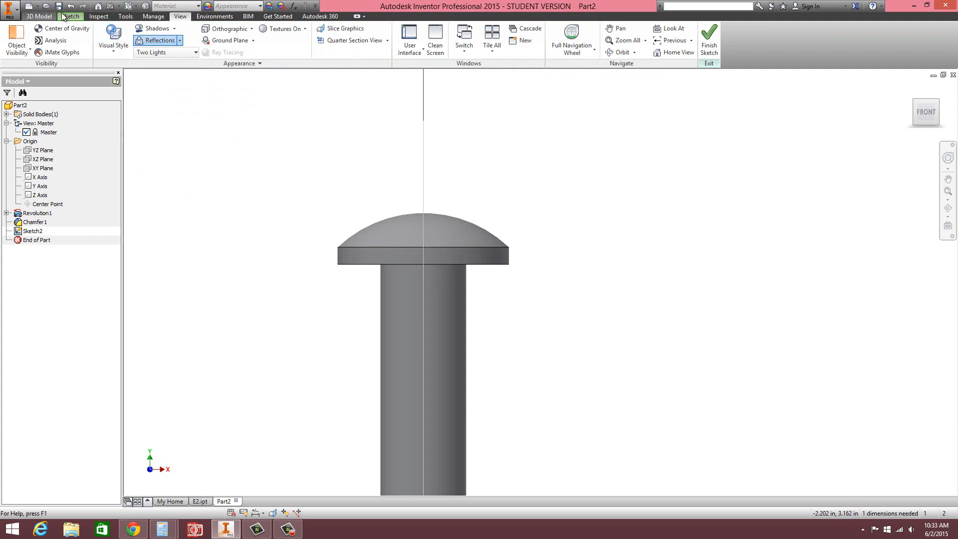
left_click(46, 18)
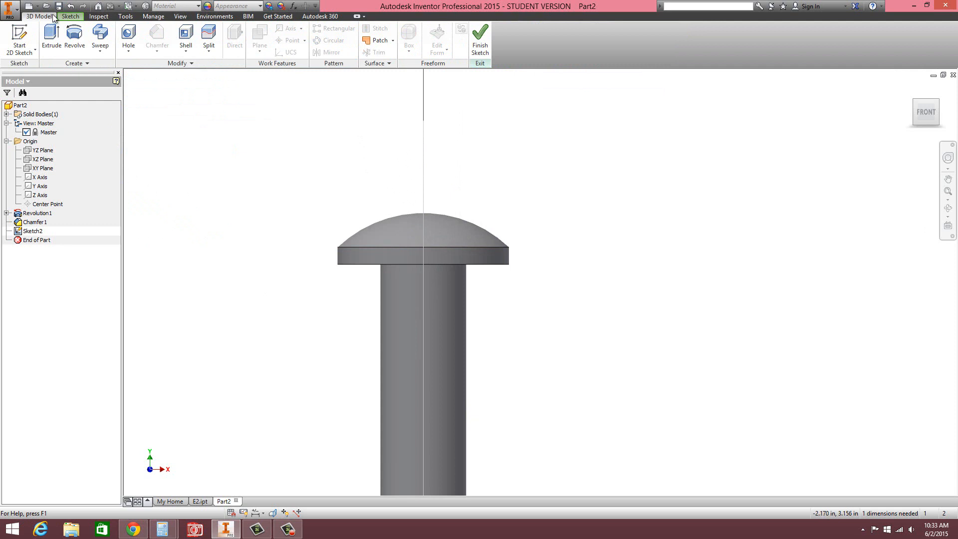
left_click(70, 17)
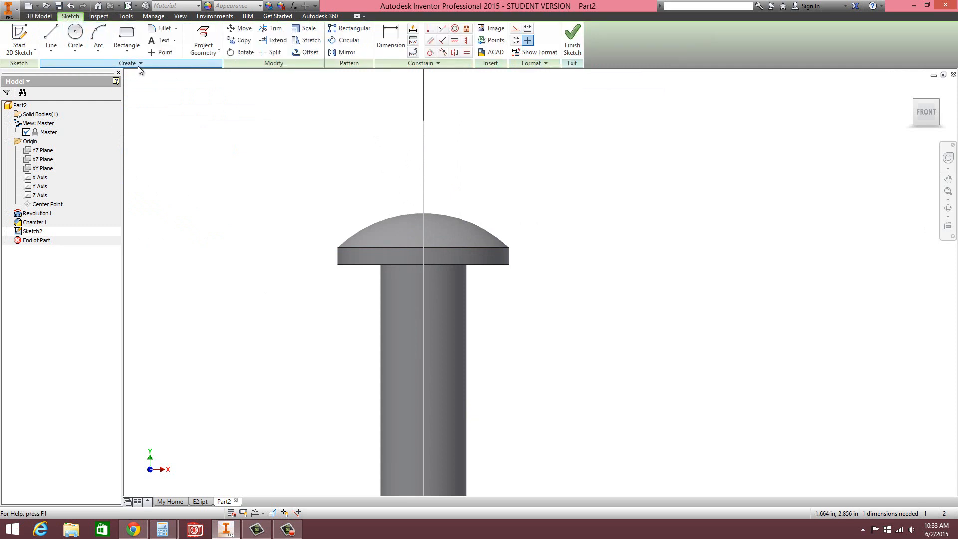
Step: Sketch the left half of a tapered slot profile ending on the centerline, with a slanted side about 0.32 in and bottom edge about 0.09 in
left_click(52, 37)
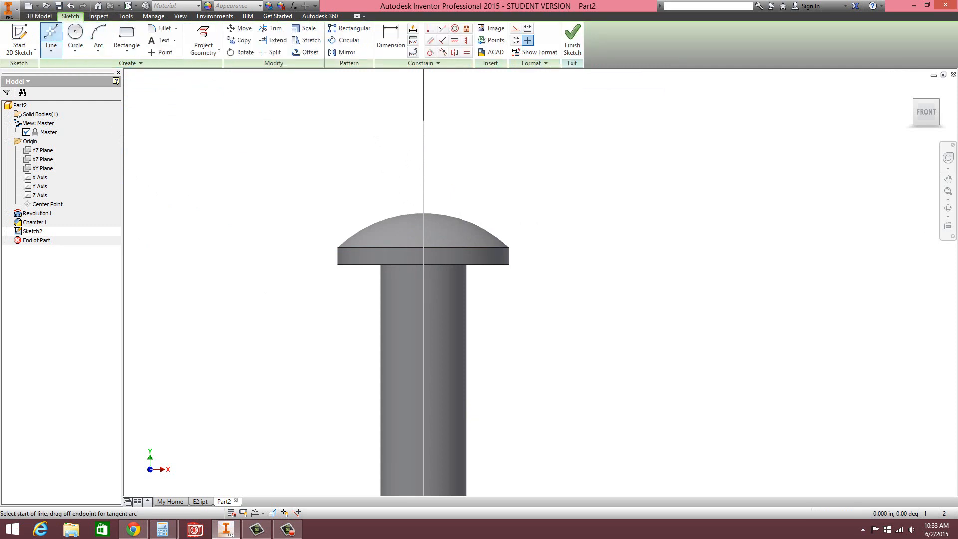
left_click(422, 184)
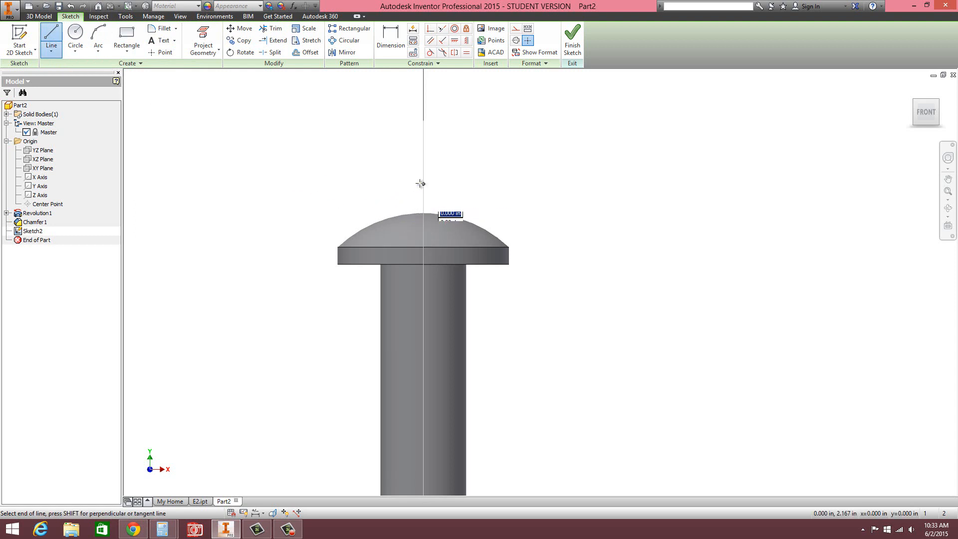
left_click(392, 183)
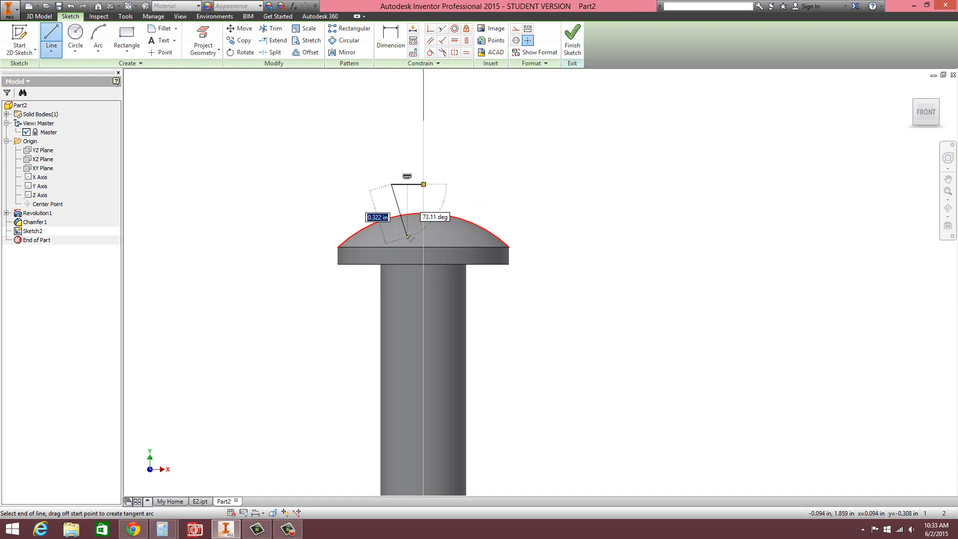
left_click(408, 237)
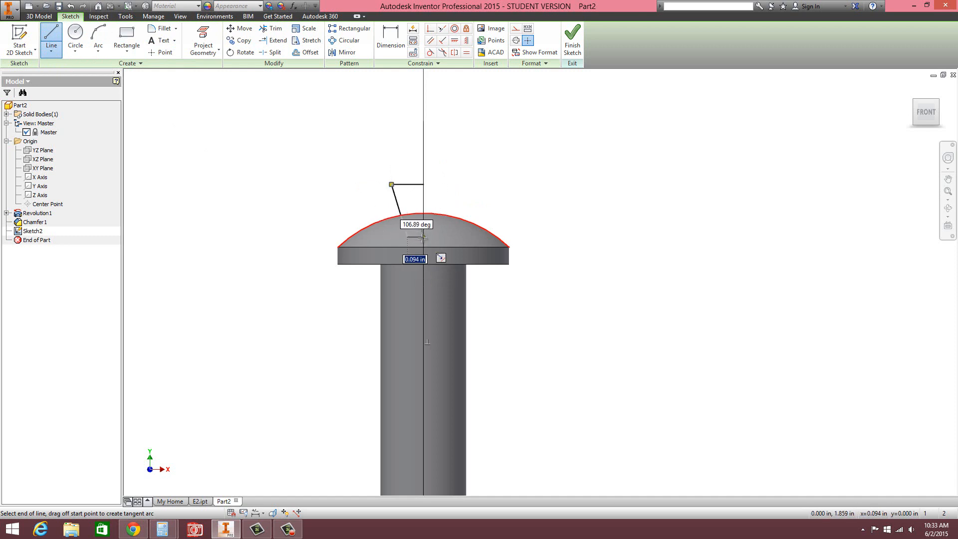
double_click(423, 238)
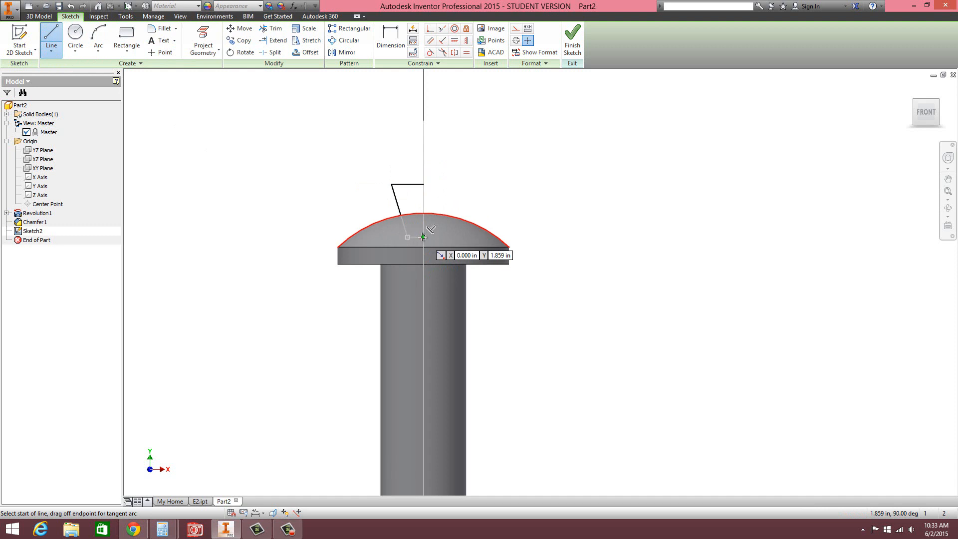
key("Escape")
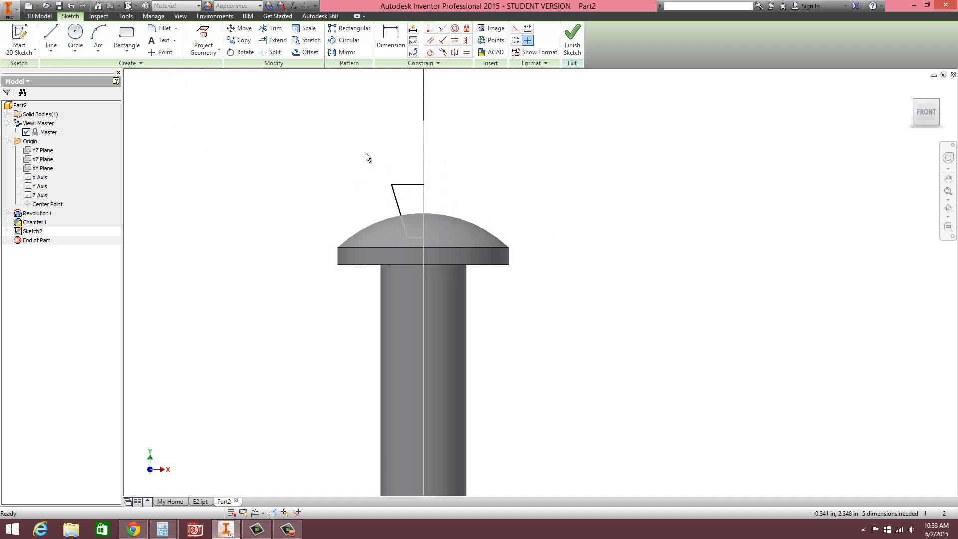
Step: Mirror the three half-slot lines about the vertical construction line to complete the trapezoid
left_click(344, 52)
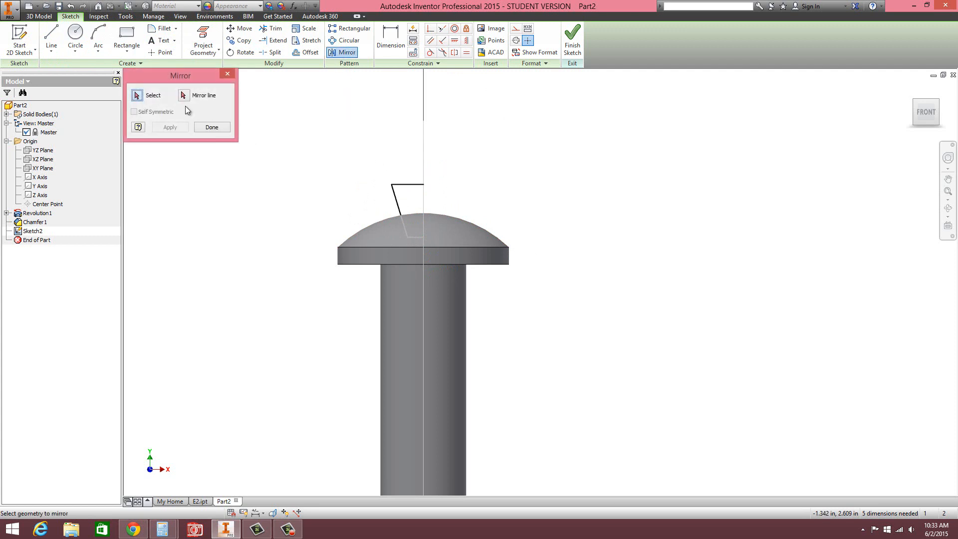
left_click_drag(365, 166, 443, 244)
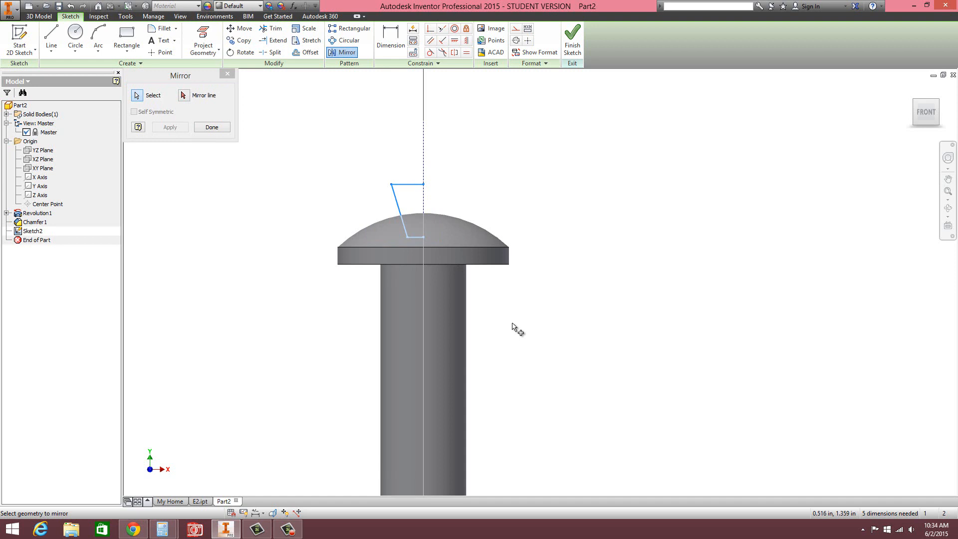
left_click(183, 95)
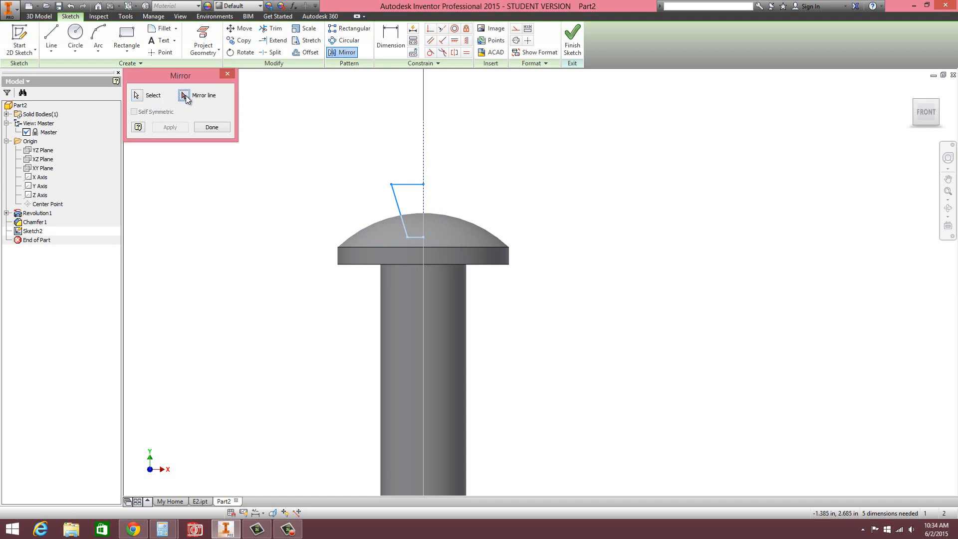
left_click(423, 160)
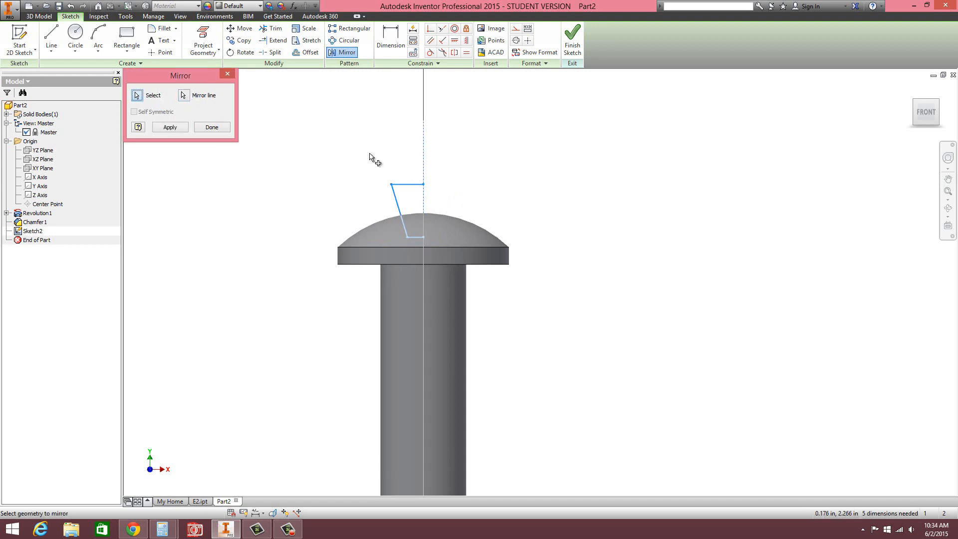
left_click(170, 127)
left_click(210, 128)
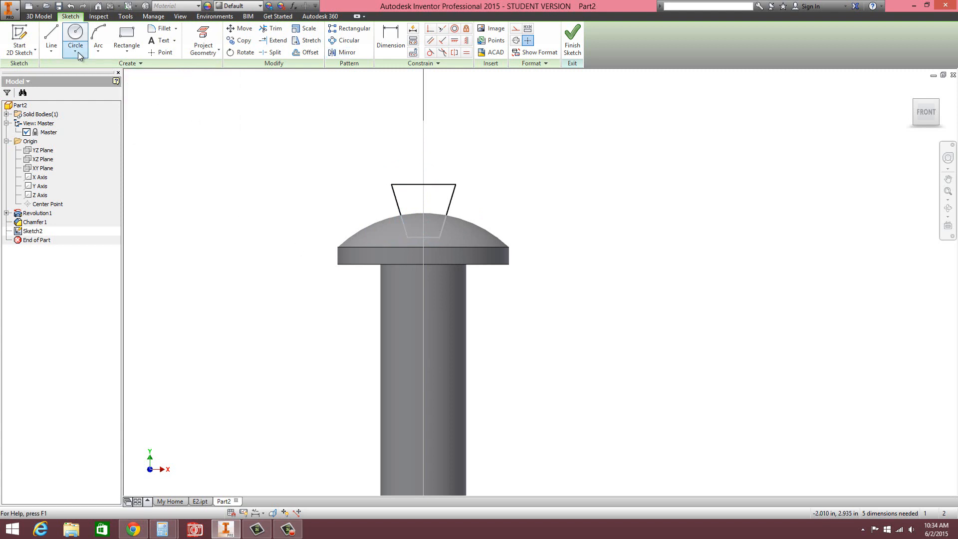
Step: Dimension the full width of the trapezoid's bottom edge and set it to 0.1 in
left_click(390, 40)
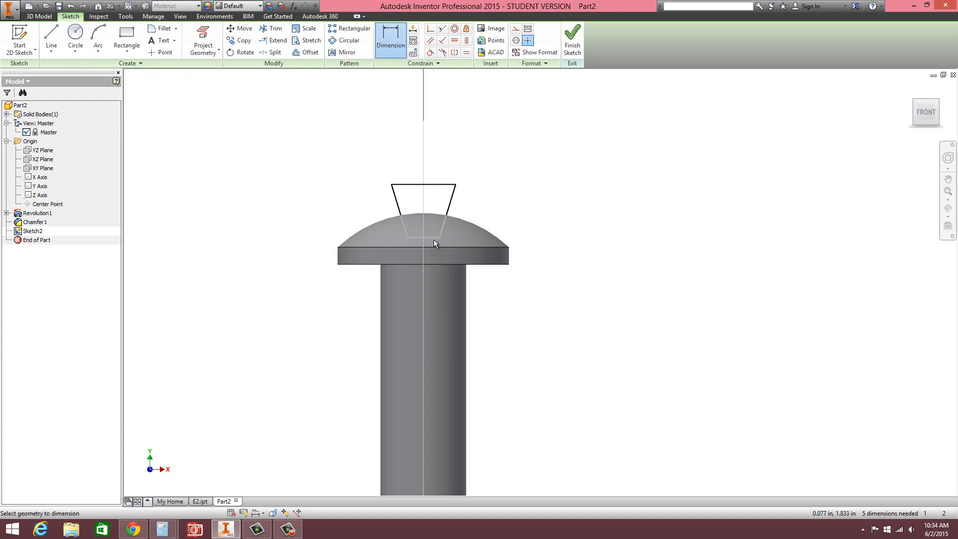
left_click(408, 238)
left_click(481, 294)
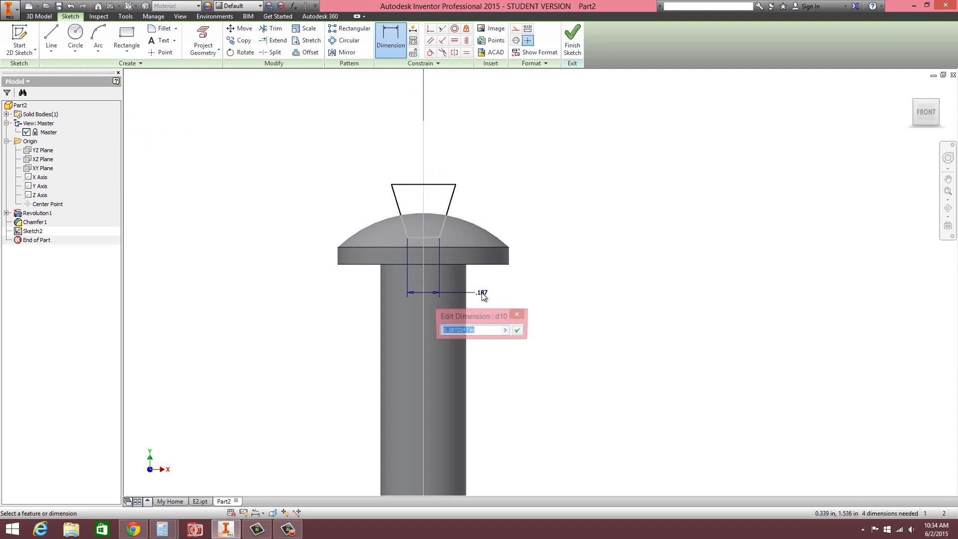
type(".1")
key("Return")
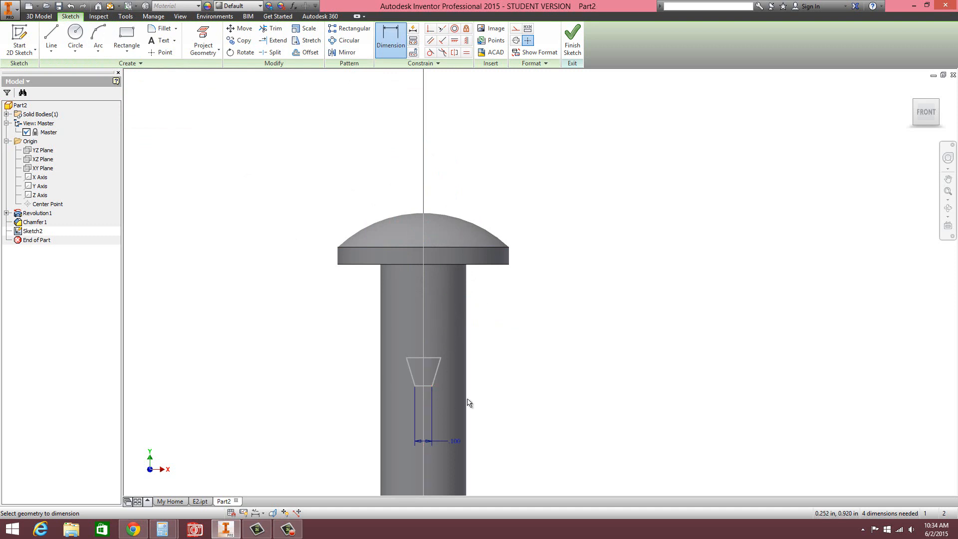
Step: Dimension the angle between the trapezoid's two slanted sides and set it to 30 degrees
left_click(432, 371)
left_click(408, 370)
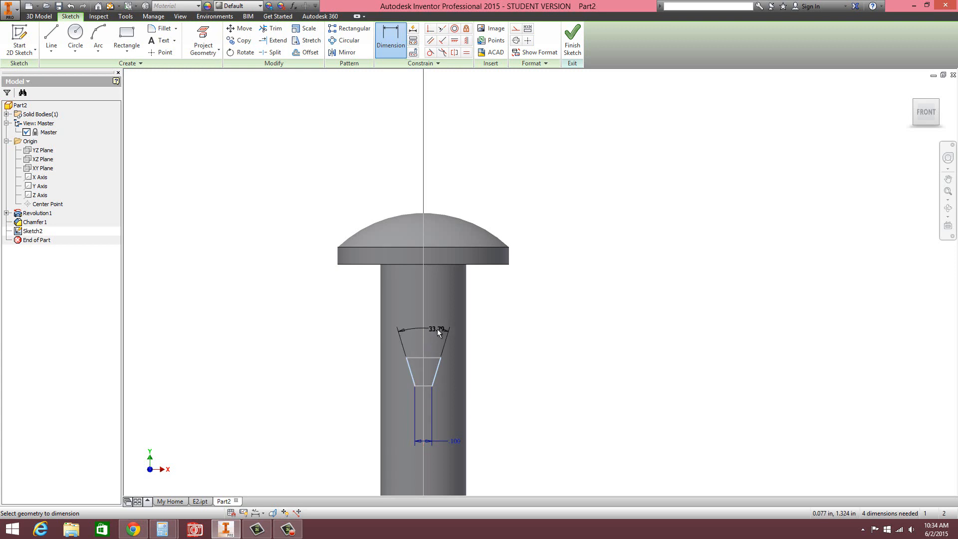
left_click(435, 328)
type("30")
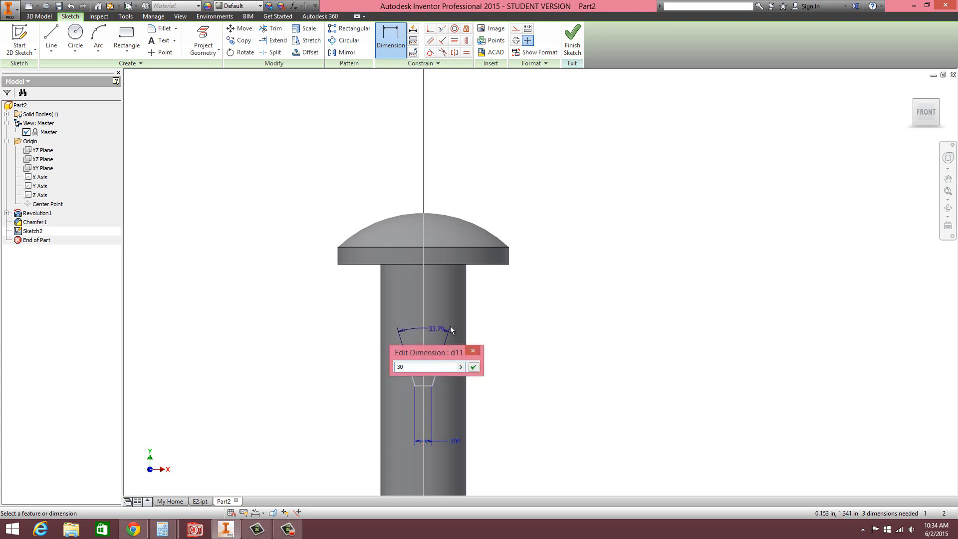
key("Return")
Step: Move the trapezoid's top edge above the screw head and its bottom edge up into the domed head
mouse_move(427, 386)
left_mouse_down()
mouse_move(432, 294)
mouse_move(431, 397)
left_mouse_up()
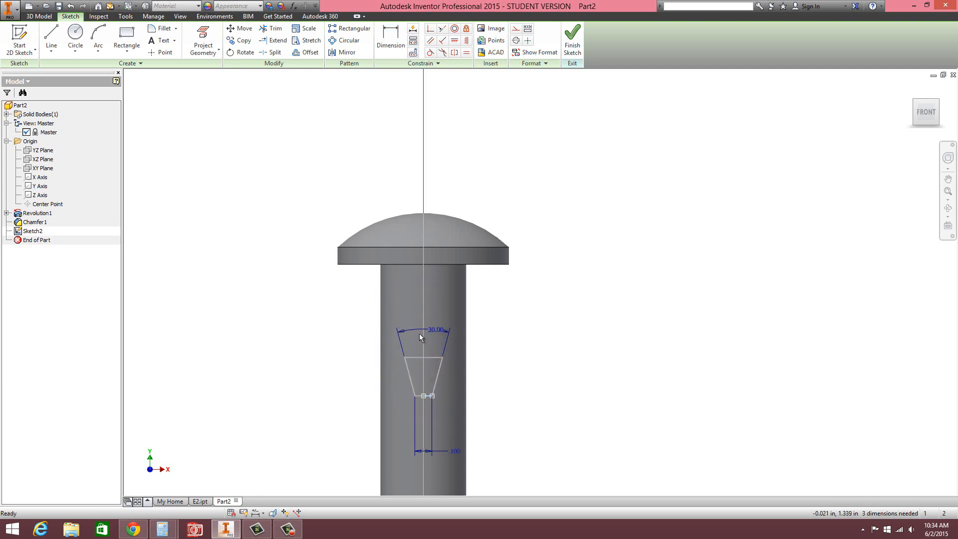
left_click_drag(432, 357, 449, 139)
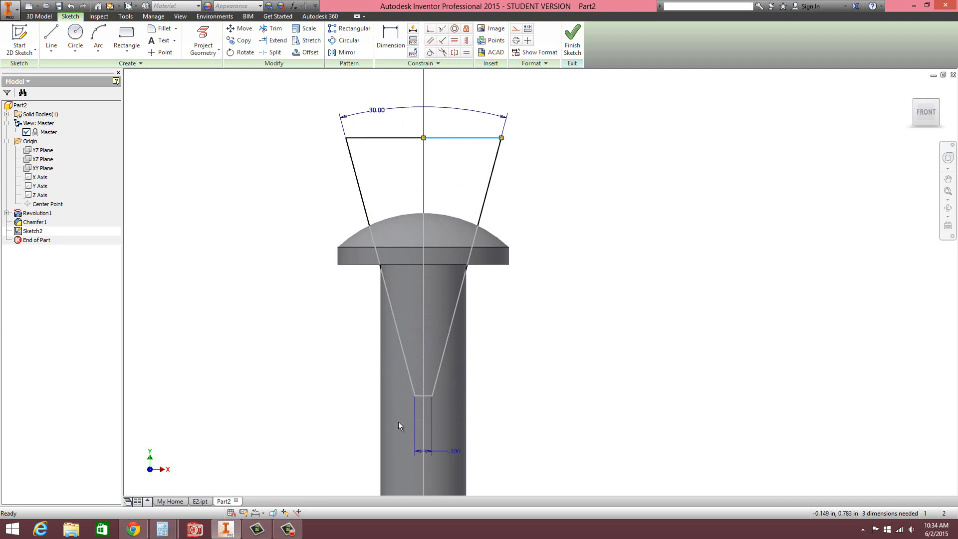
mouse_move(428, 399)
left_mouse_down()
mouse_move(441, 265)
mouse_move(433, 232)
left_mouse_up()
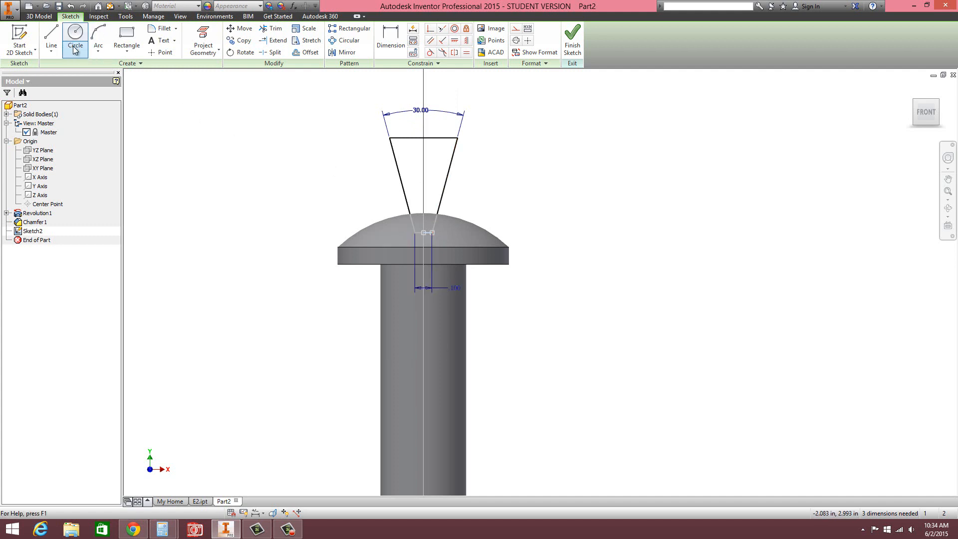
left_click(391, 39)
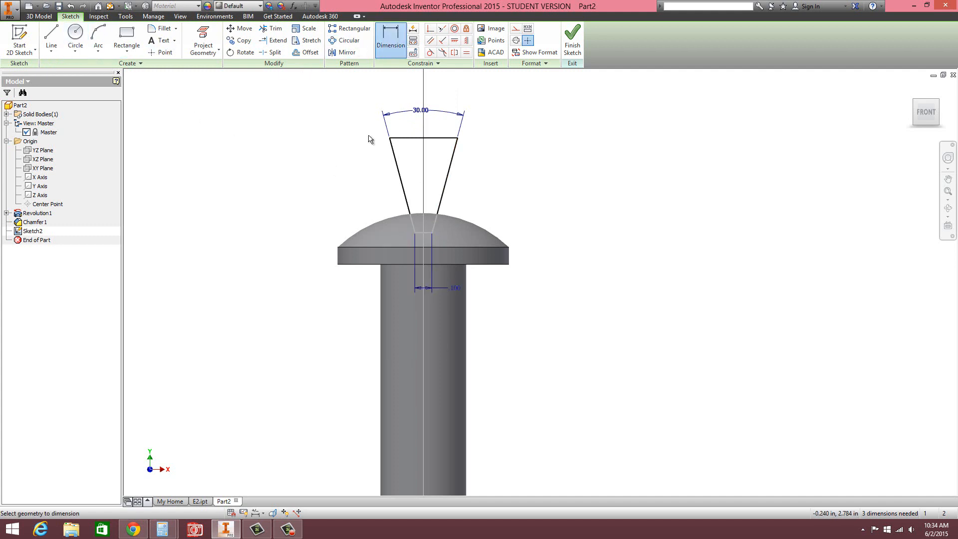
left_click(419, 232)
left_click(363, 265)
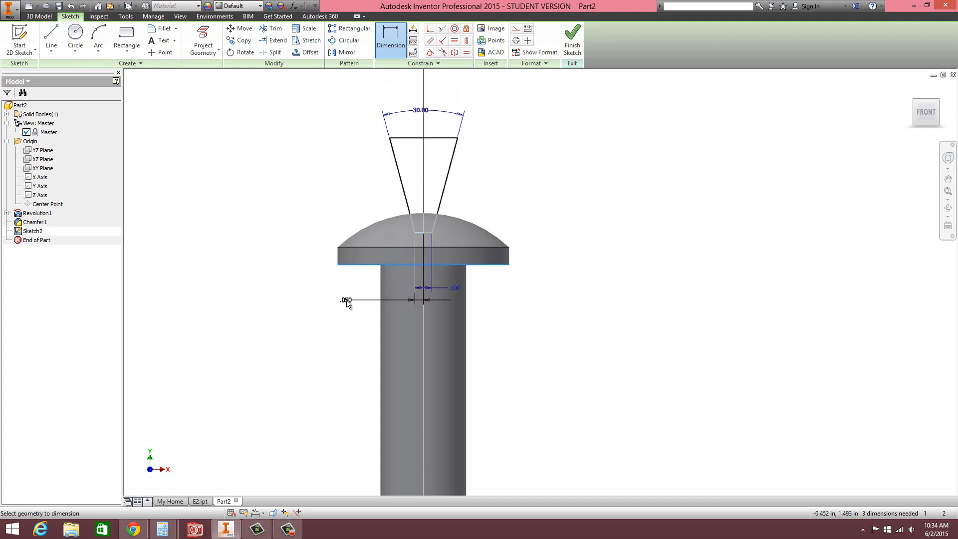
key("Escape")
Step: Dimension the vertical distance from the head's underside to the trapezoid's bottom edge and set it to 0.15 in
left_click(390, 44)
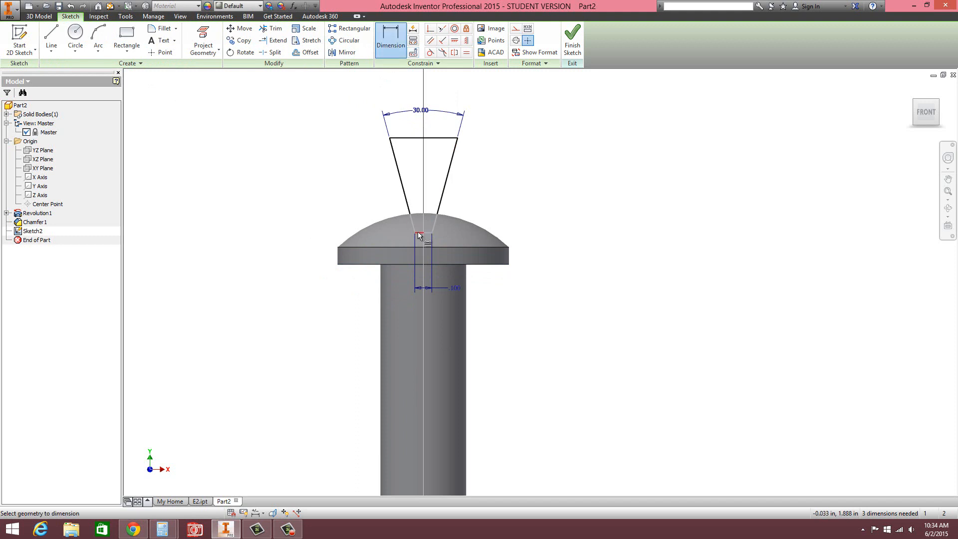
left_click(376, 265)
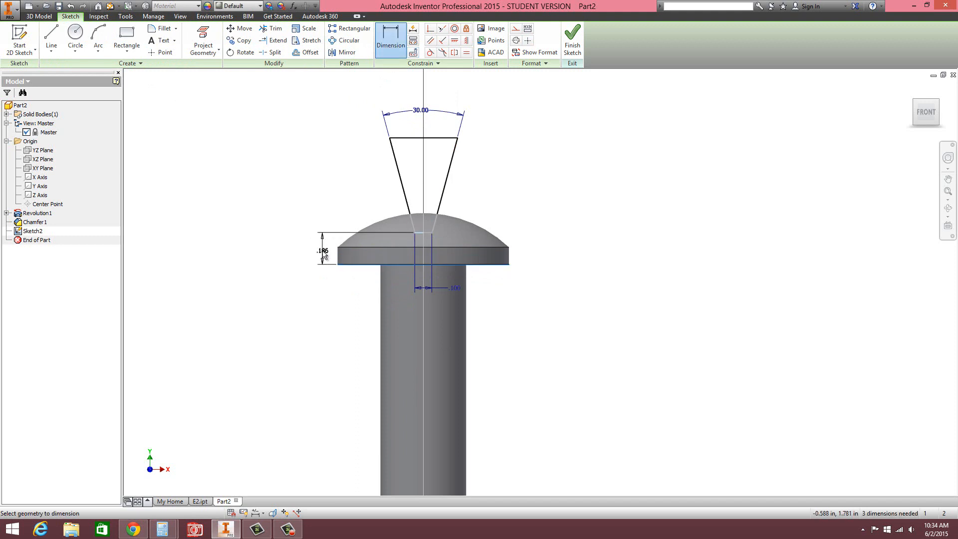
left_click(320, 253)
type(".")
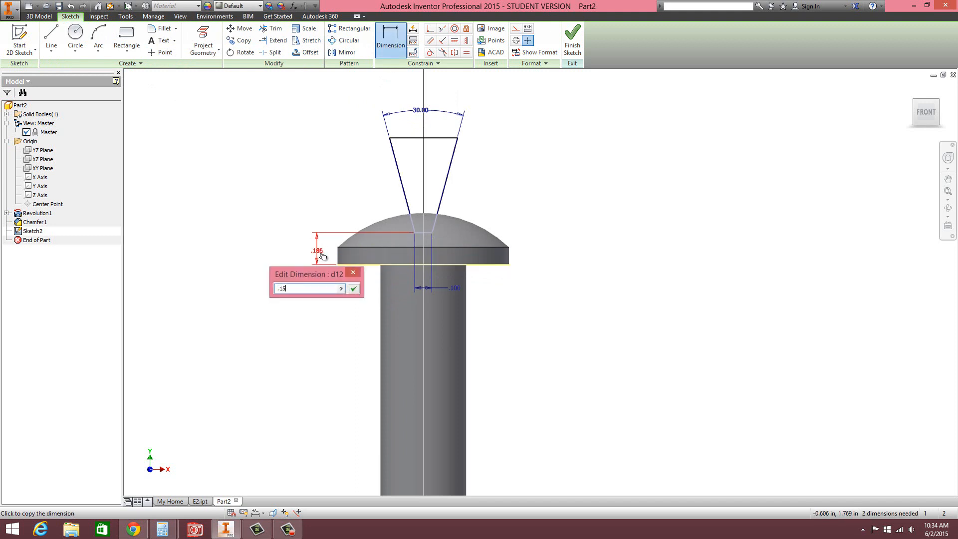
type("15")
key("Return")
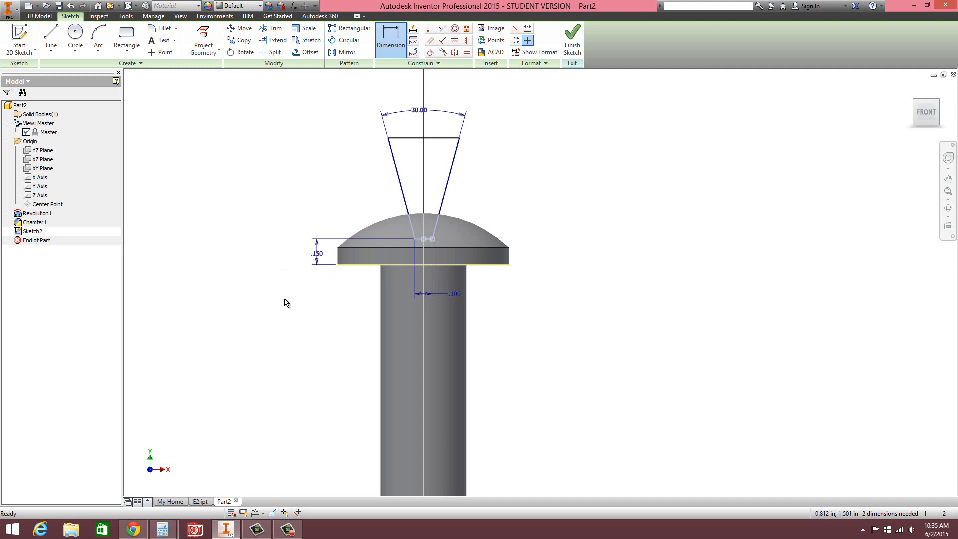
Step: Lower the trapezoid's top edge so it sits just above the crown of the domed screw head
key("Escape")
left_click_drag(445, 140, 442, 204)
scroll(431, 214, "up", 5)
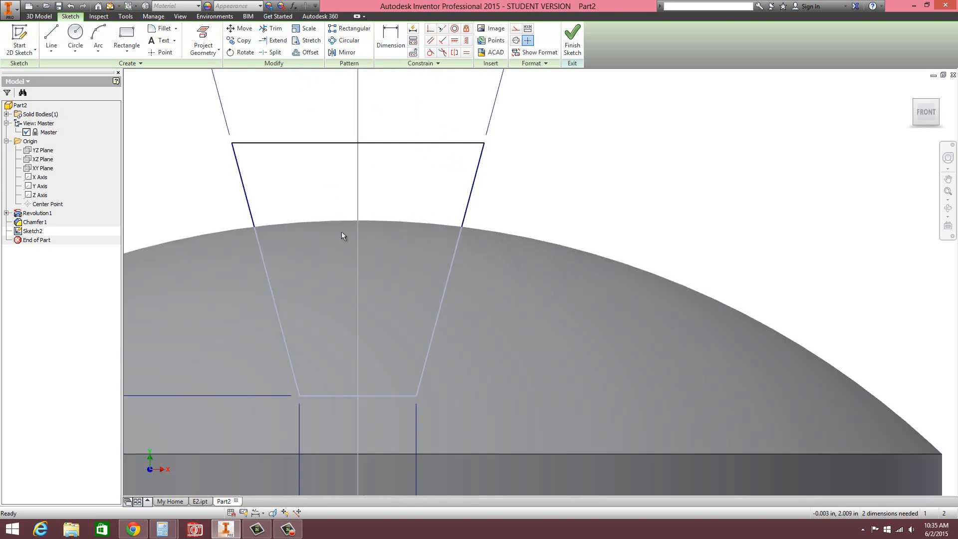
scroll(387, 223, "down", 5)
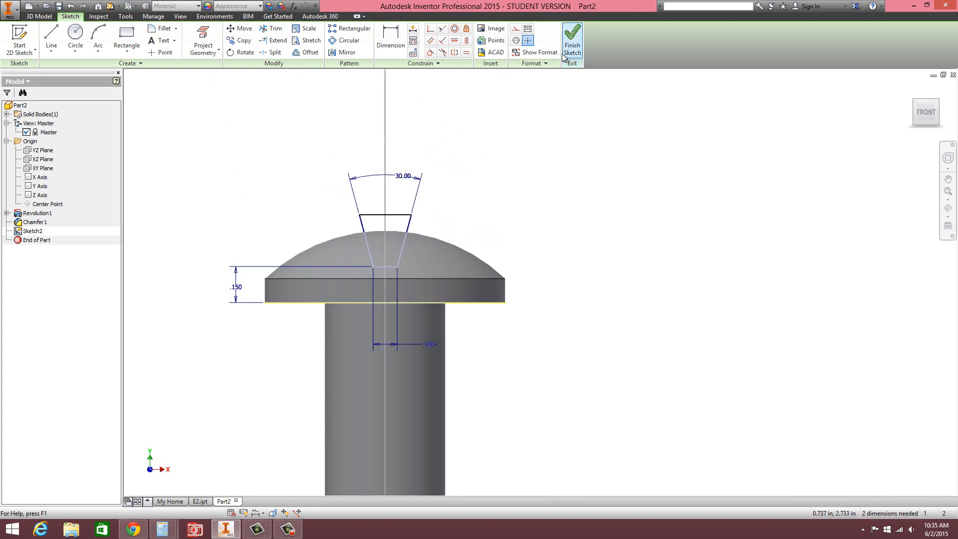
Step: Cut the slot by extruding the trapezoid profile as a symmetric cut with the extents set to All
left_click(39, 16)
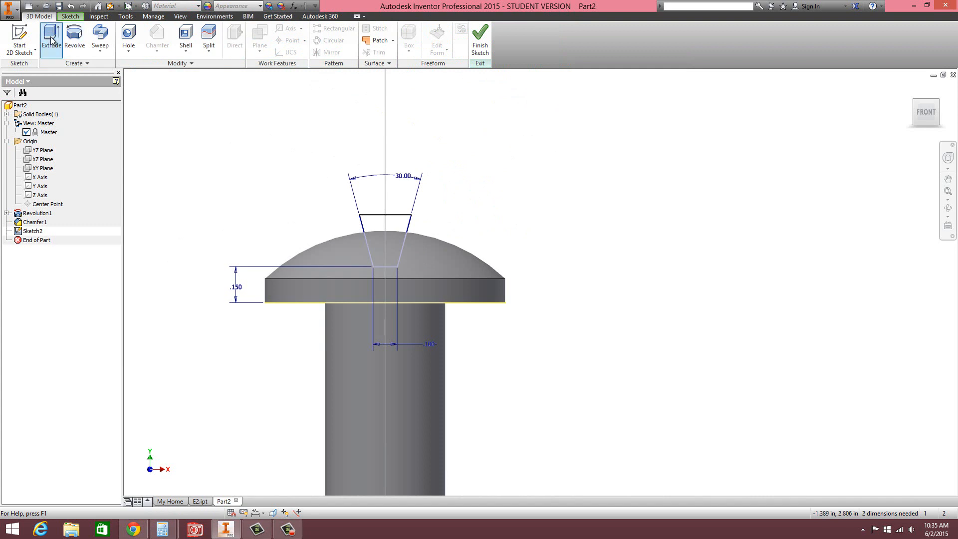
left_click(52, 40)
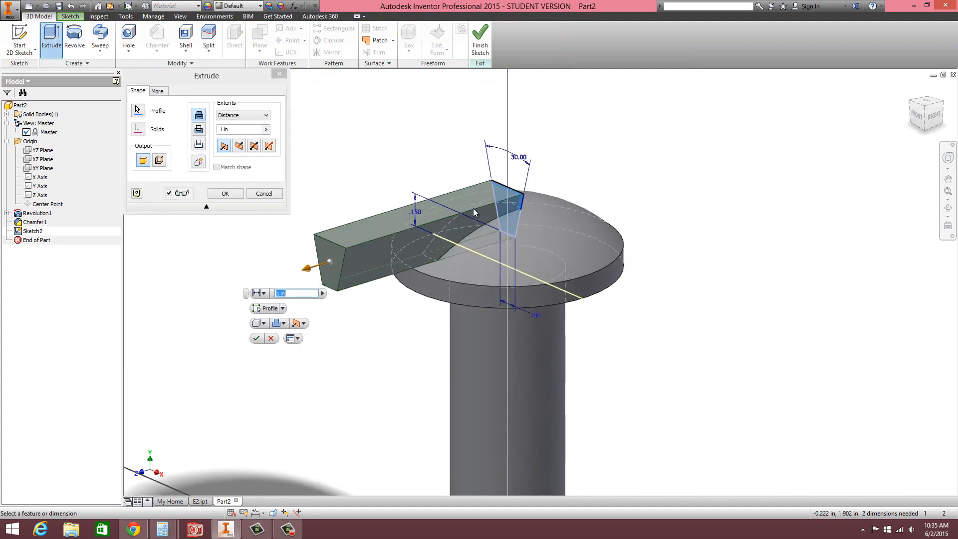
left_click(199, 130)
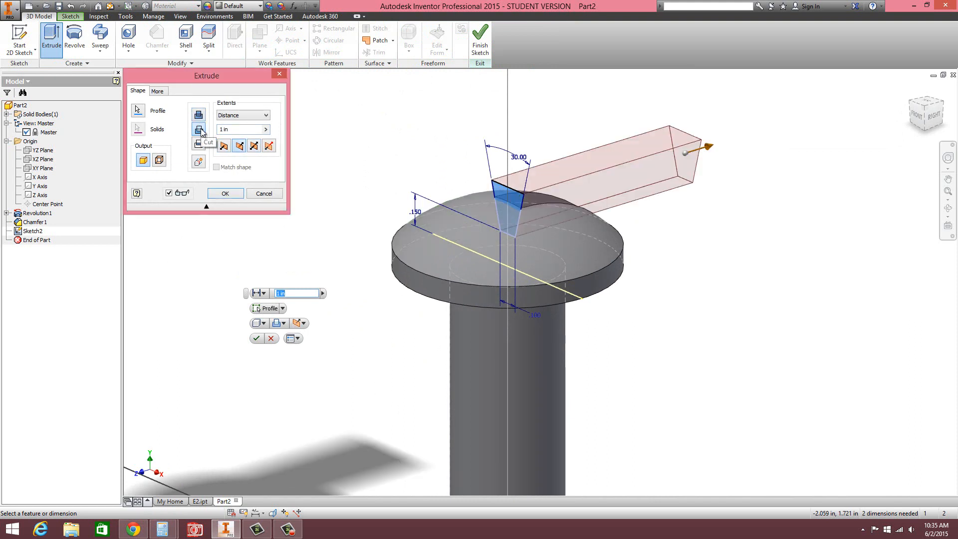
left_click(254, 146)
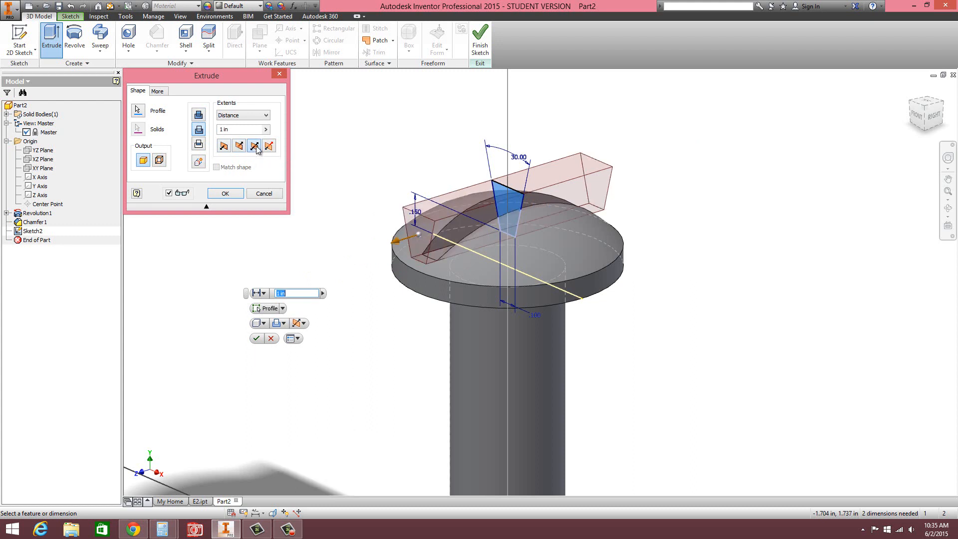
left_click(256, 116)
left_click(227, 150)
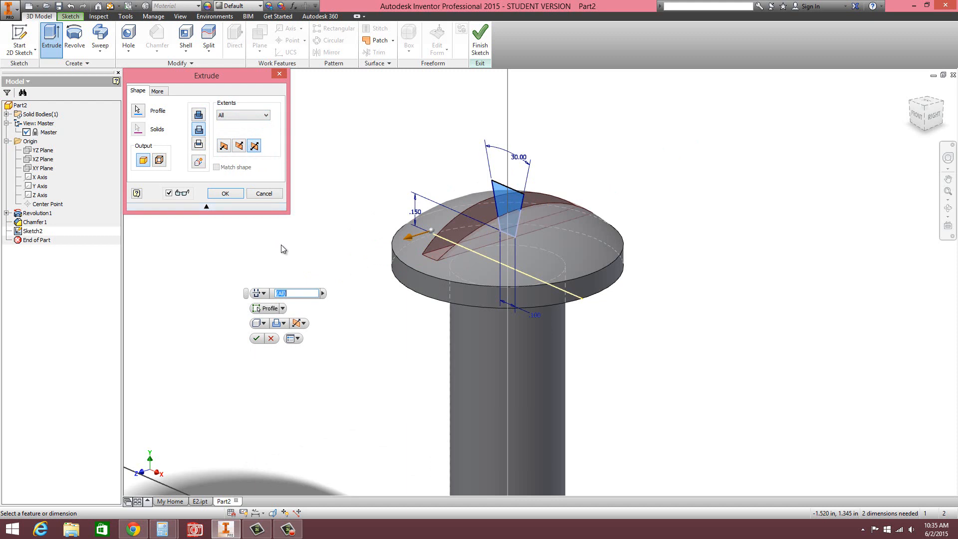
left_click(225, 193)
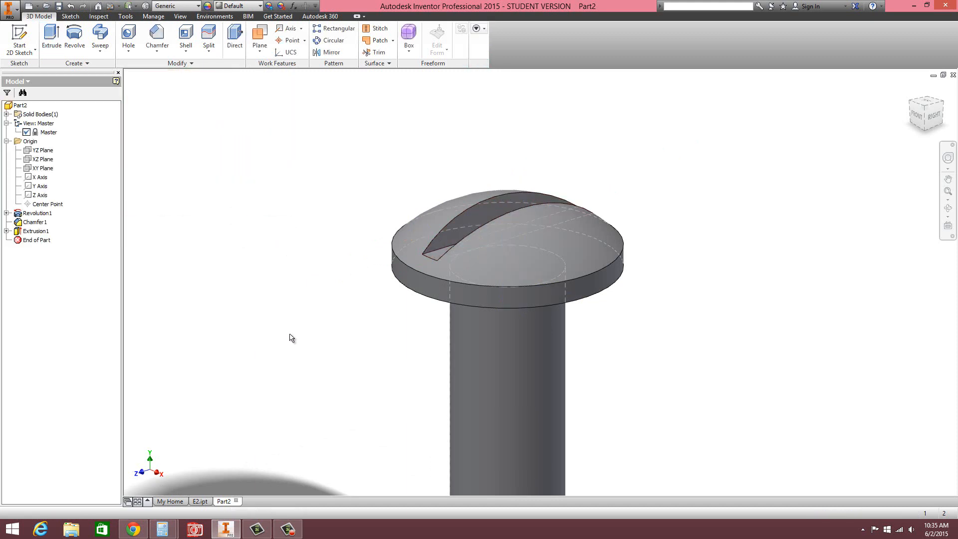
Step: Change the screw's visual style to Shaded with Edges and view the whole model
scroll(361, 359, "up", 5)
scroll(429, 429, "down", 3)
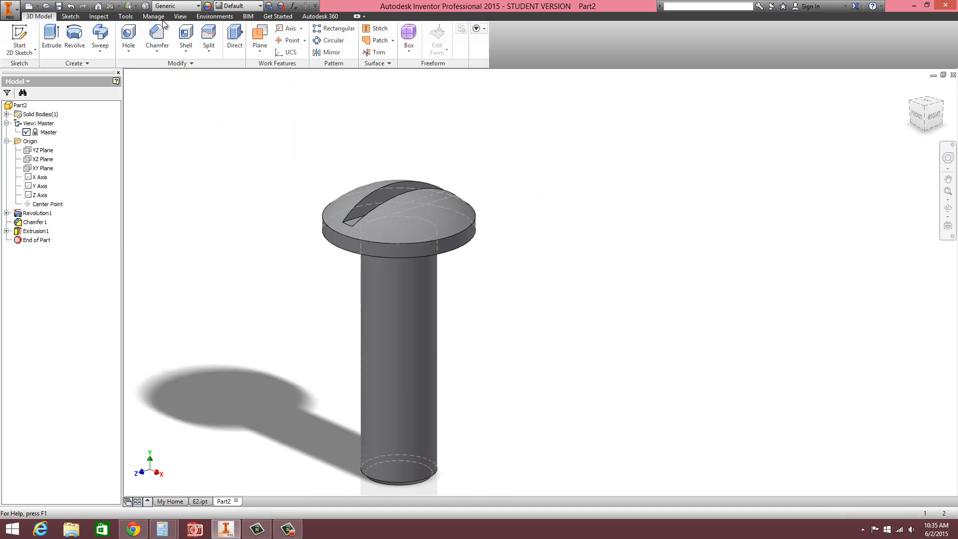
left_click(179, 16)
left_click(113, 48)
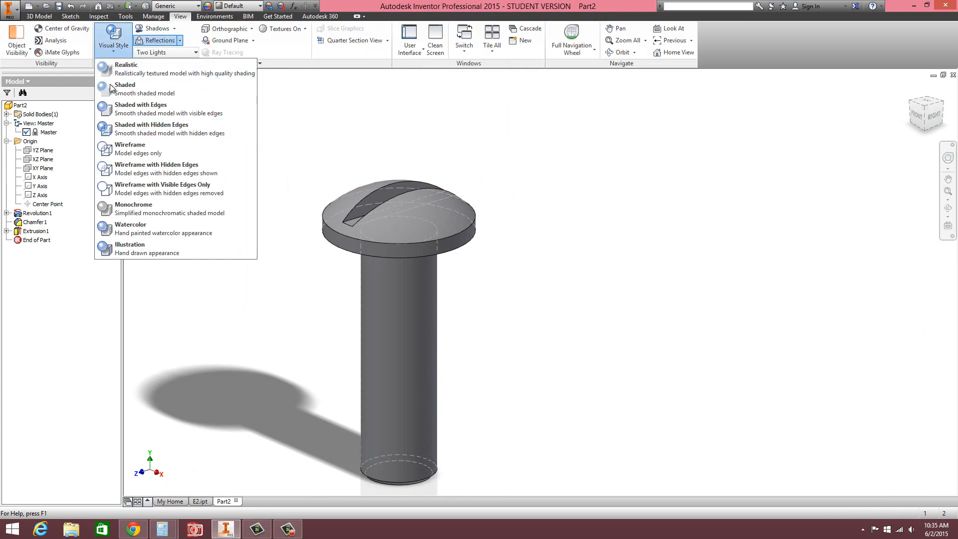
left_click(116, 114)
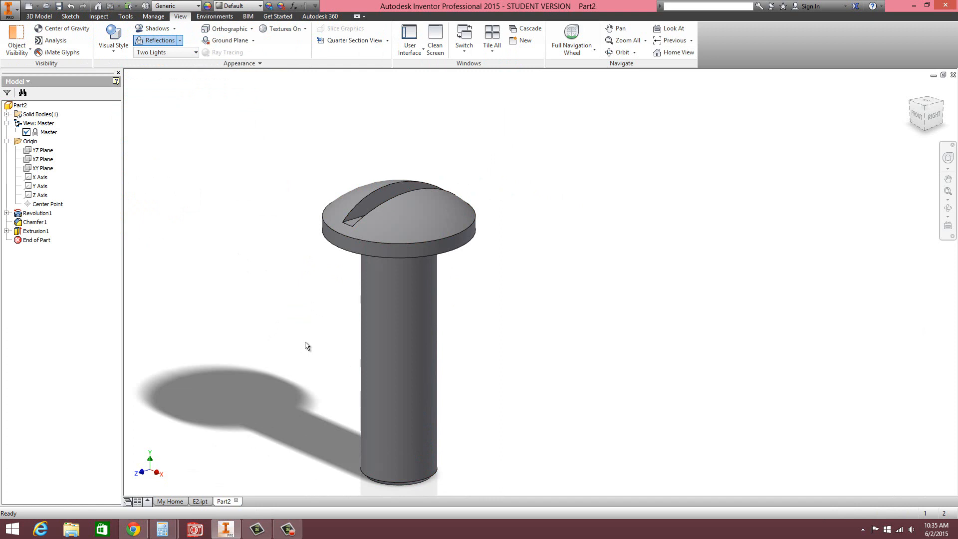
scroll(323, 342, "up", 3)
mouse_move(325, 342)
middle_mouse_down("shift")
mouse_move(381, 304)
mouse_move(338, 342)
middle_mouse_up("shift")
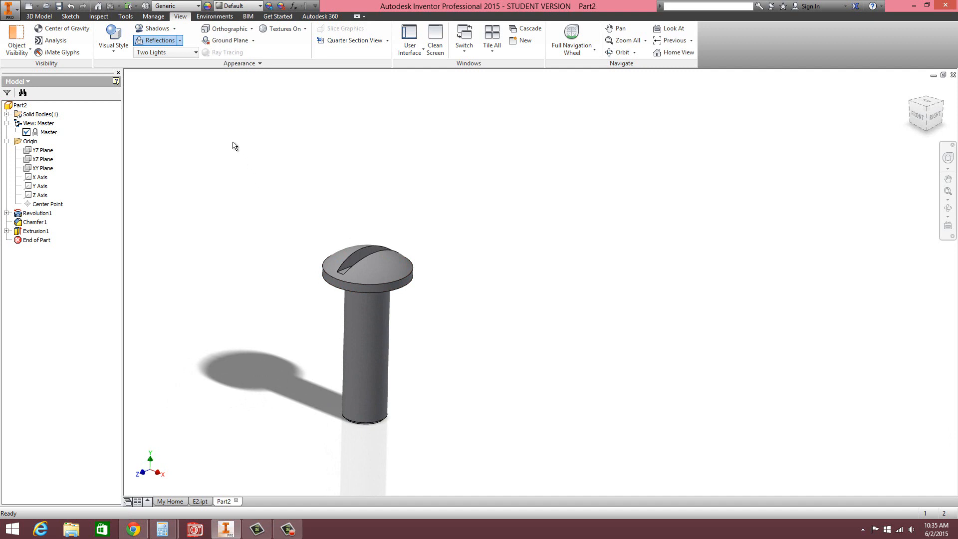
Step: Switch to the Inventor Basics manual in Chrome and examine the Quiz 1 drawing
left_click(133, 529)
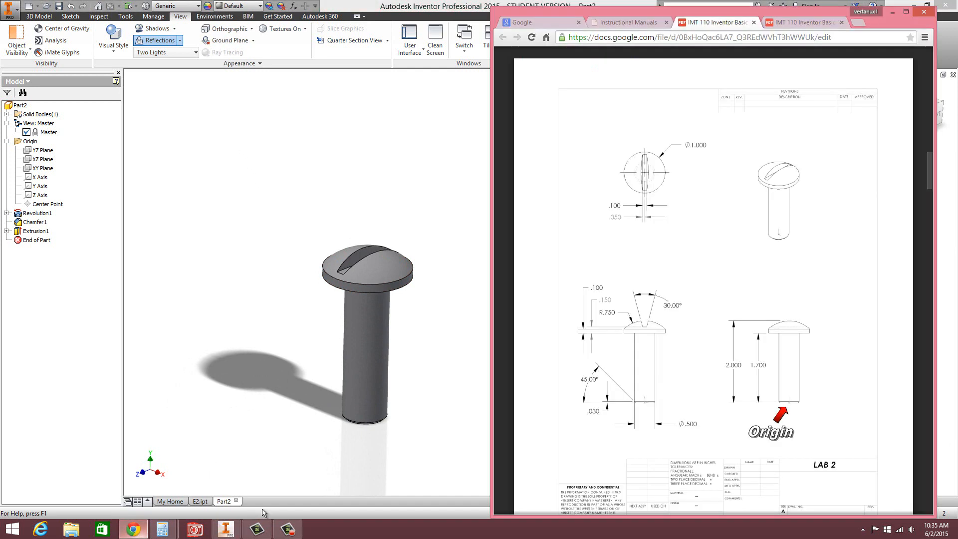
scroll(817, 251, "down", 5)
scroll(817, 252, "down", 1)
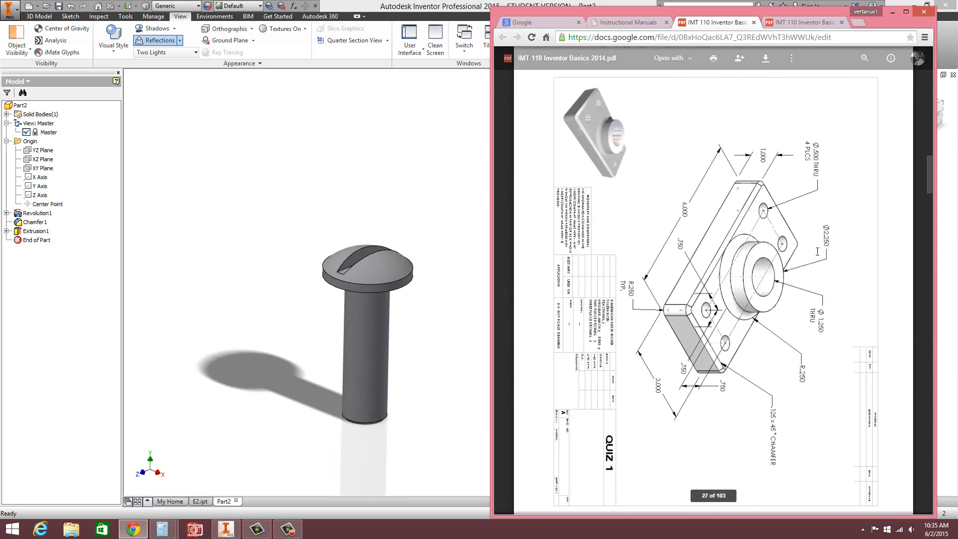
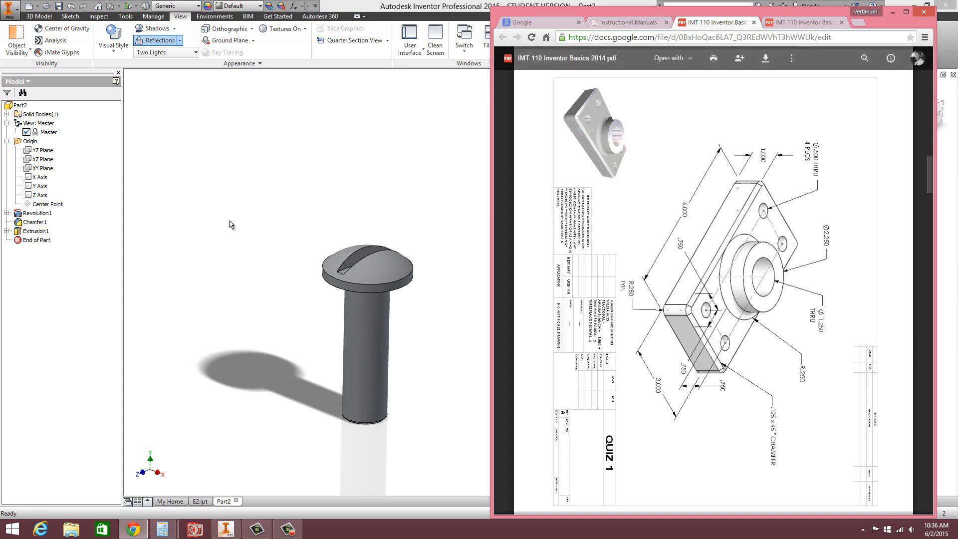
Step: Return to Inventor, create a new part and start a 2D sketch on its XZ plane
left_click(93, 112)
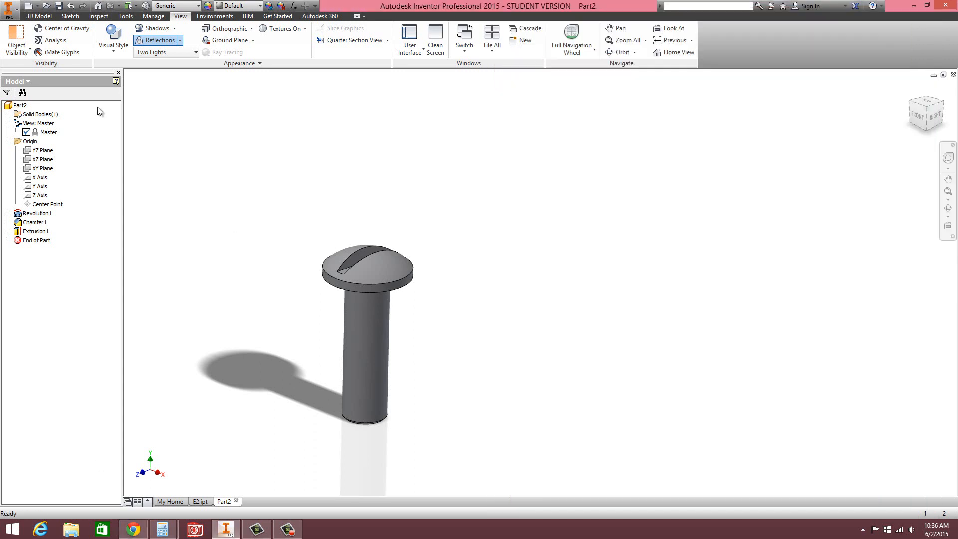
left_click(28, 5)
left_click(493, 189)
double_click(493, 188)
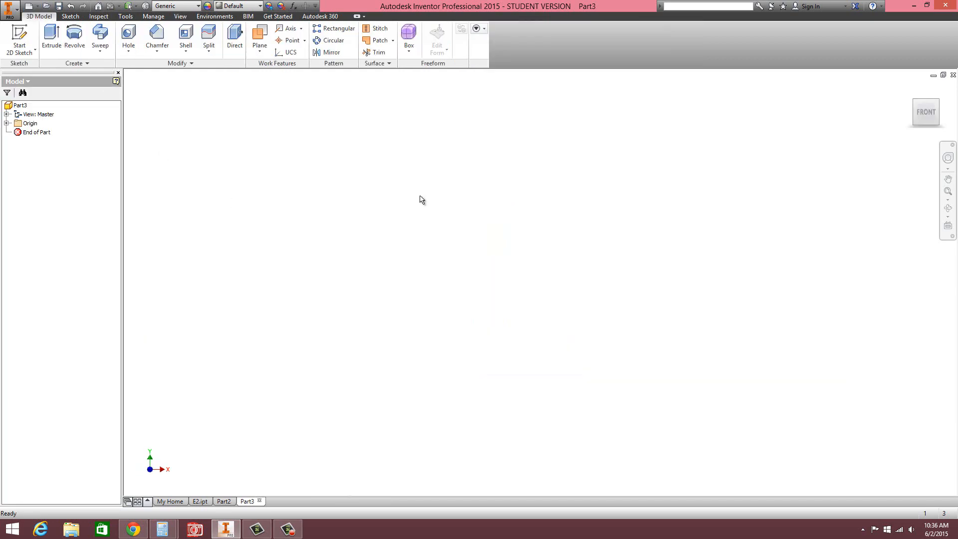
left_click(6, 123)
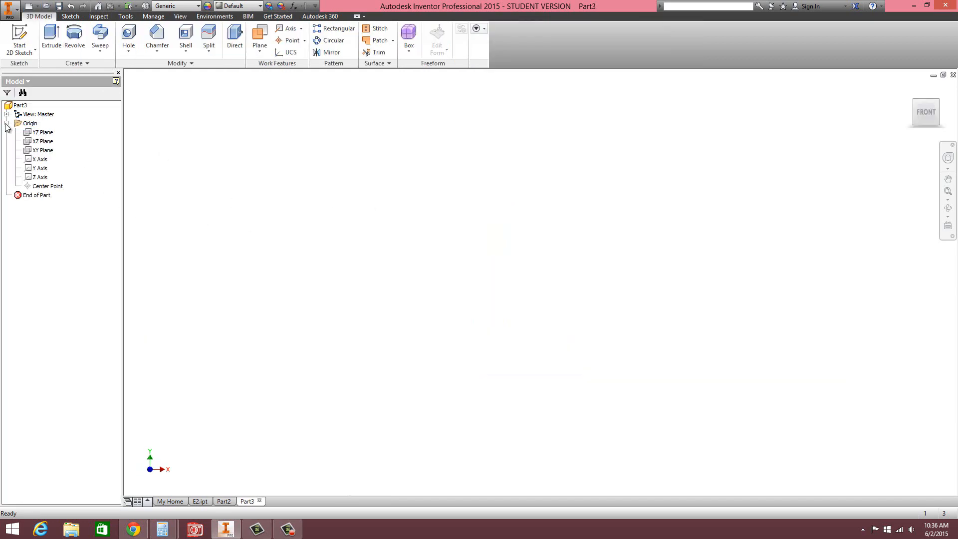
left_click(42, 141)
left_click(19, 39)
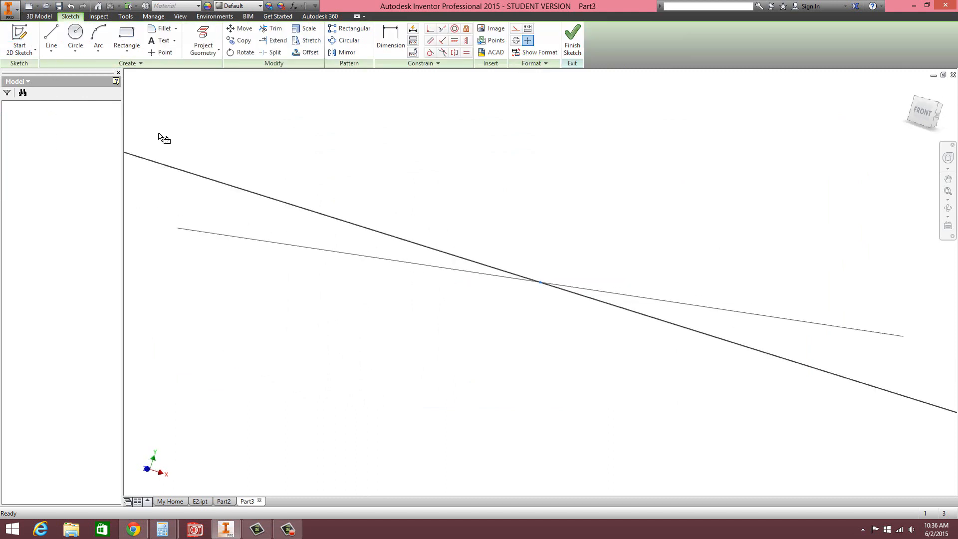
Step: Sketch a two-point center rectangle on the origin, 6 in wide and 3 in high
left_click(127, 51)
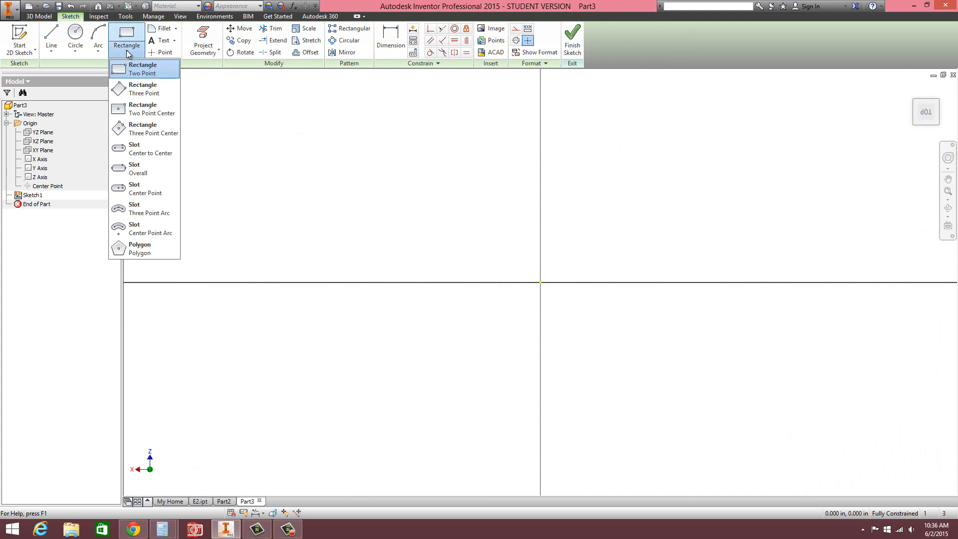
left_click(144, 108)
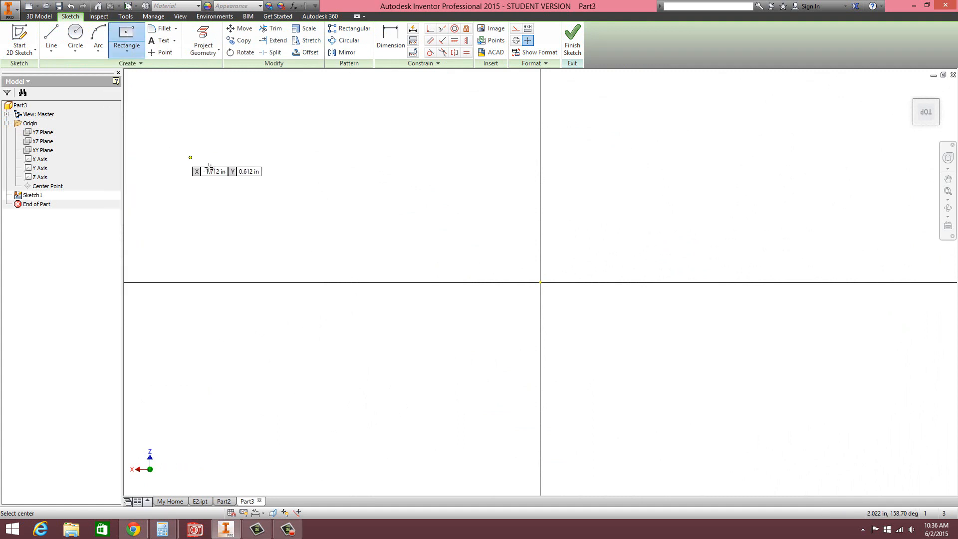
left_click(540, 282)
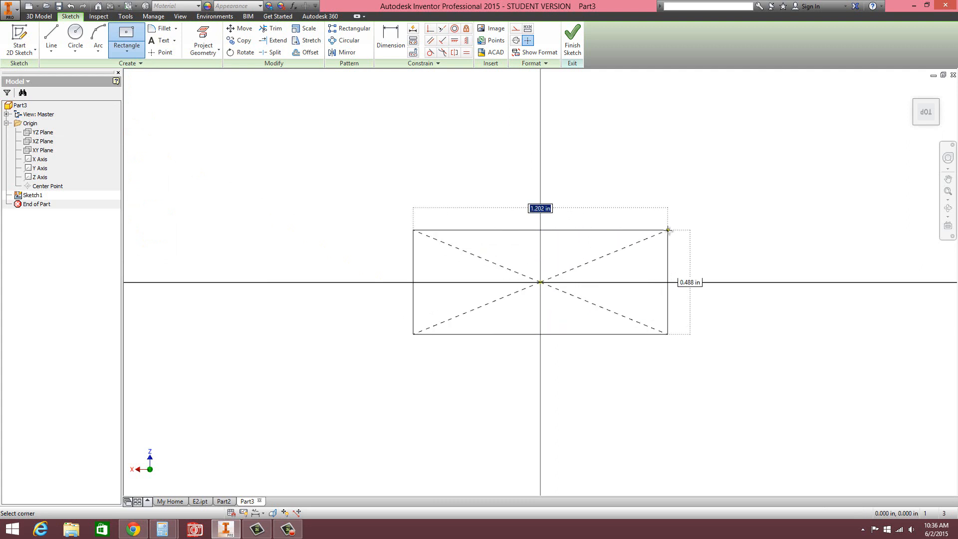
type("6")
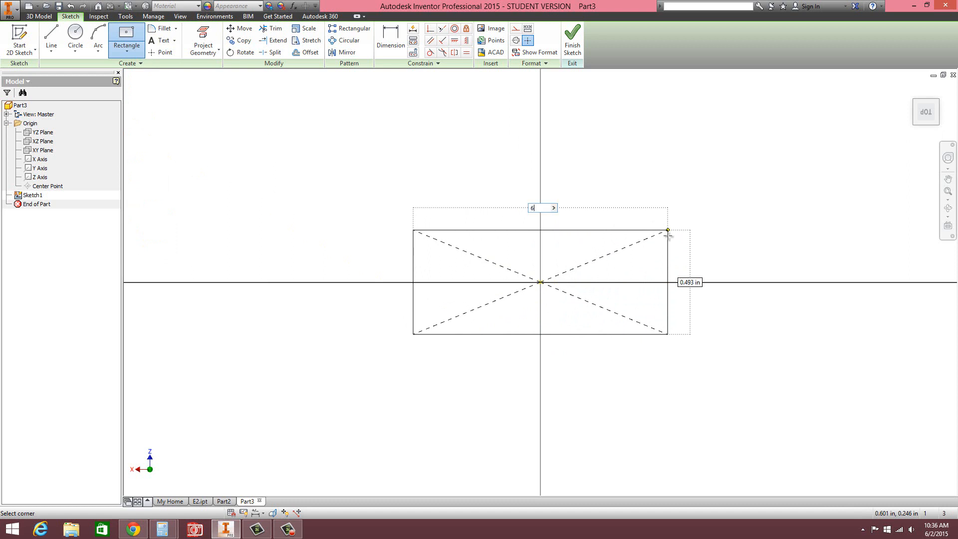
key("Tab")
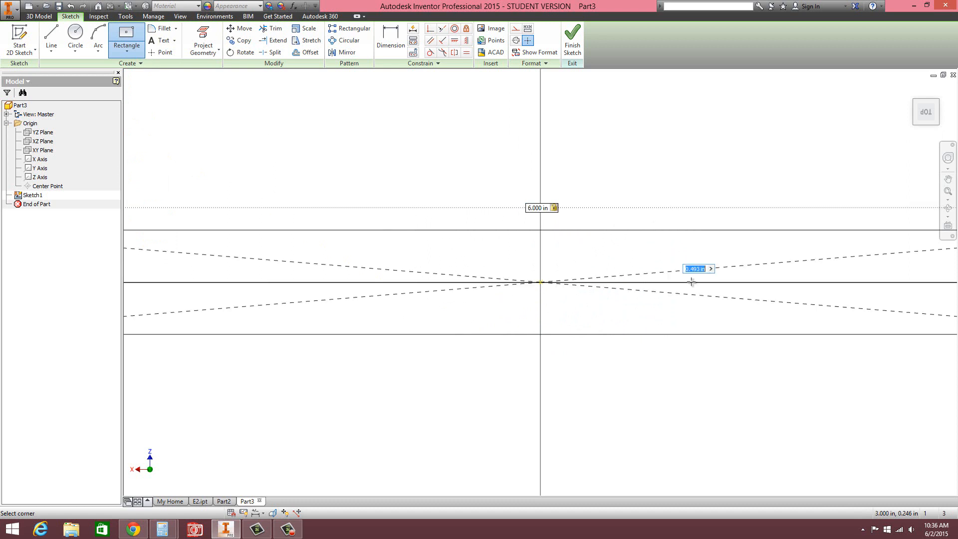
type("3")
key("Return")
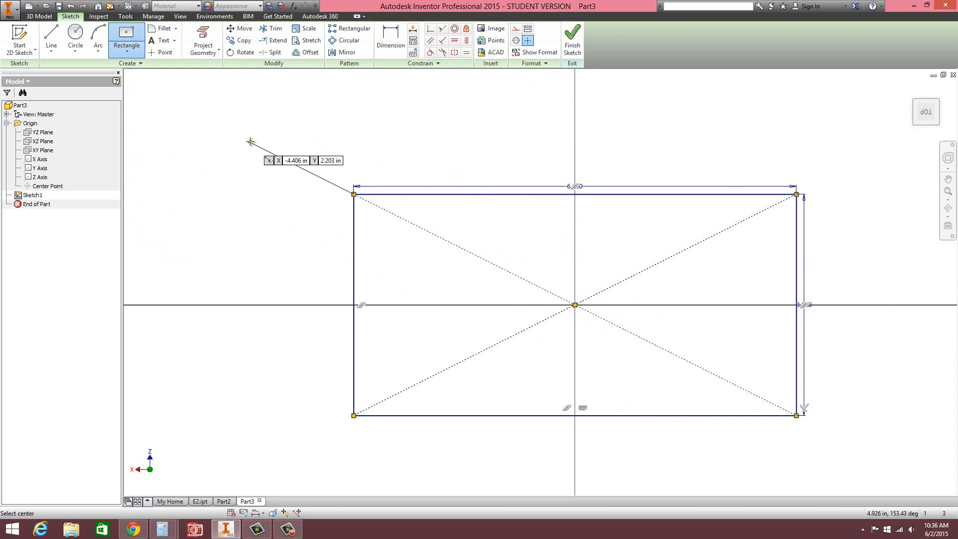
Step: Sketch a 0.5 in diameter circle inside the rectangle near its upper-left corner
left_click(77, 36)
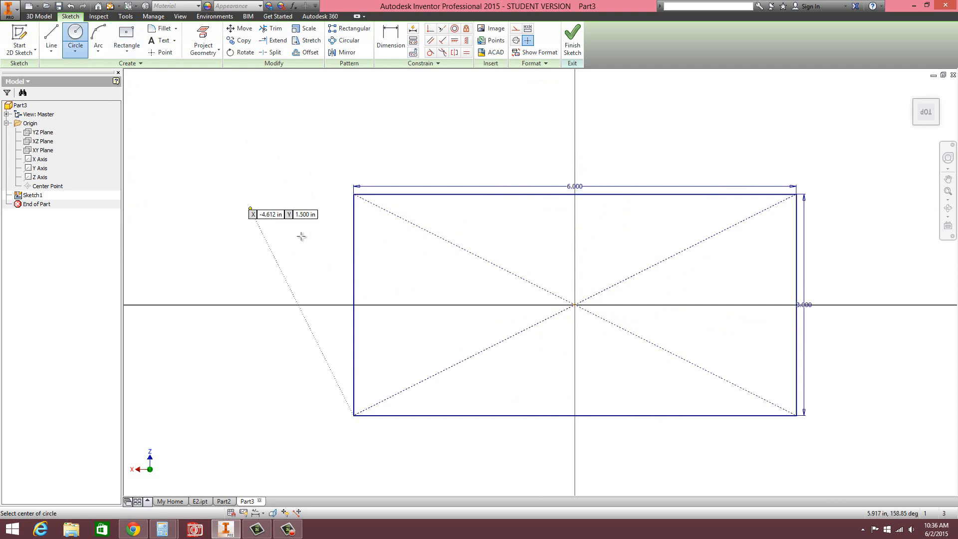
left_click(396, 239)
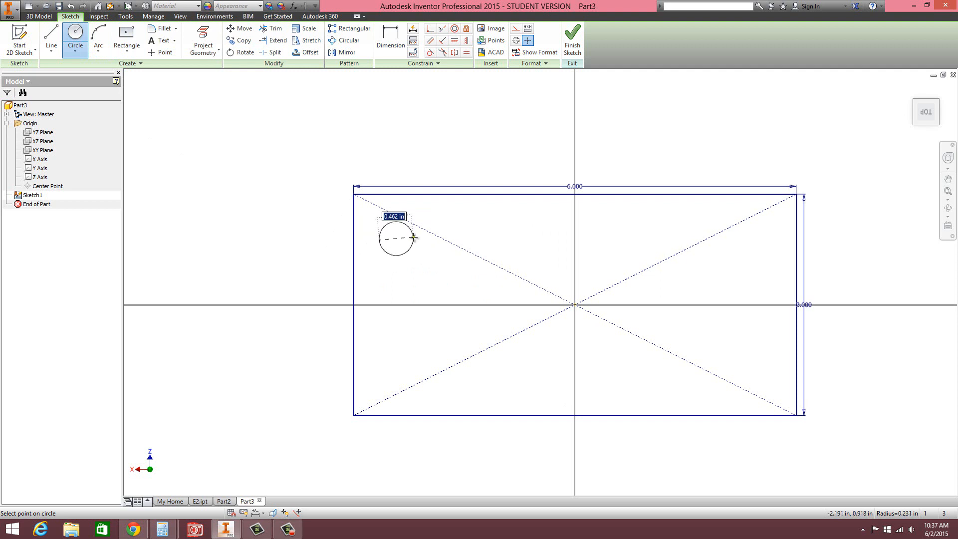
type(".5")
key("Return")
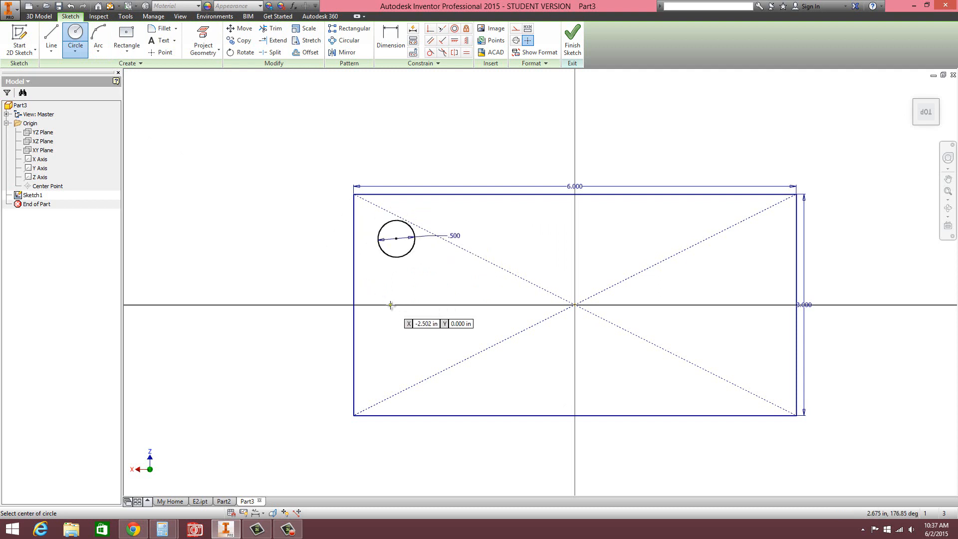
Step: Draw a vertical centerline from the origin up past the rectangle's top edge
left_click(52, 39)
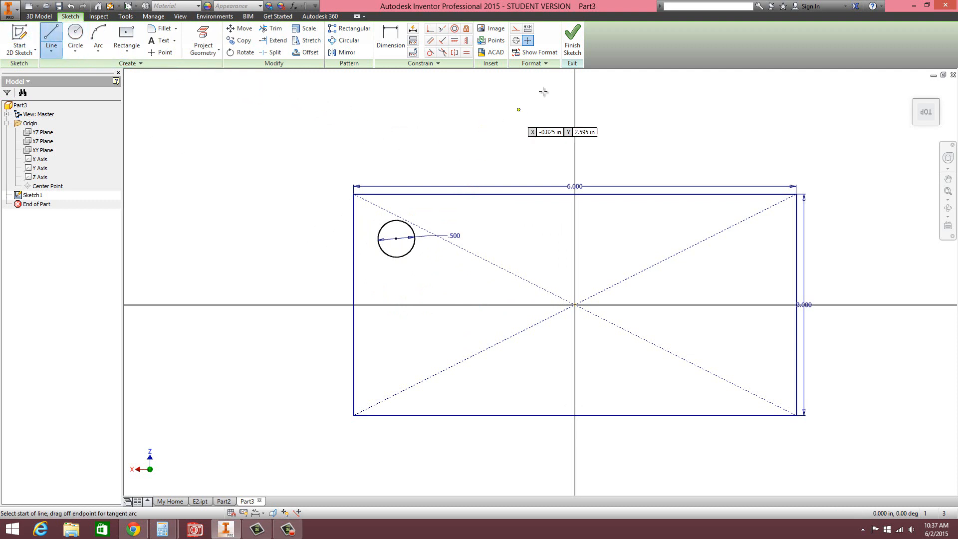
left_click(517, 41)
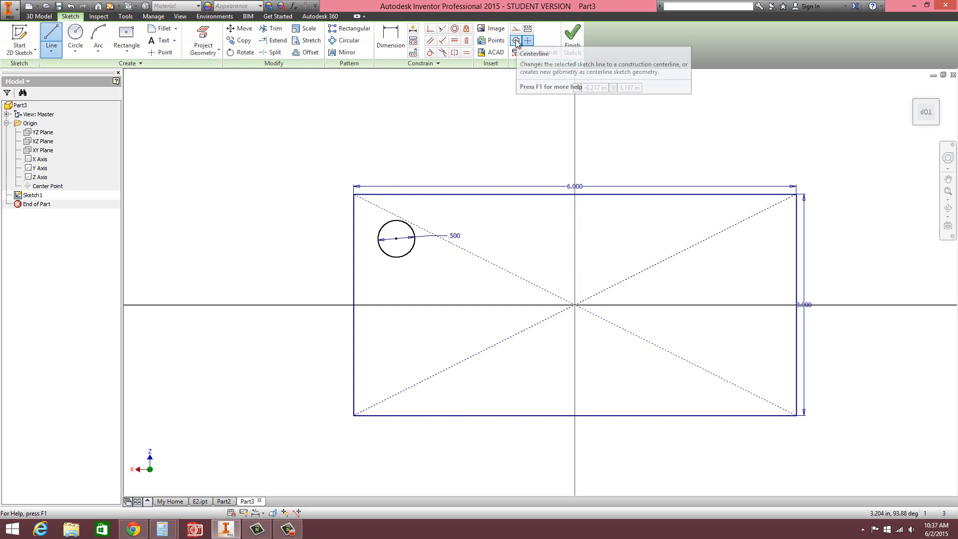
left_click(574, 304)
left_click(575, 124)
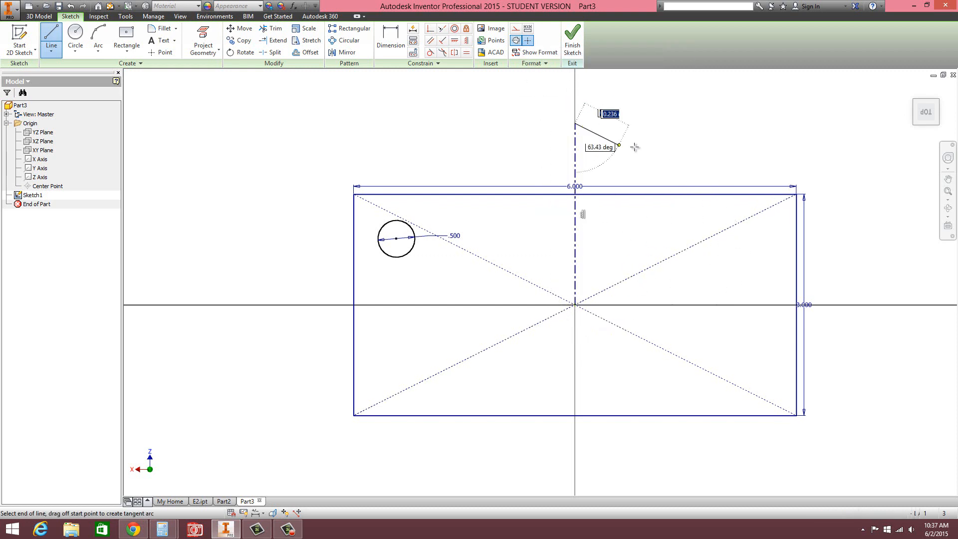
right_click(648, 160)
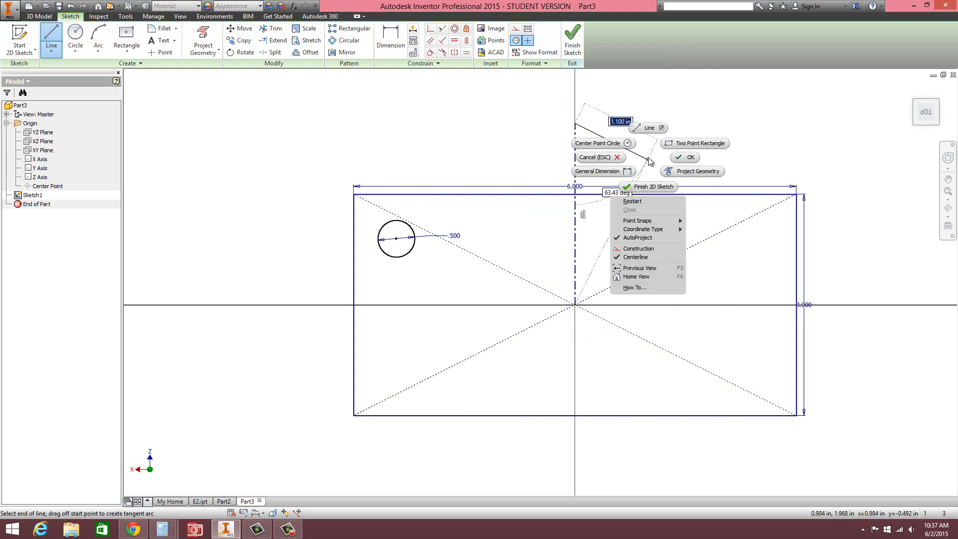
left_click(677, 165)
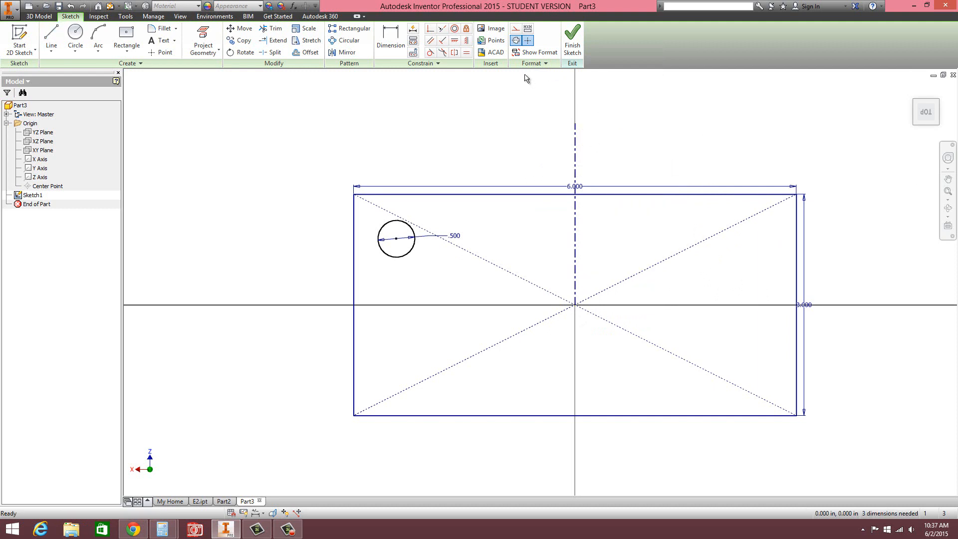
Step: Draw a horizontal centerline about 3.8 in long from the origin out past the rectangle's left edge
left_click(51, 37)
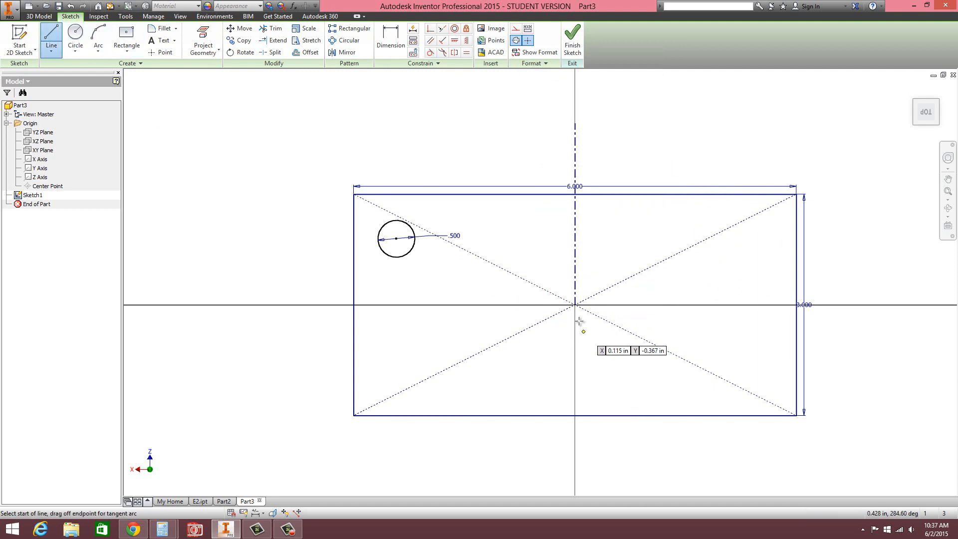
left_click(575, 305)
left_click(292, 305)
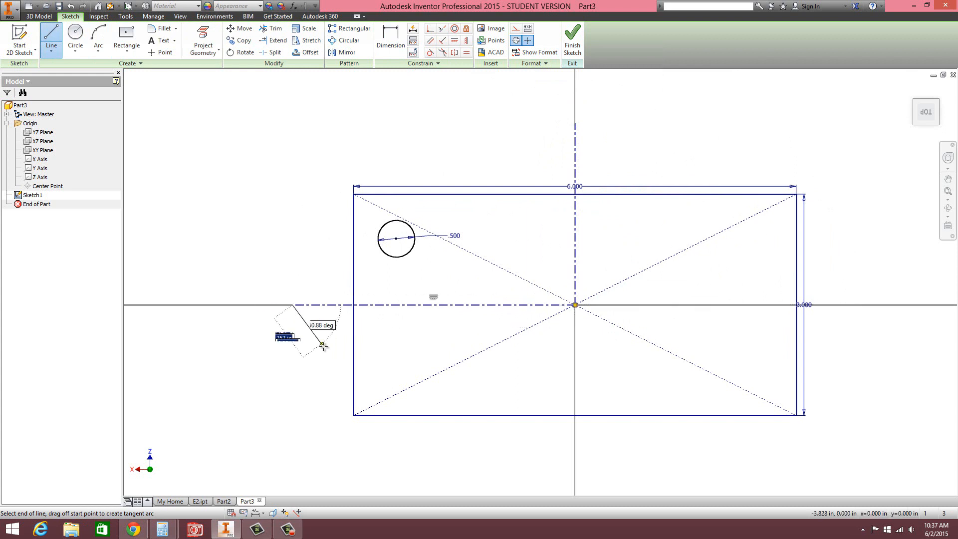
key("Escape")
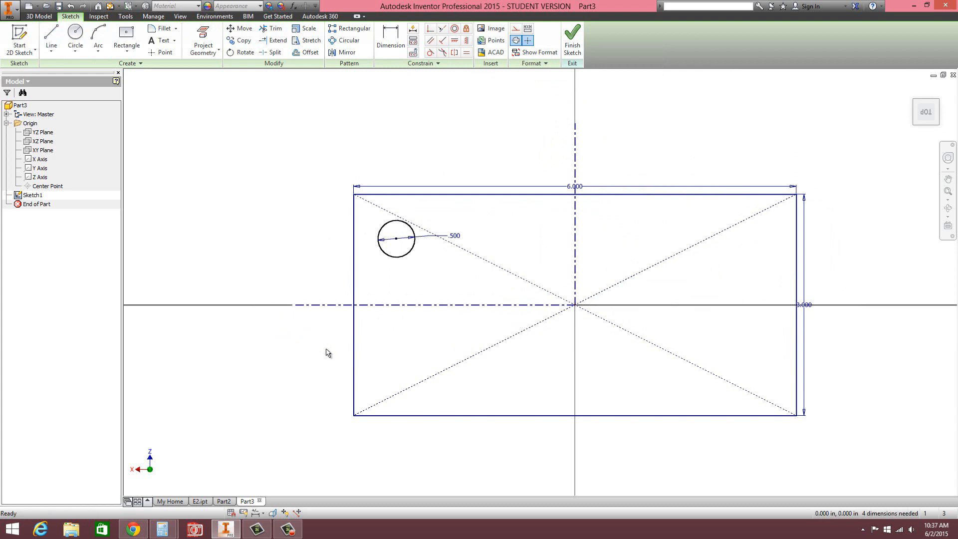
Step: Mirror the 0.5 in circle across the vertical centerline to the rectangle's upper-right corner area
left_click(342, 53)
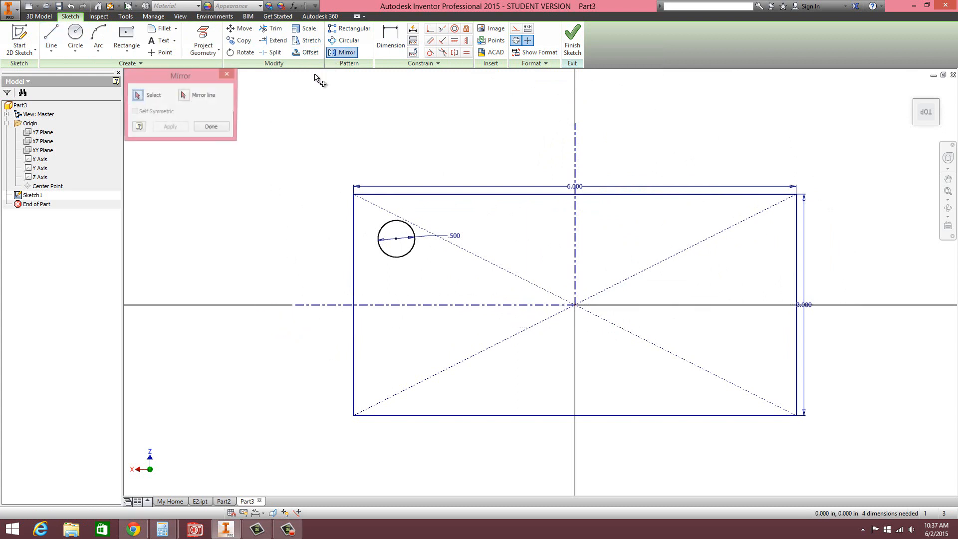
left_click(402, 258)
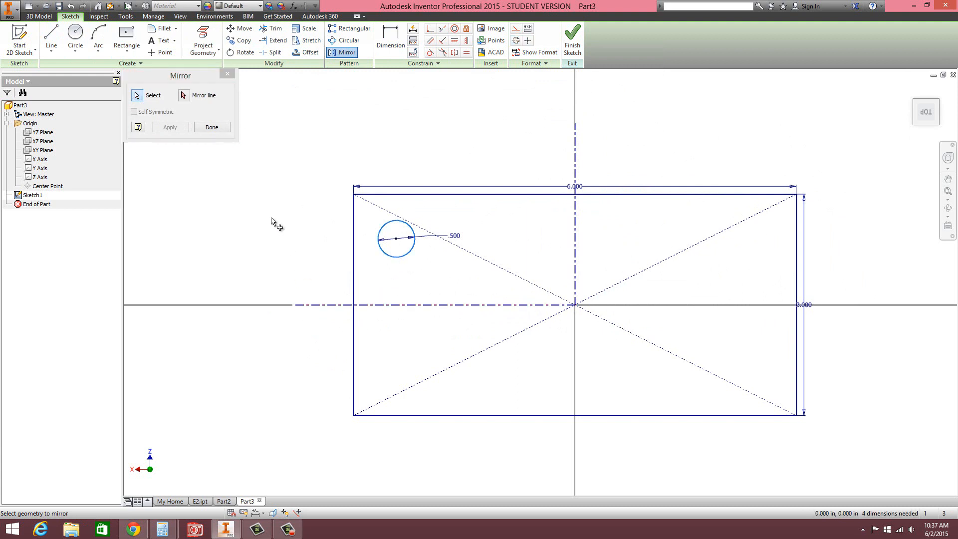
left_click(186, 98)
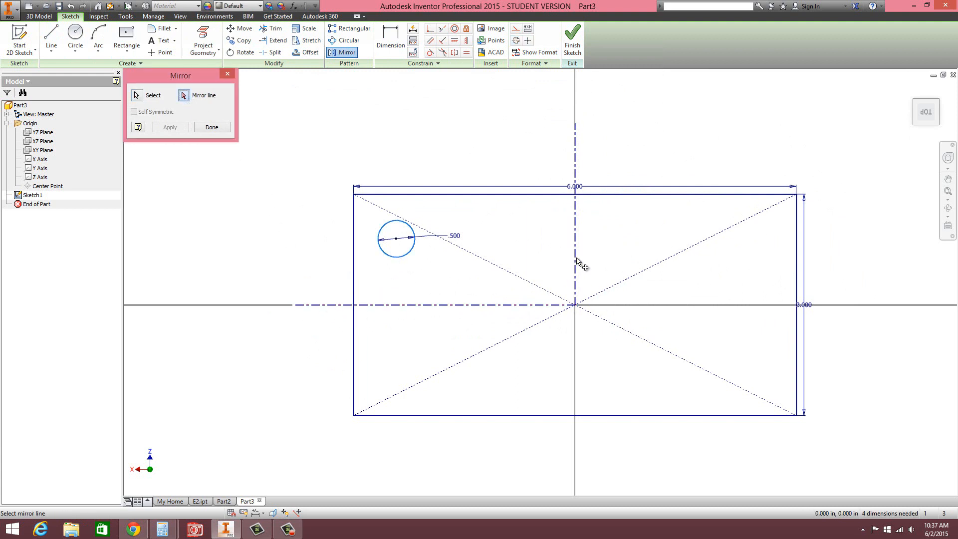
left_click(576, 231)
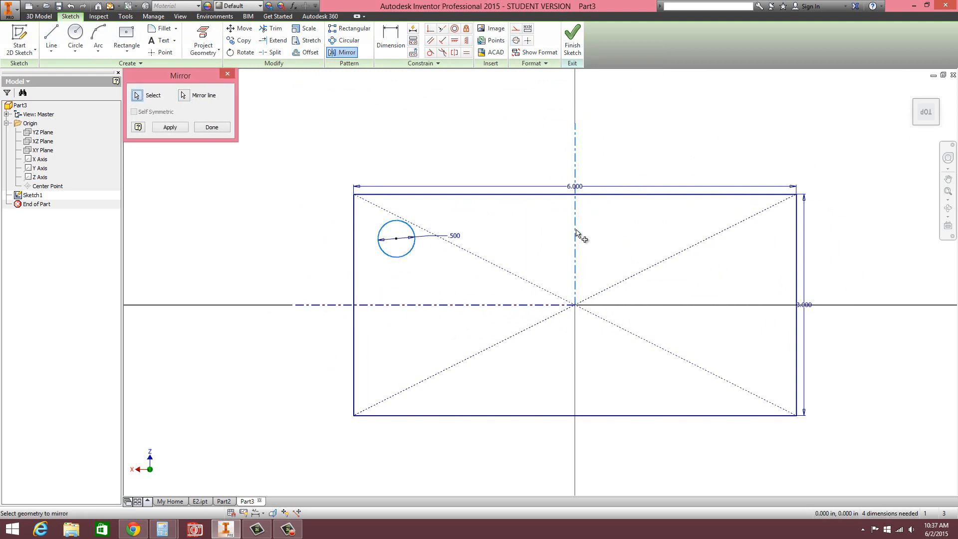
left_click(171, 128)
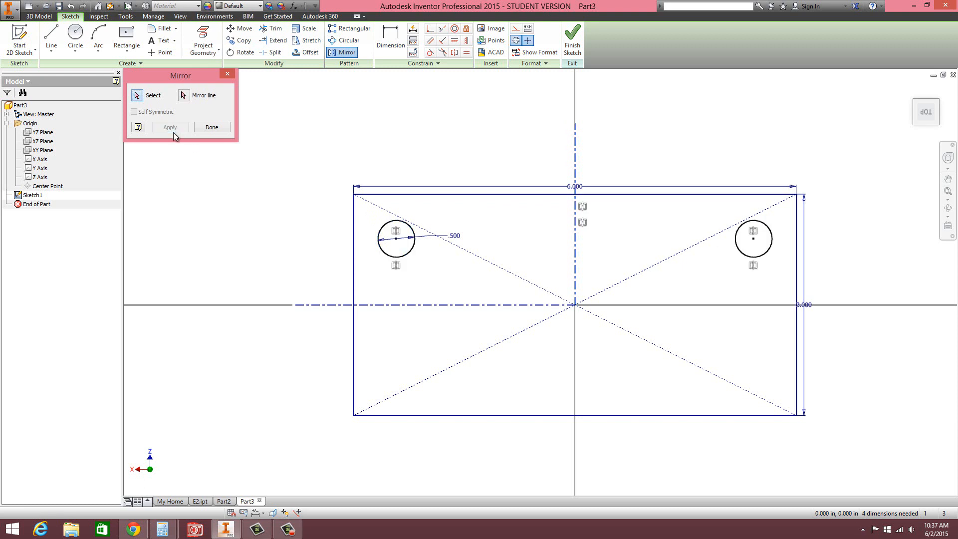
Step: Mirror both upper circles across the horizontal centerline to the lower half of the rectangle
left_click(397, 256)
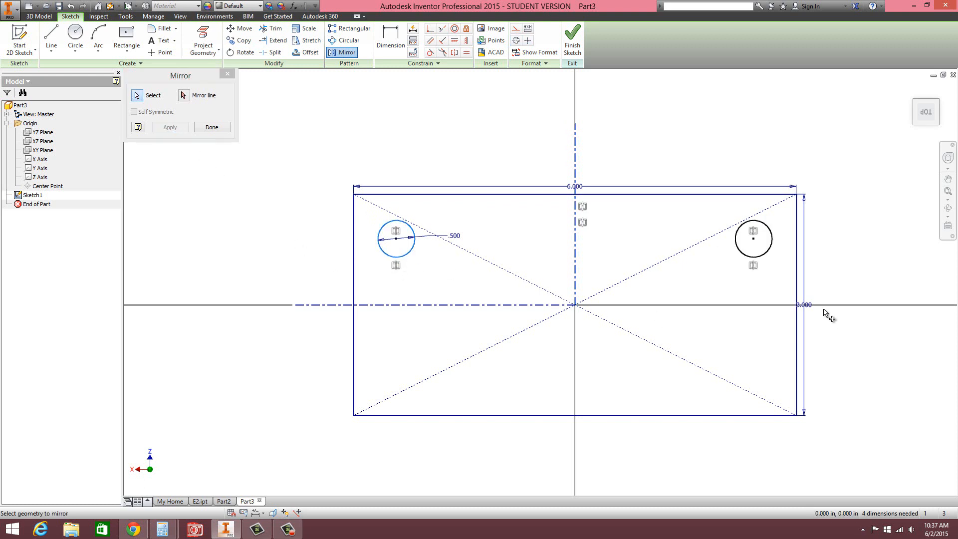
left_click(749, 258)
left_click(184, 95)
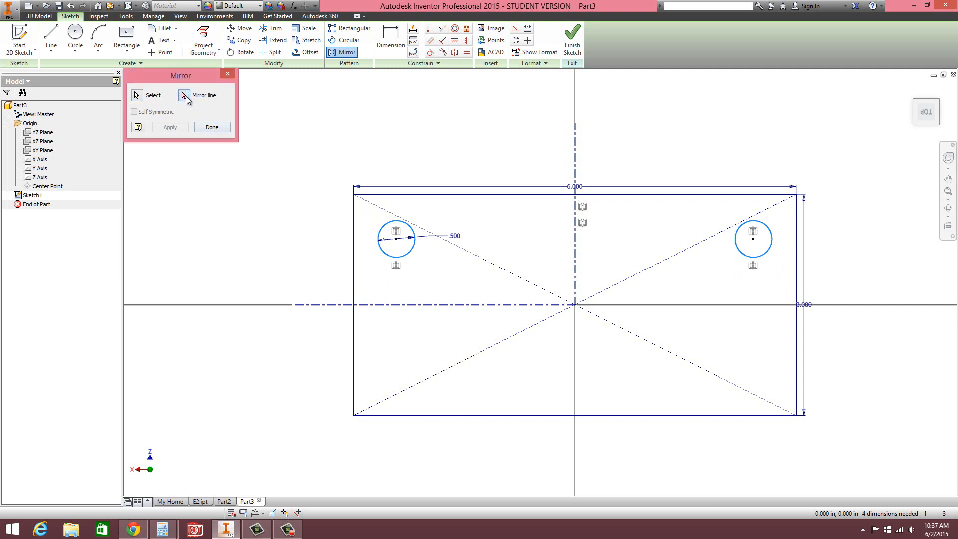
left_click(412, 304)
left_click(181, 127)
left_click(211, 128)
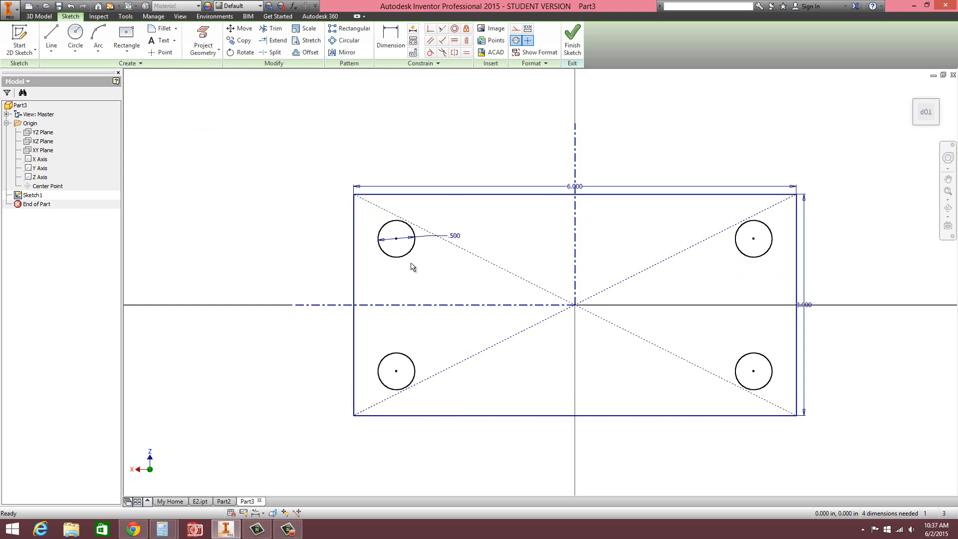
Step: Dimension the upper-left circle's center 0.75 in from the rectangle's top edge
left_click(382, 46)
left_click(396, 239)
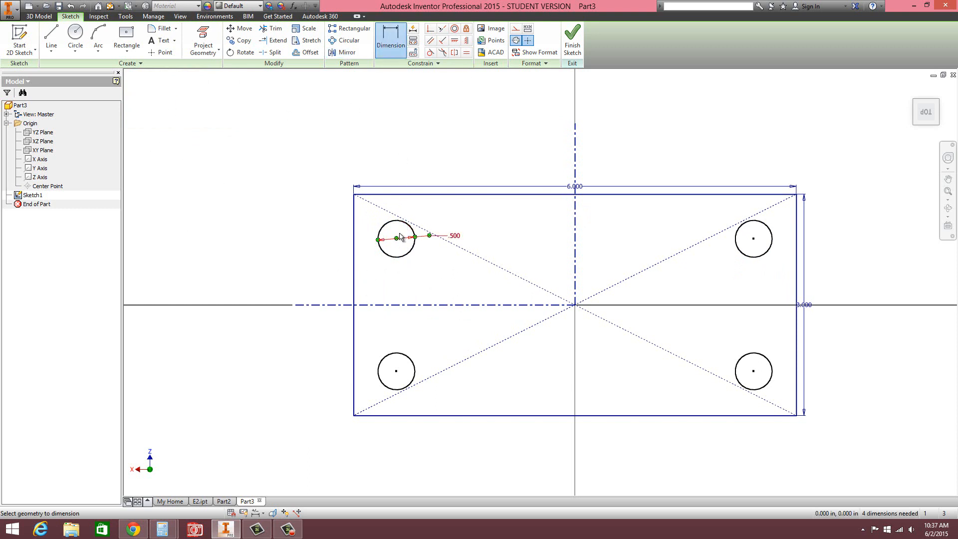
left_click(393, 195)
left_click(321, 218)
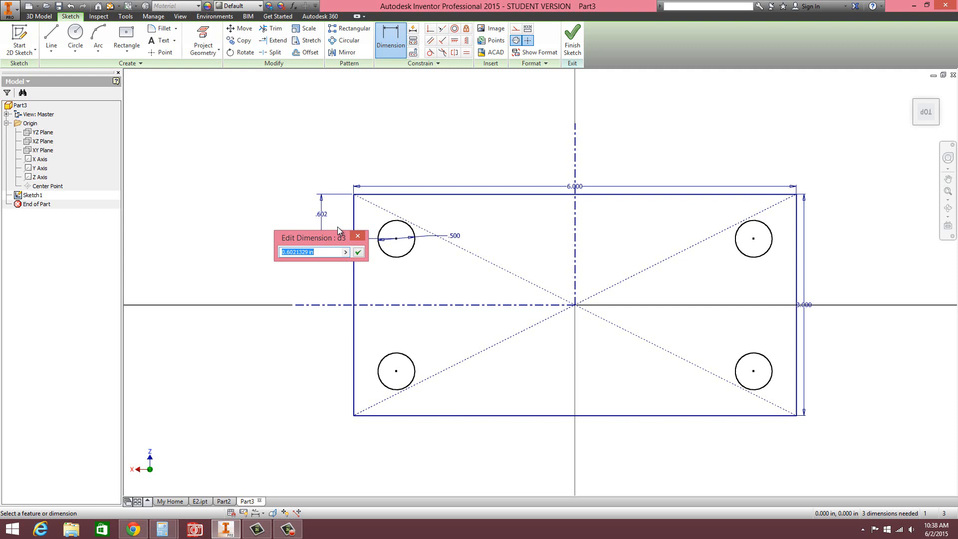
type(".75")
key("Return")
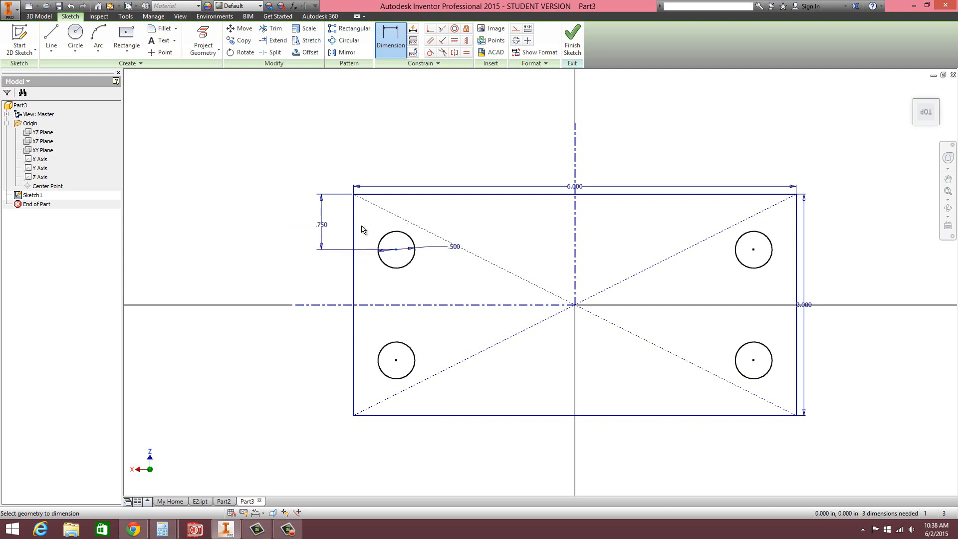
Step: Dimension the upper-left circle's center 0.75 in from the rectangle's left edge
left_click(355, 228)
left_click(395, 248)
left_click(378, 178)
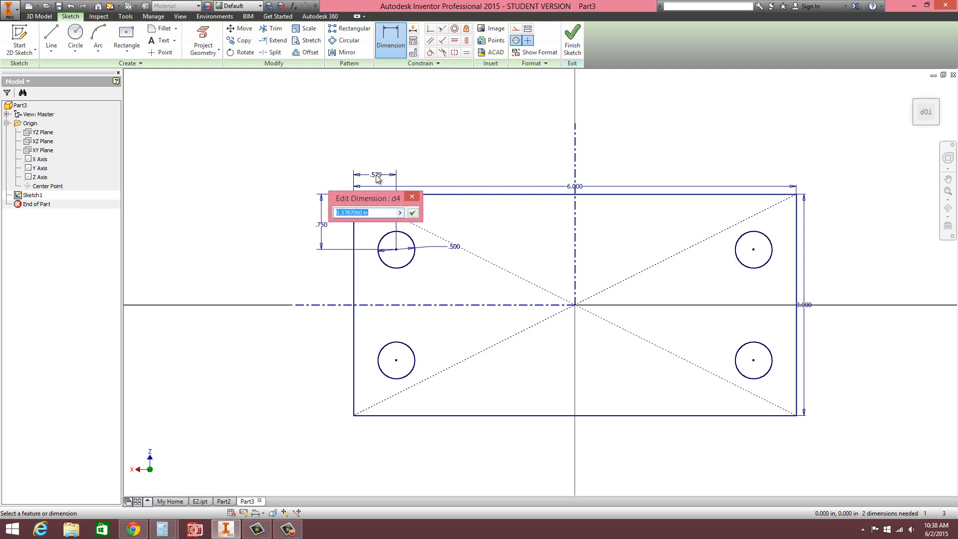
type(".75")
key("Return")
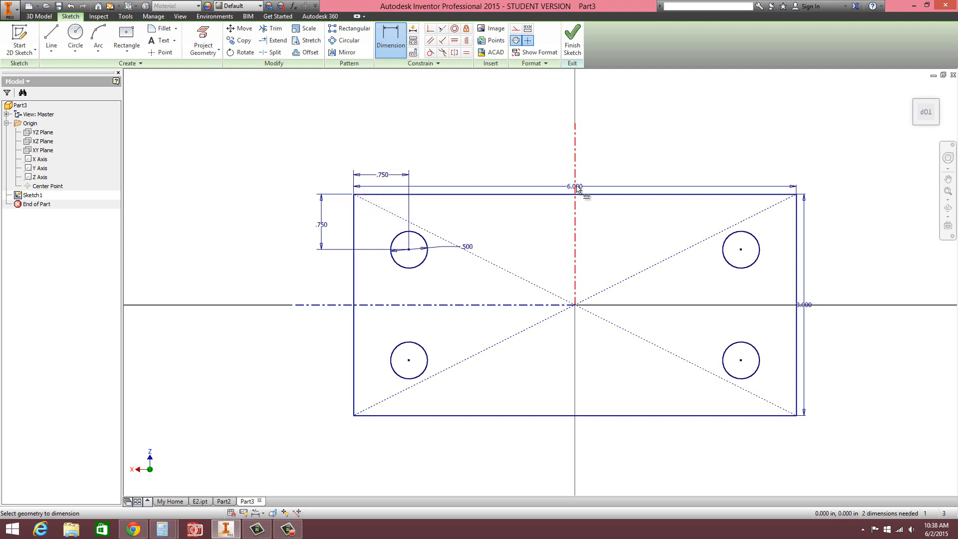
key("Escape")
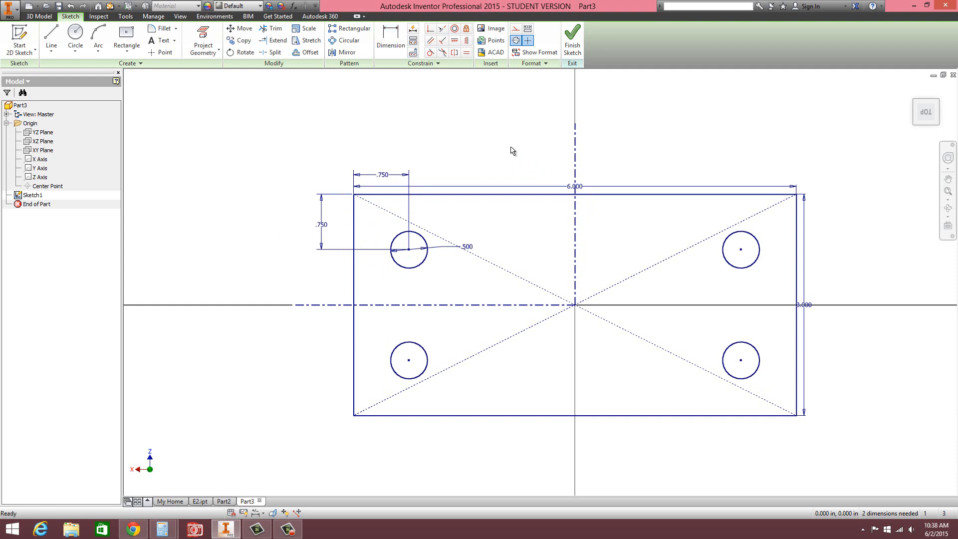
Step: Move the overall width and height dimensions farther away from the rectangle and finish the sketch
left_click_drag(577, 186, 575, 153)
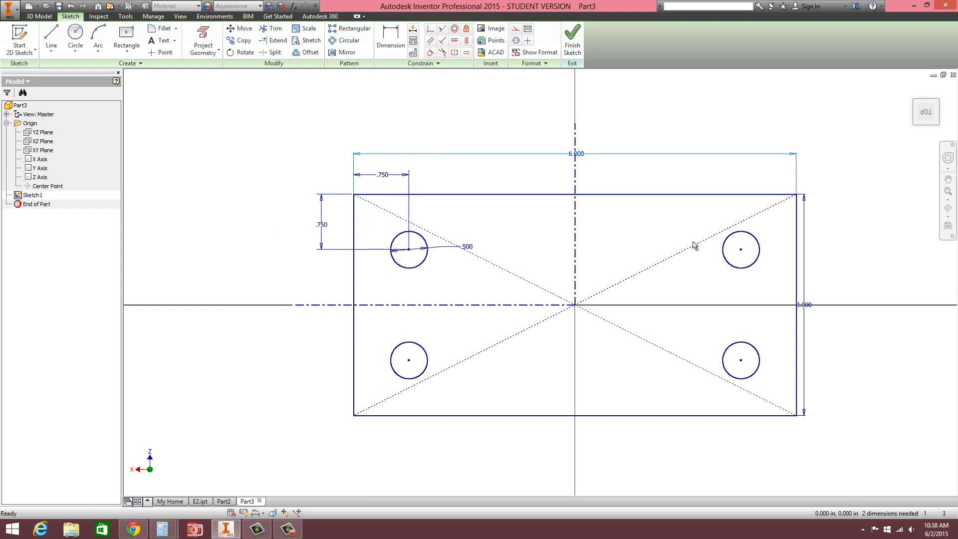
left_click_drag(803, 306, 823, 310)
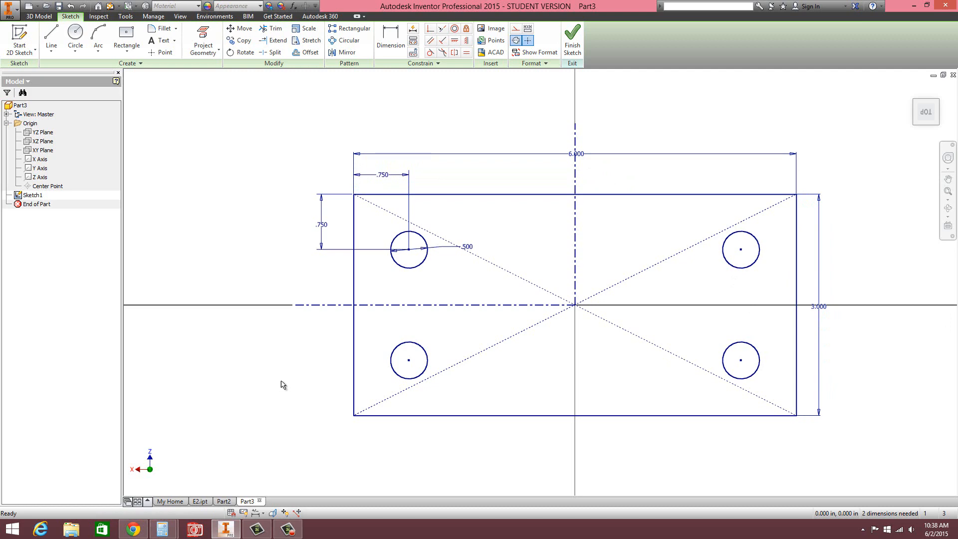
left_click(572, 42)
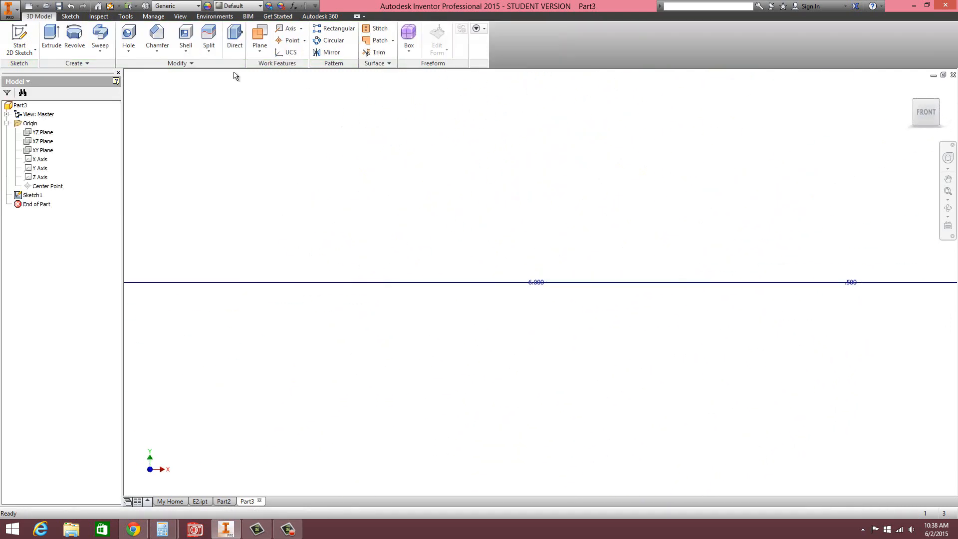
Step: Extrude the plate profile around the four holes upward by 1 in
key("e")
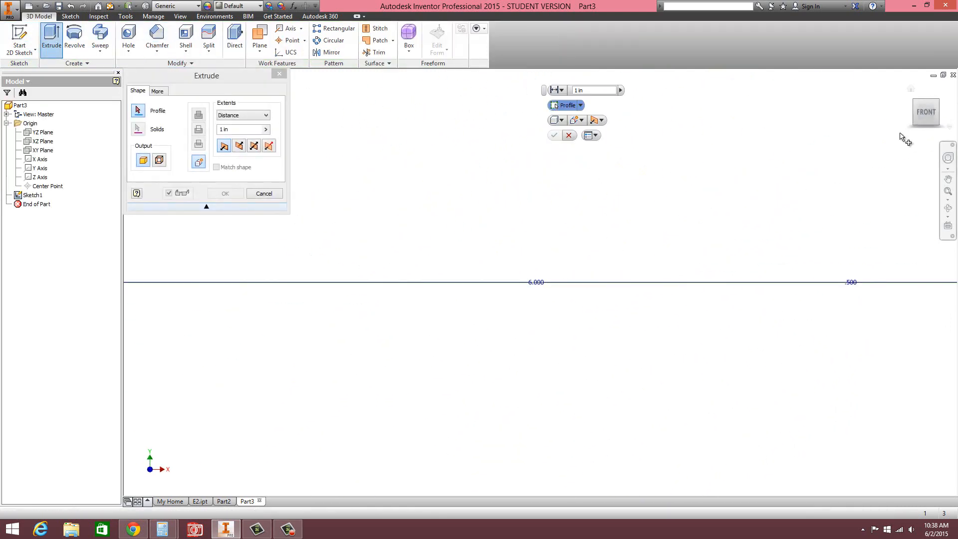
left_click(911, 90)
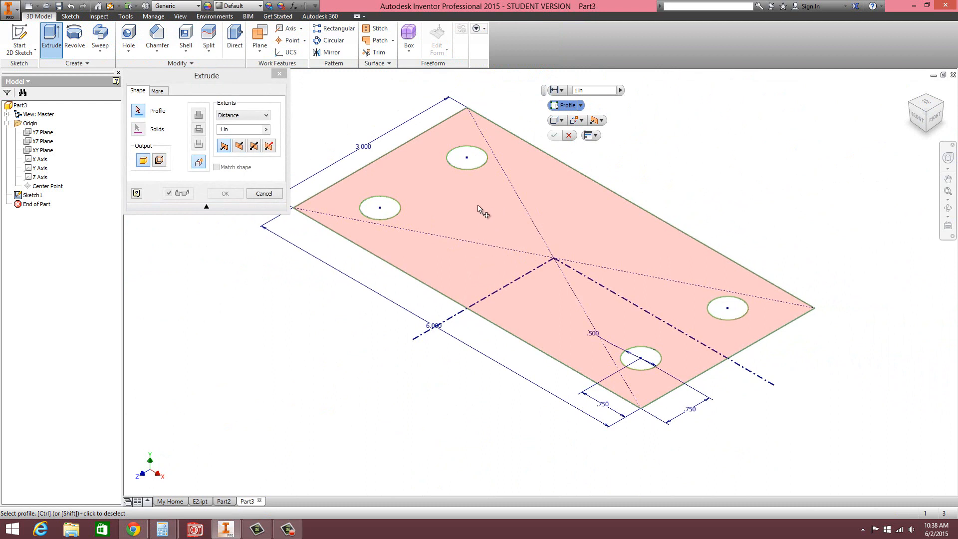
left_click(507, 225)
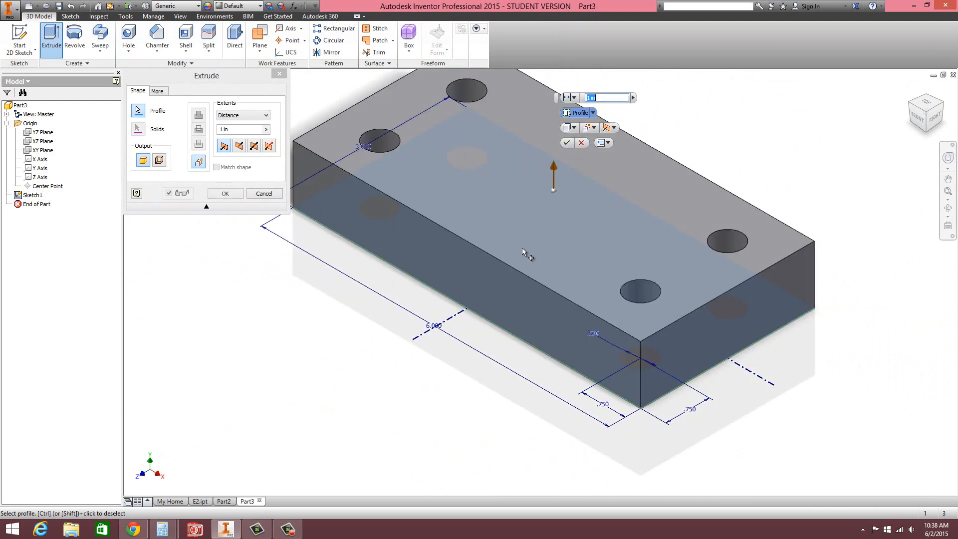
left_click(226, 193)
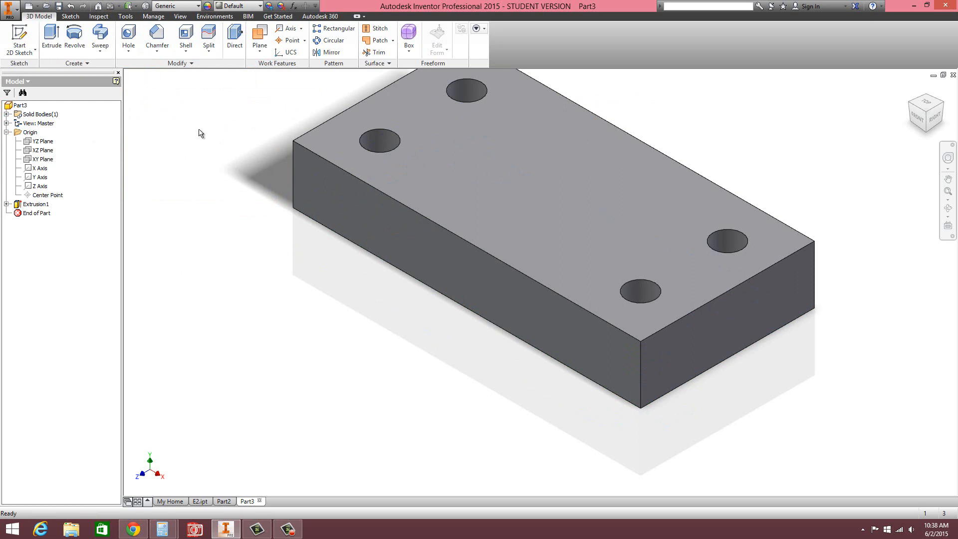
Step: Fillet the plate's four vertical corner edges with a 0.25 in radius
left_click(155, 52)
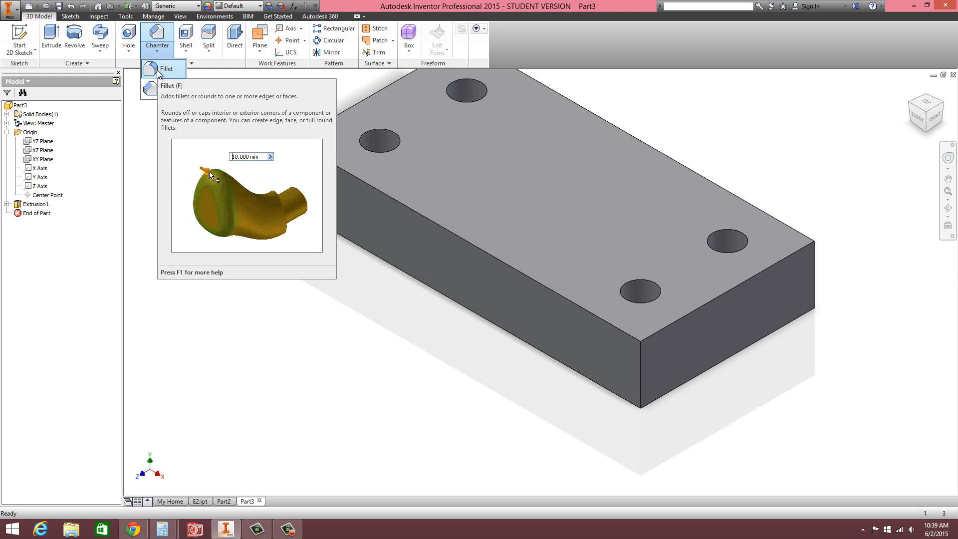
left_click(157, 71)
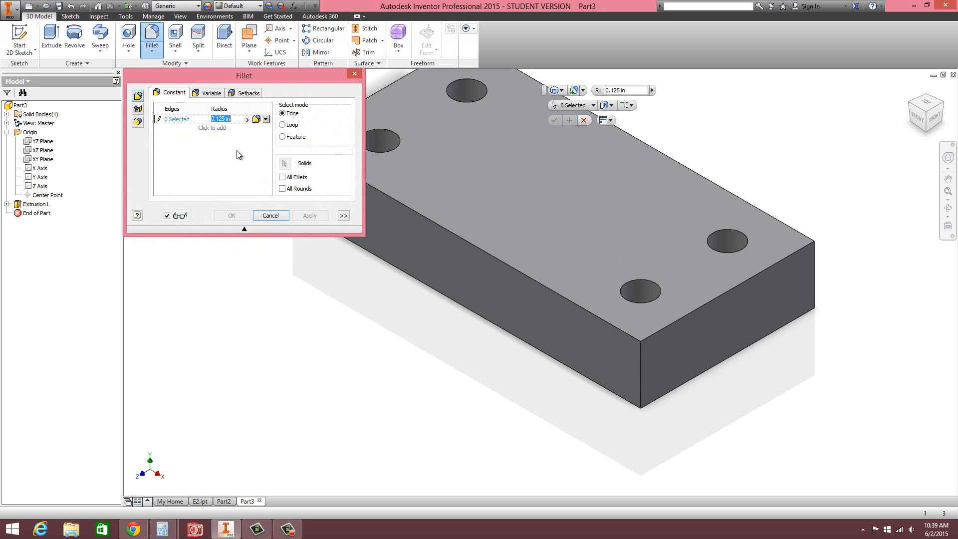
type(".25")
key("Return")
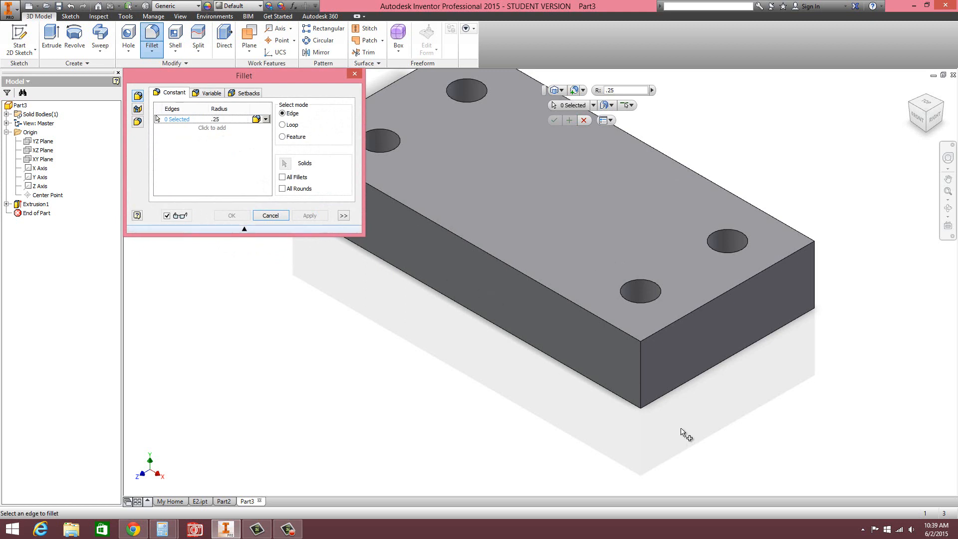
left_click(641, 370)
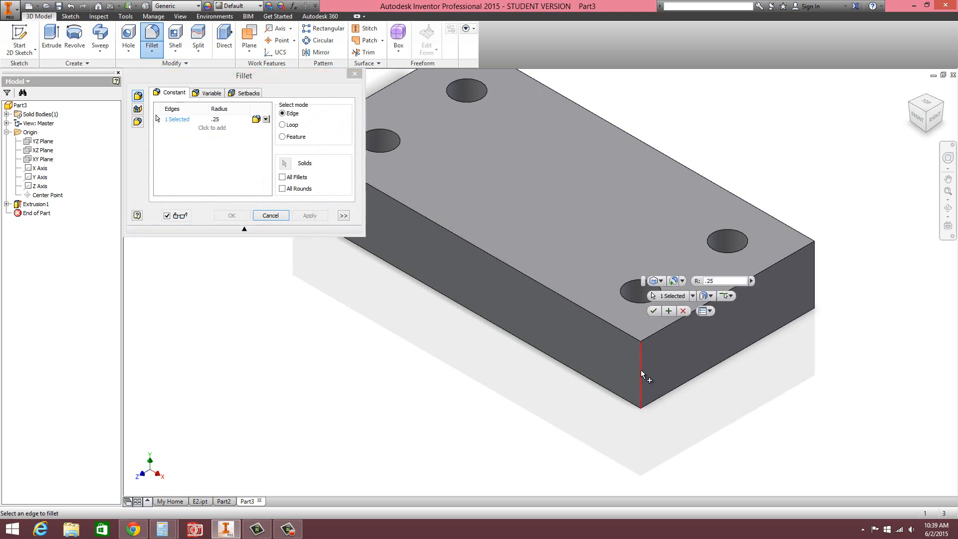
left_click(813, 276)
scroll(723, 347, "down", 5)
scroll(536, 300, "up", 8)
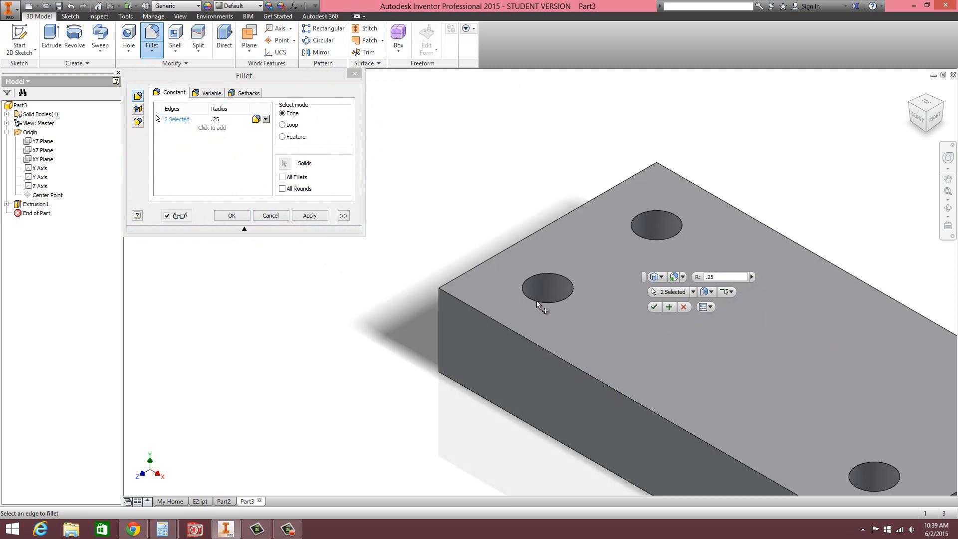
left_click(439, 321)
left_click(656, 182)
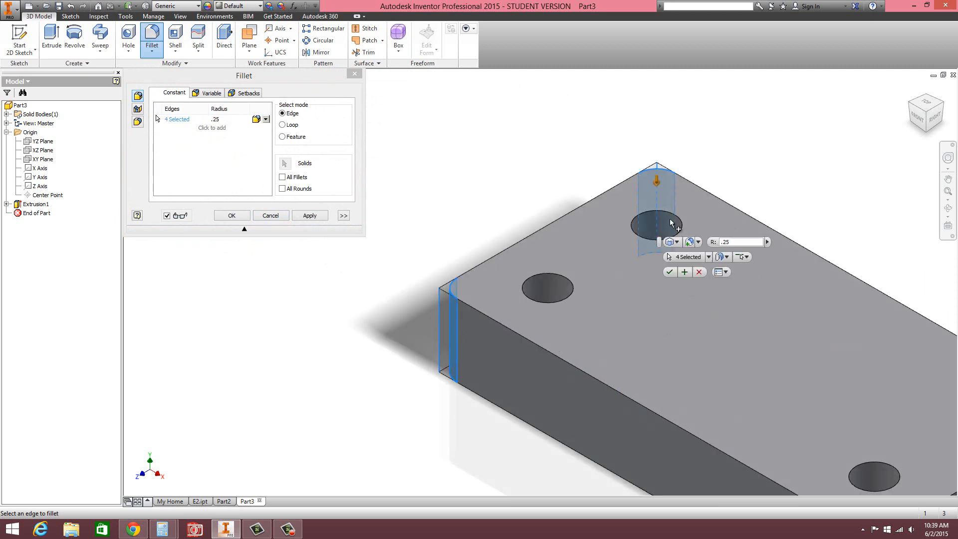
left_click(232, 215)
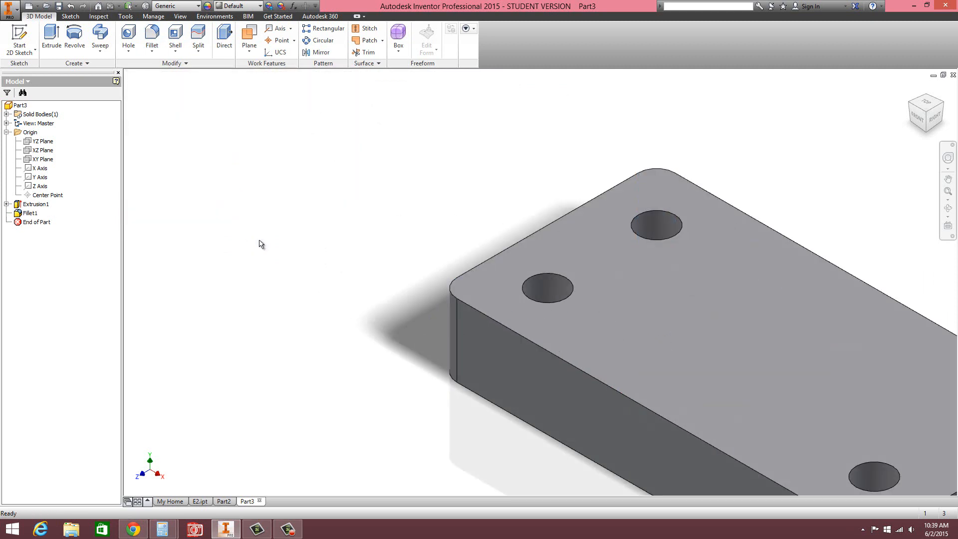
Step: Chamfer the plate's top outer edge loop with a distance of 0.125 in
scroll(289, 259, "down", 5)
scroll(334, 277, "up", 4)
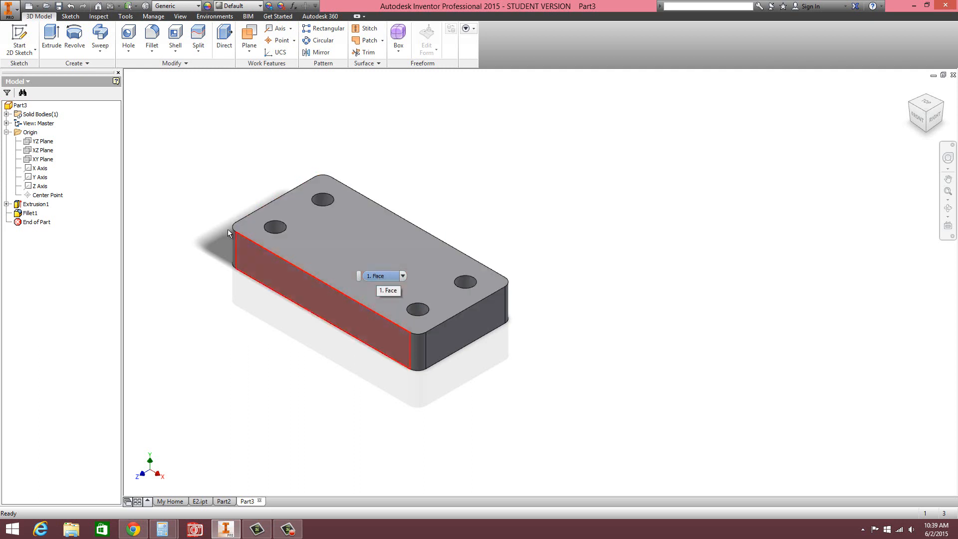
left_click(152, 52)
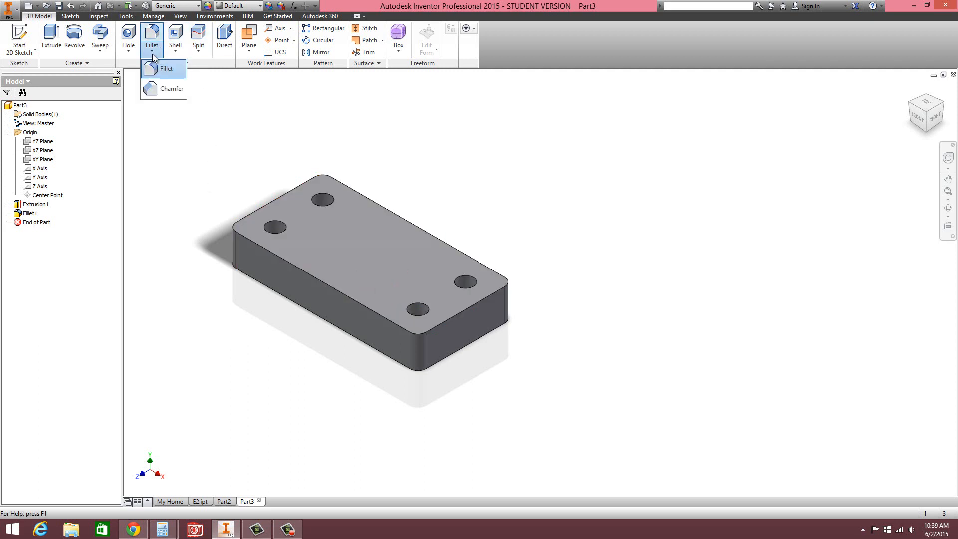
left_click(166, 89)
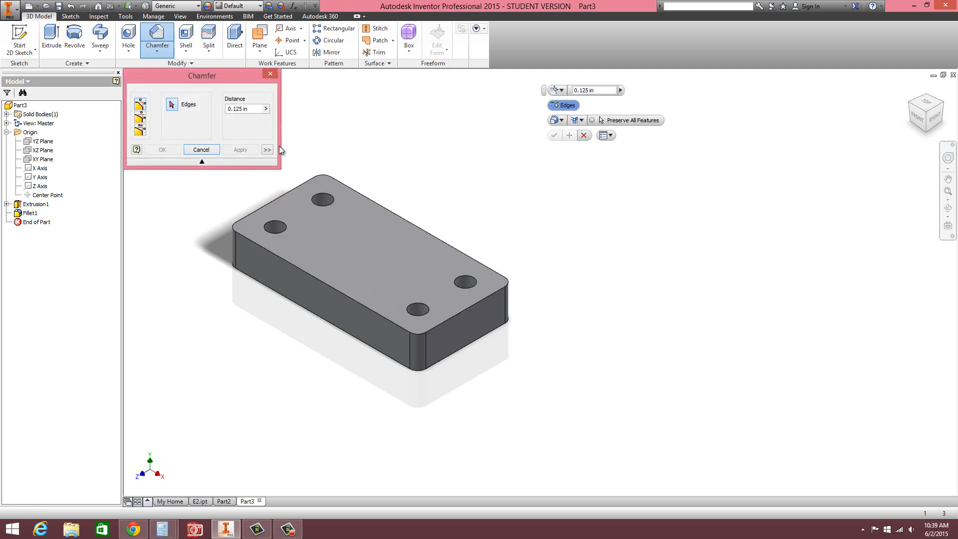
left_click(303, 270)
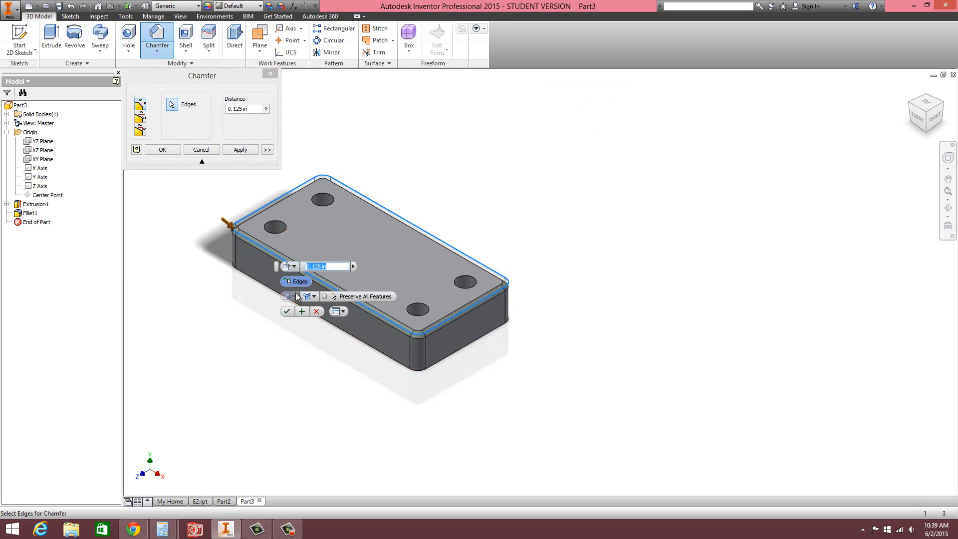
left_click(287, 311)
scroll(302, 296, "down", 4)
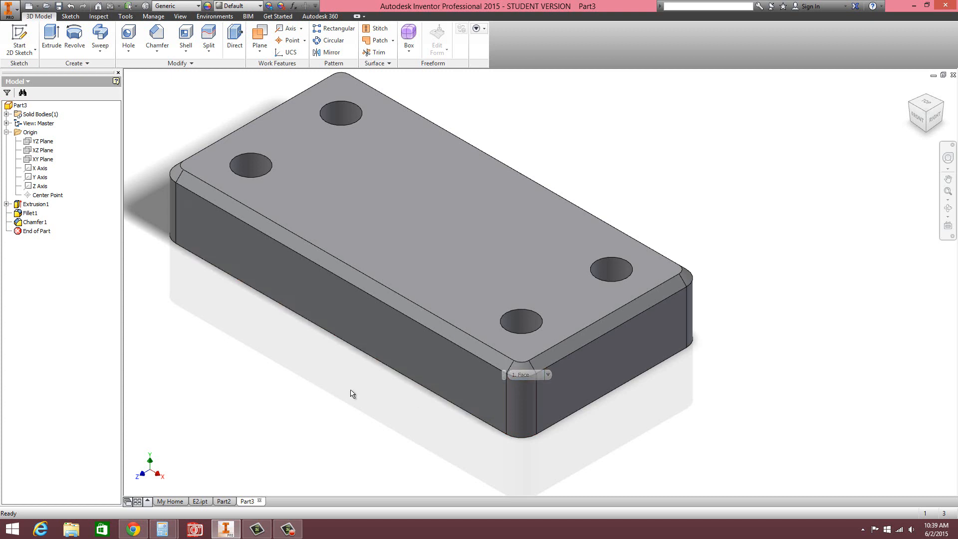
Step: Start a sketch on the plate's top face and draw a 2.25 in diameter circle centered on the origin
scroll(371, 339, "down", 3)
left_click(400, 288)
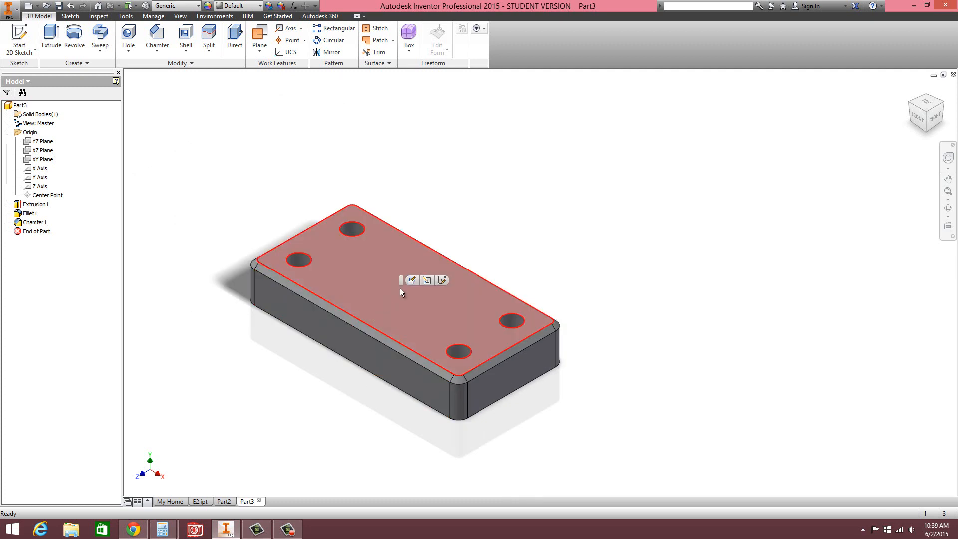
left_click(441, 280)
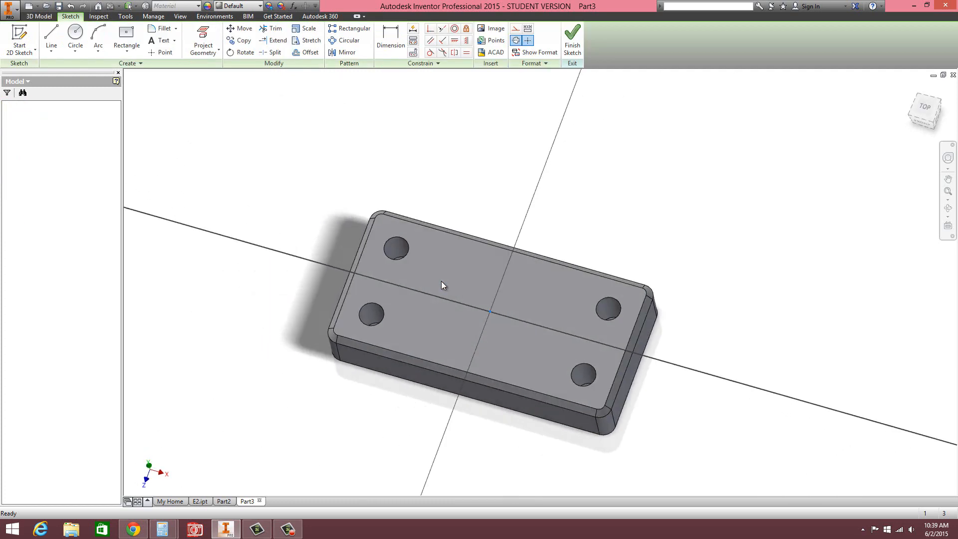
left_click(75, 38)
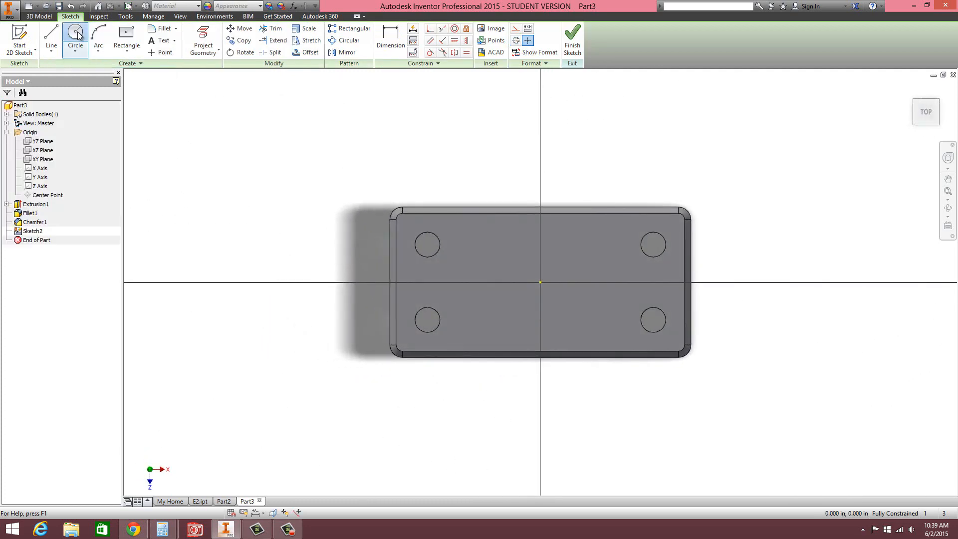
left_click(540, 282)
type("2.25")
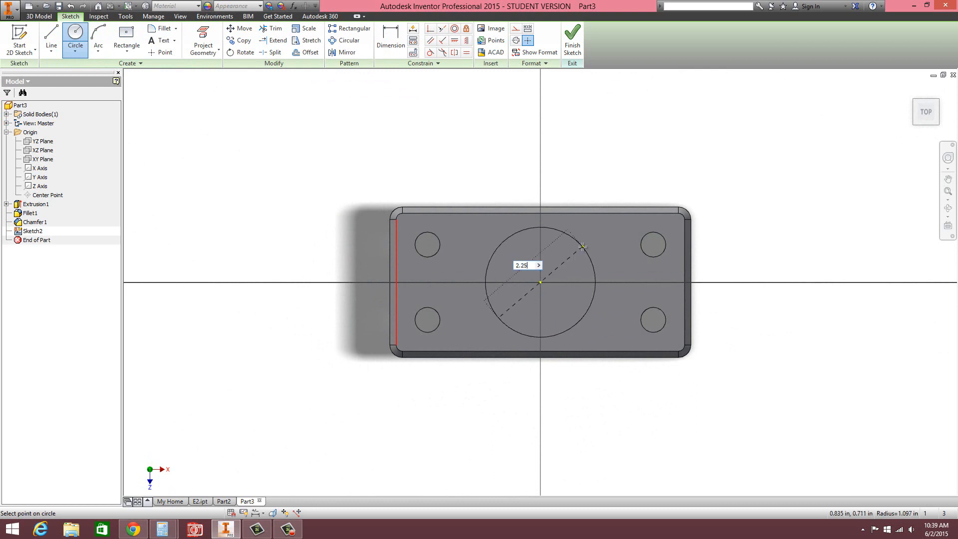
key("Return")
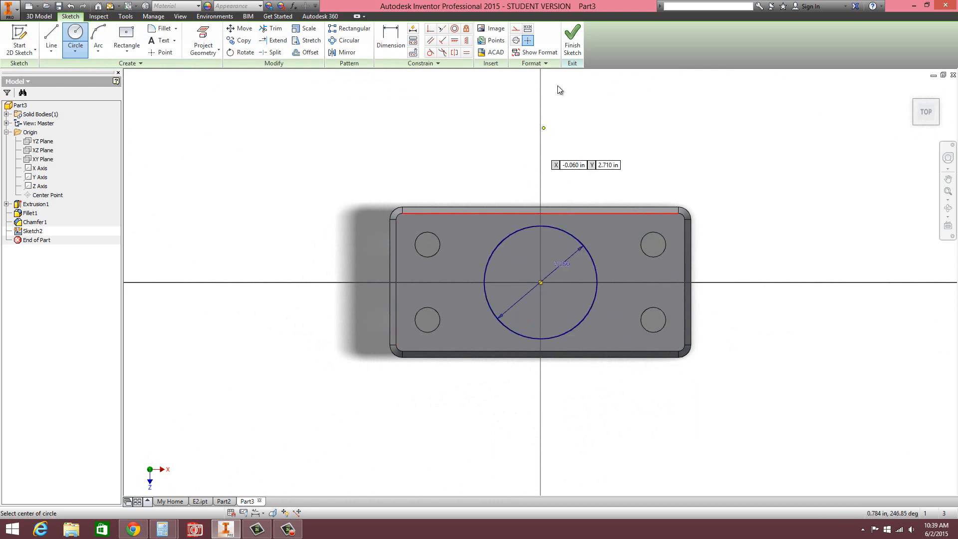
Step: Extrude the 2.25 in circle upward by 0.75 in as a round boss joined to the plate
left_click(39, 16)
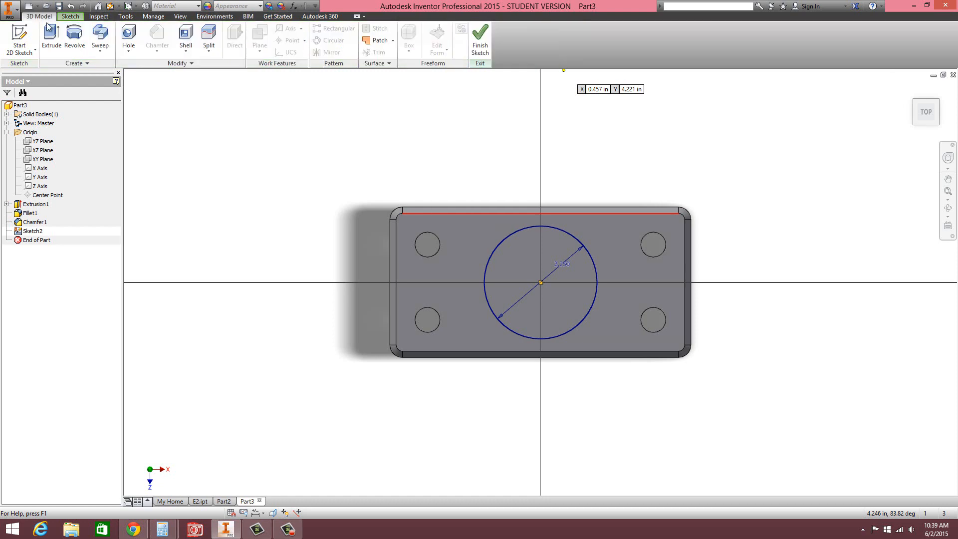
left_click(52, 37)
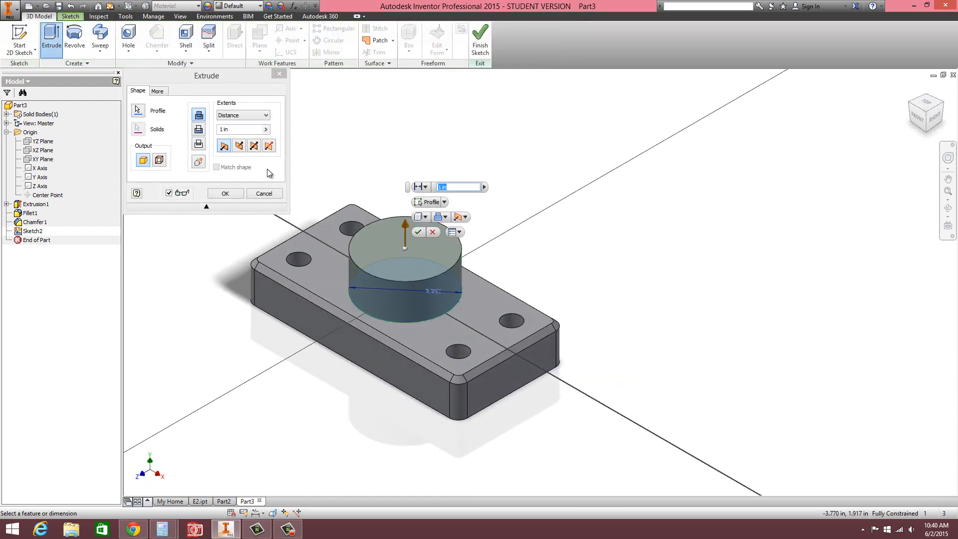
left_click(233, 130)
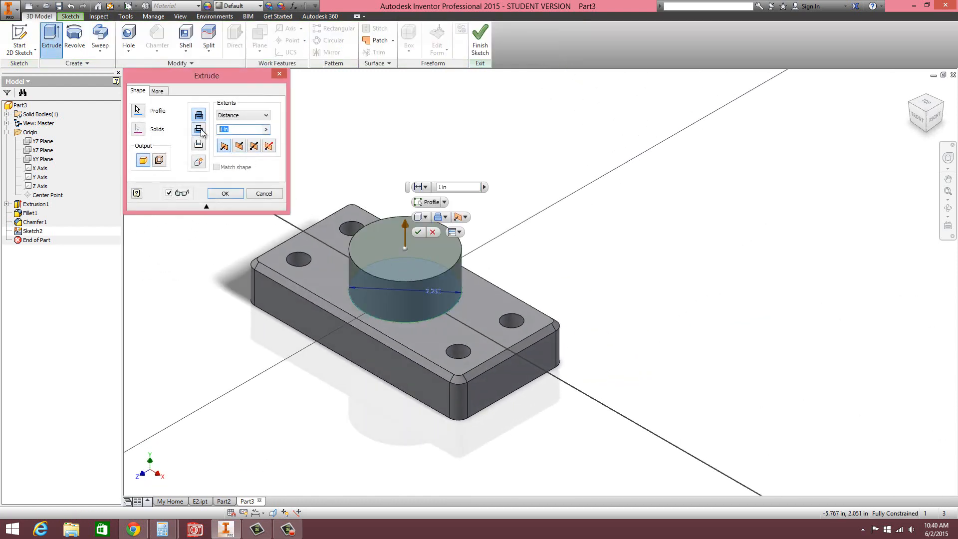
key("Return")
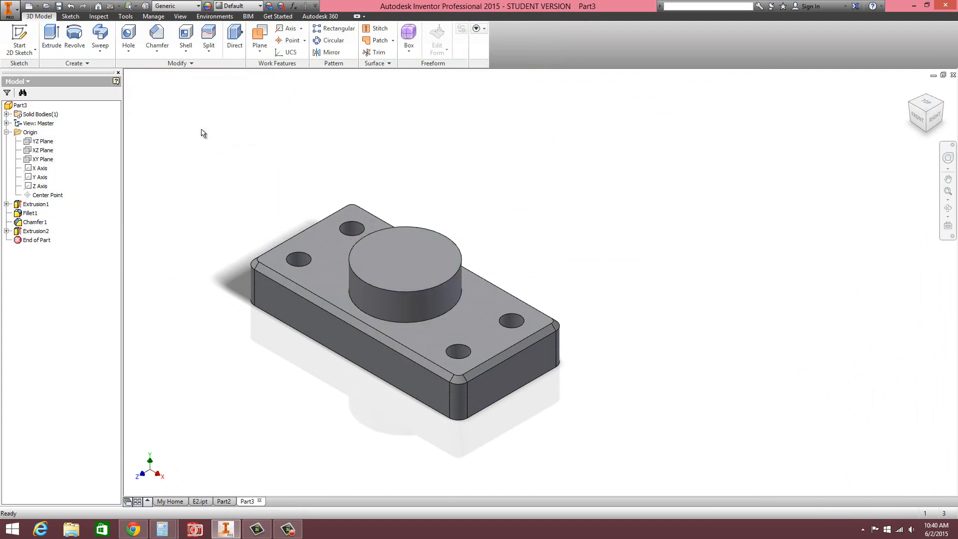
Step: Check the Quiz 1 drawing in the browser and fillet the boss's base edge with a 0.25 in radius
left_click(133, 528)
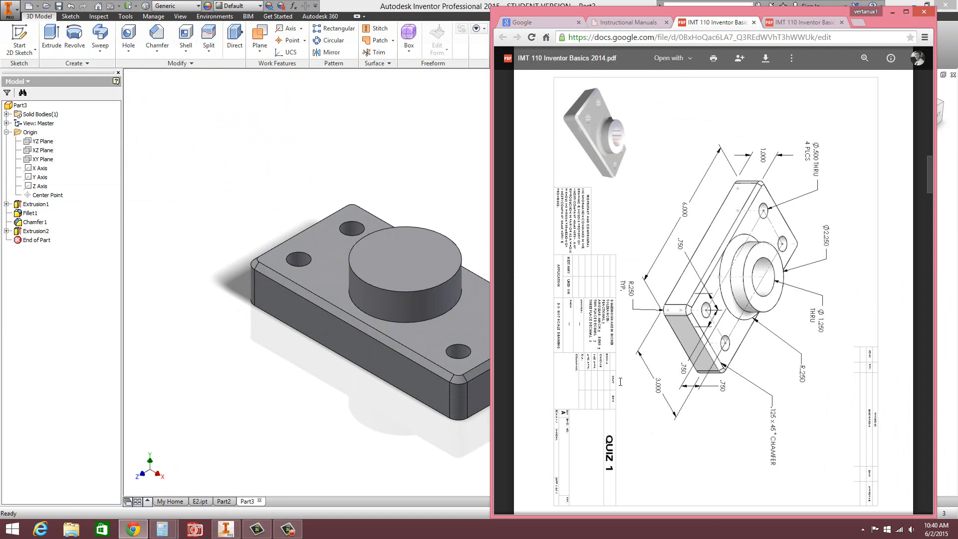
left_click(280, 380)
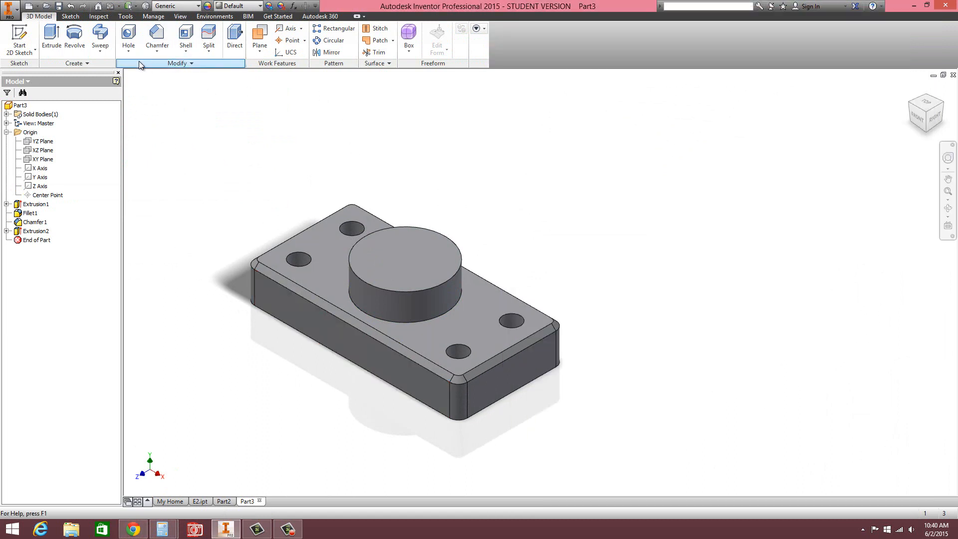
left_click(160, 51)
left_click(159, 69)
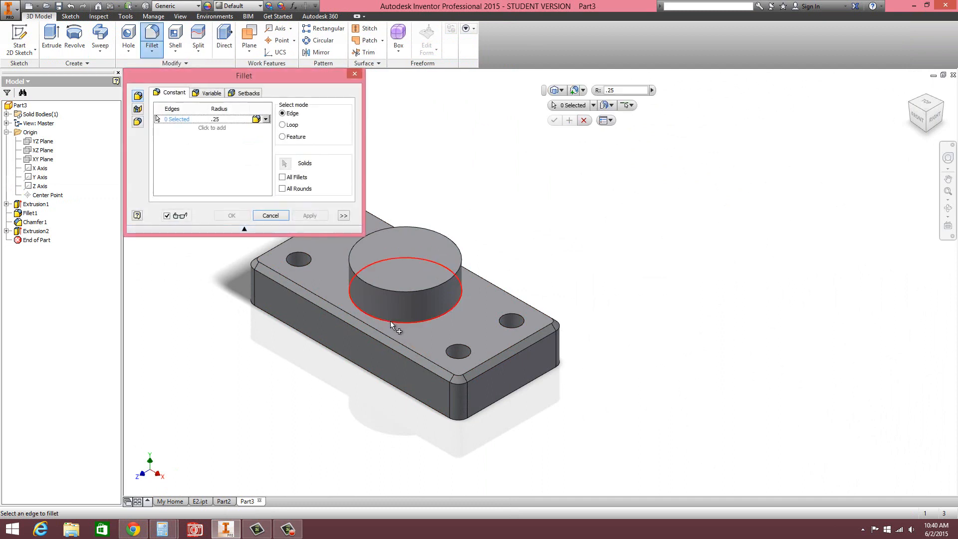
left_click(391, 322)
left_click(231, 214)
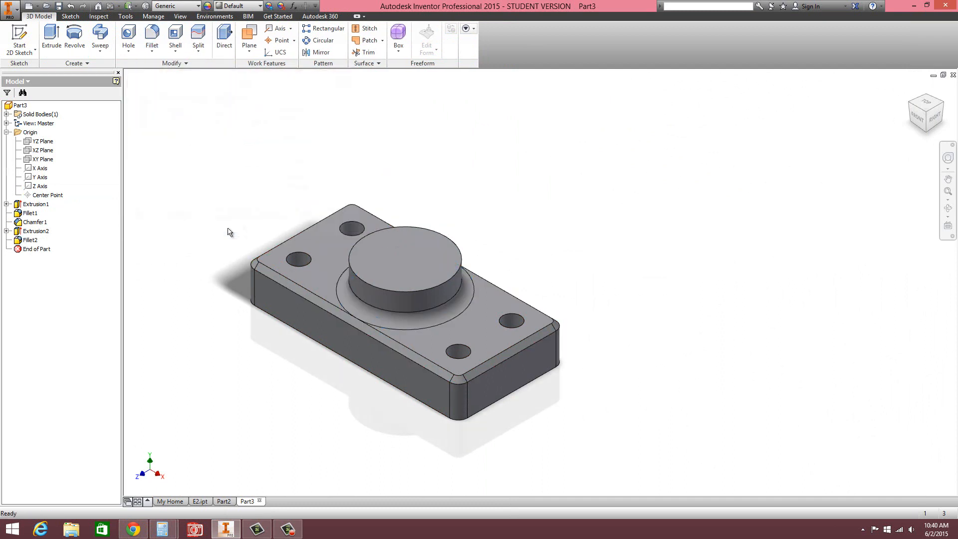
Step: Start a sketch on the boss's top face and draw a concentric circle 1.25 in in diameter
left_click(407, 260)
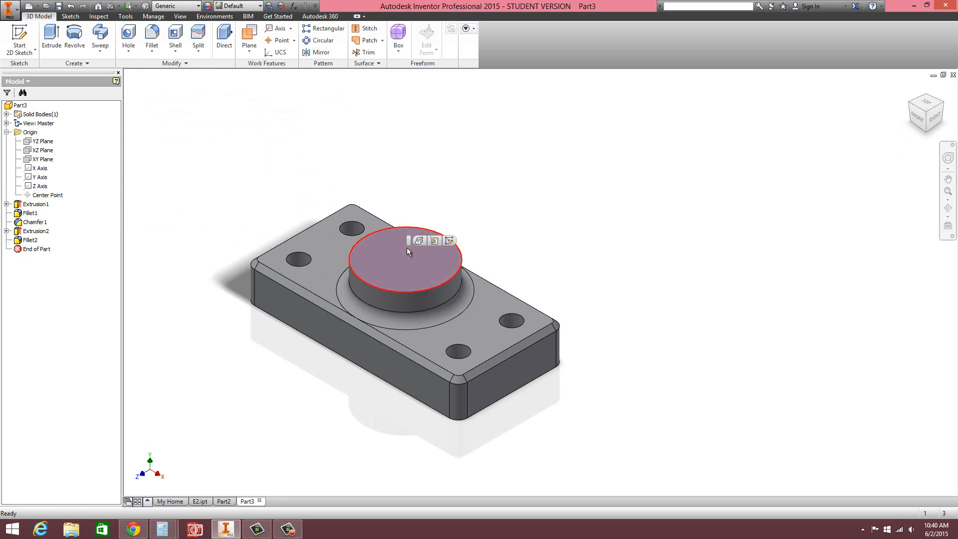
left_click(449, 241)
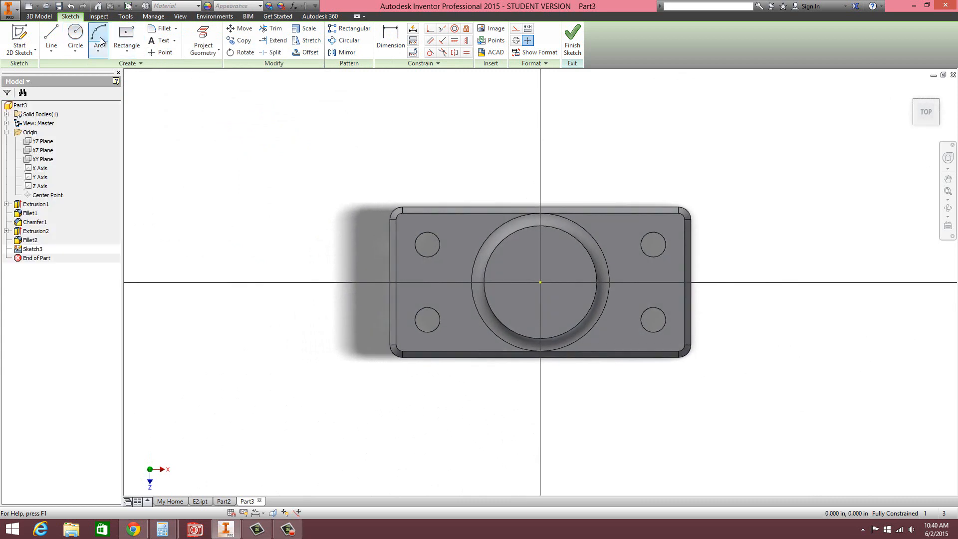
left_click(541, 283)
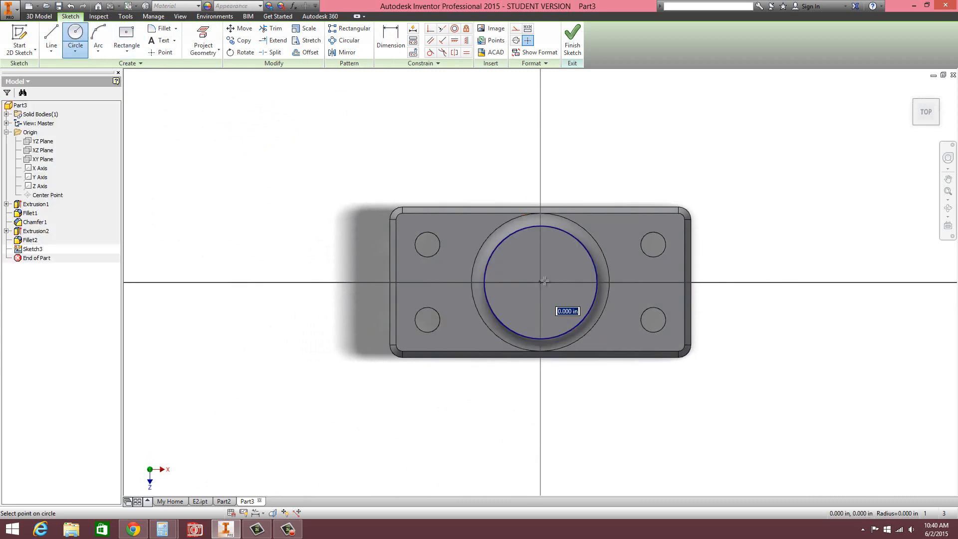
type("1")
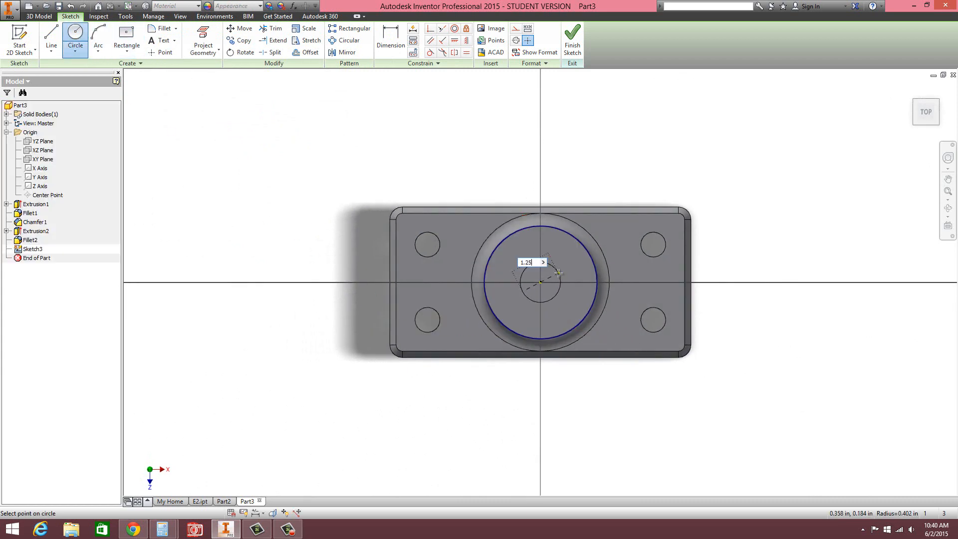
type(".25")
key("Return")
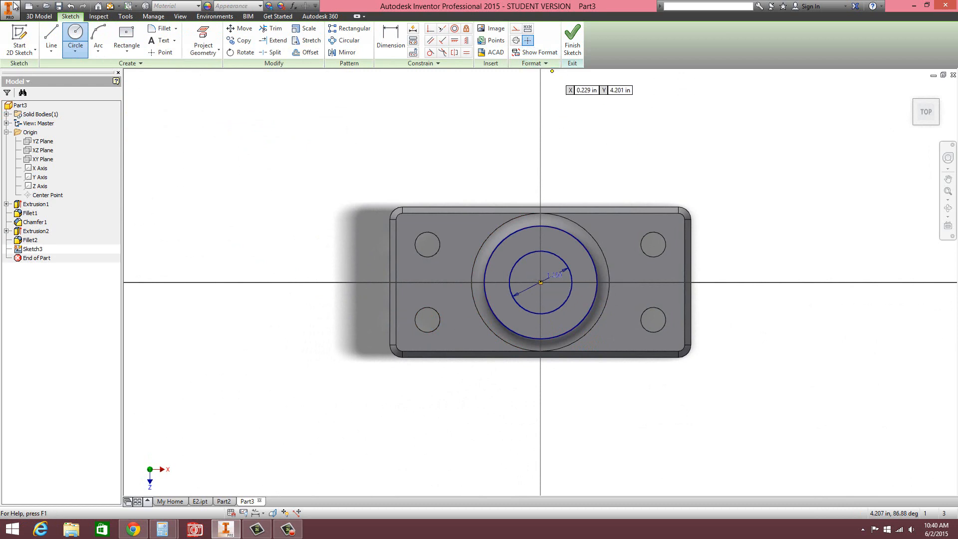
Step: Cut the 1.25 in circle through the boss and plate with the extent set to All
left_click(39, 16)
left_click(51, 40)
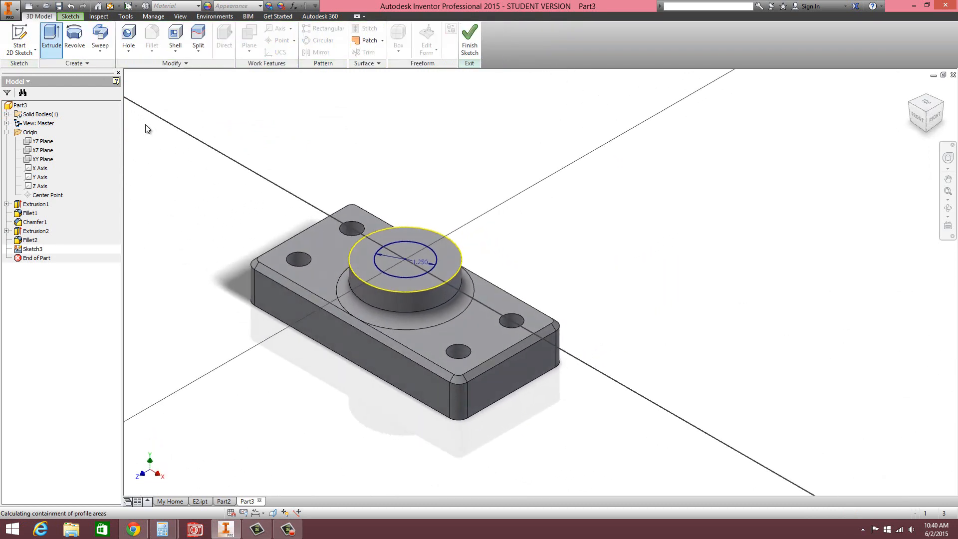
left_click(407, 254)
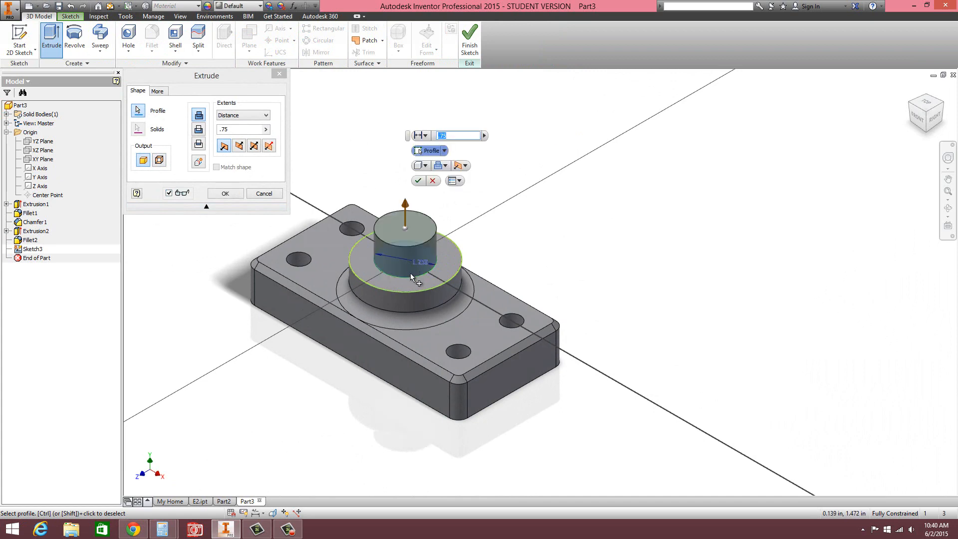
left_click(199, 130)
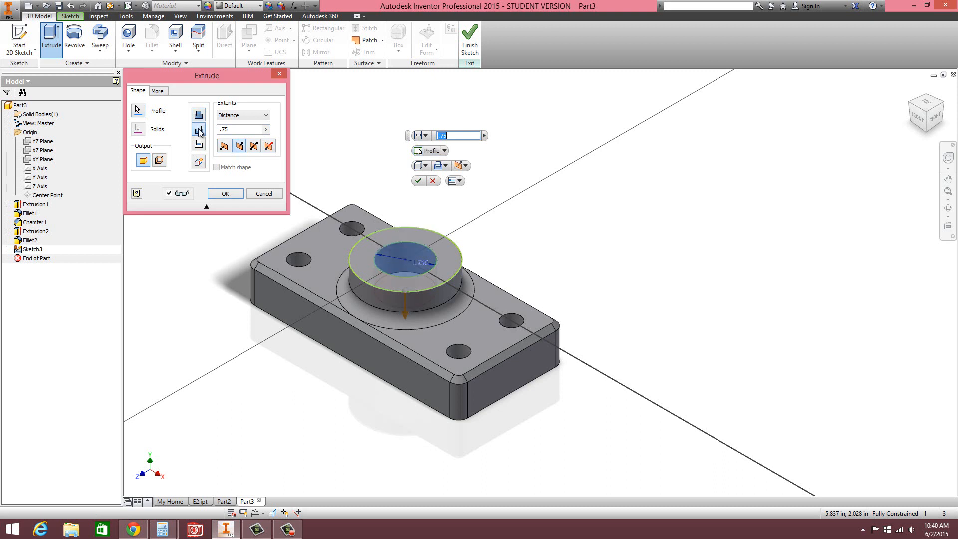
left_click(267, 116)
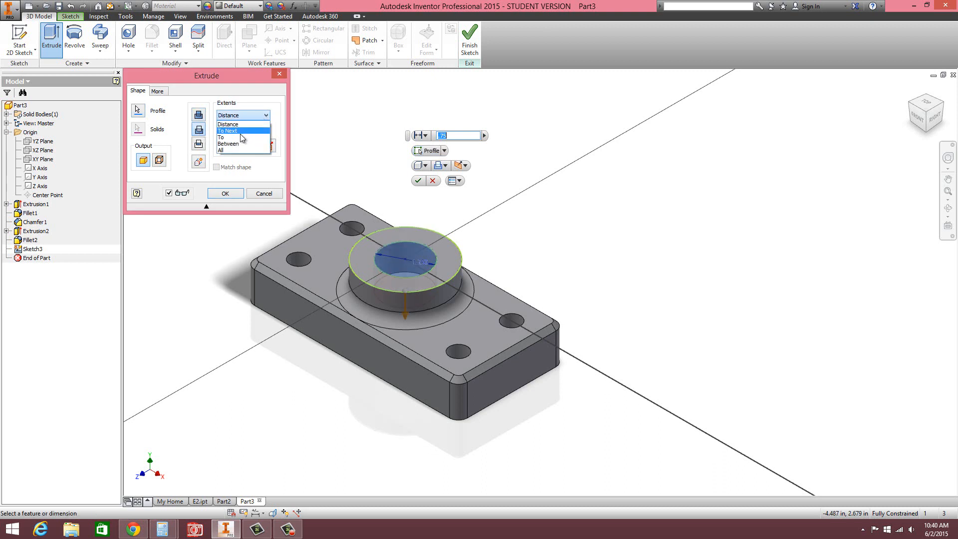
left_click(223, 150)
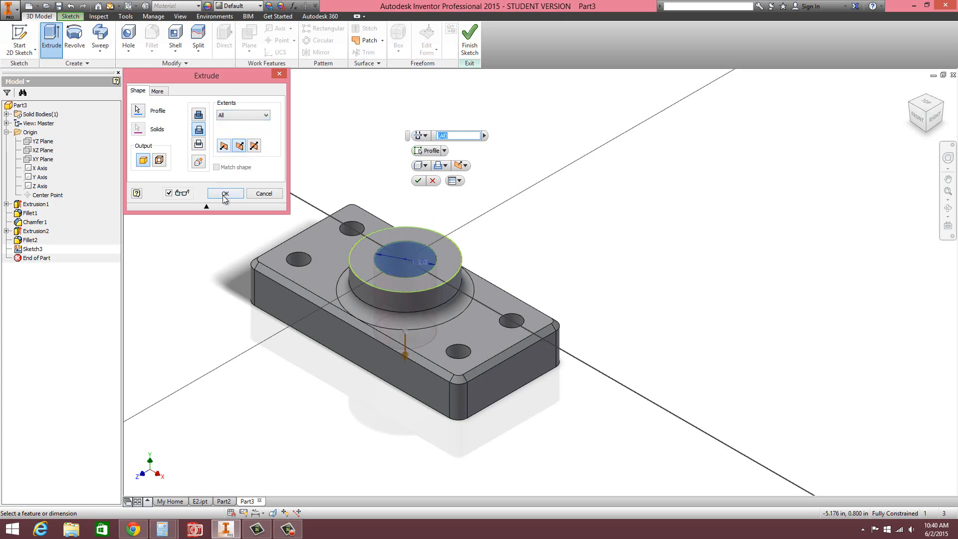
left_click(225, 193)
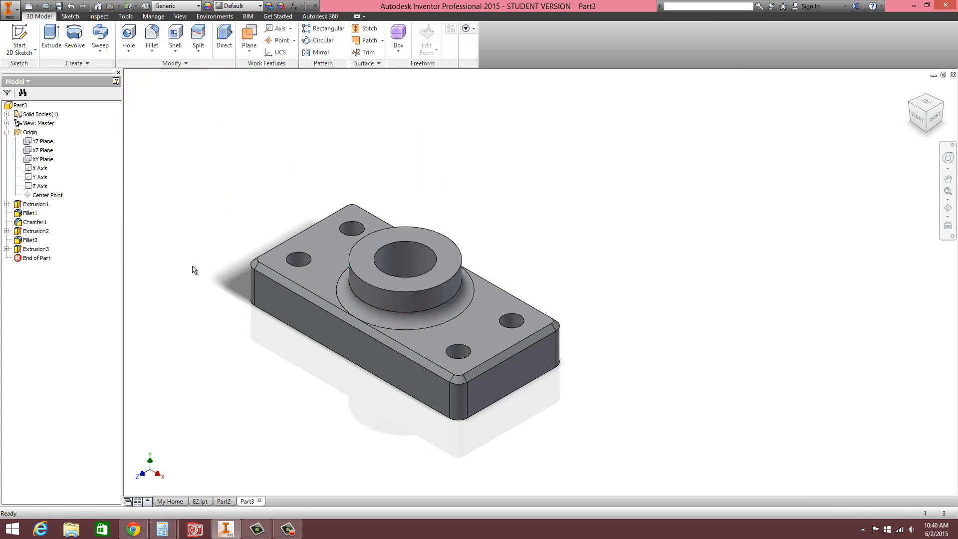
scroll(312, 364, "up", 3)
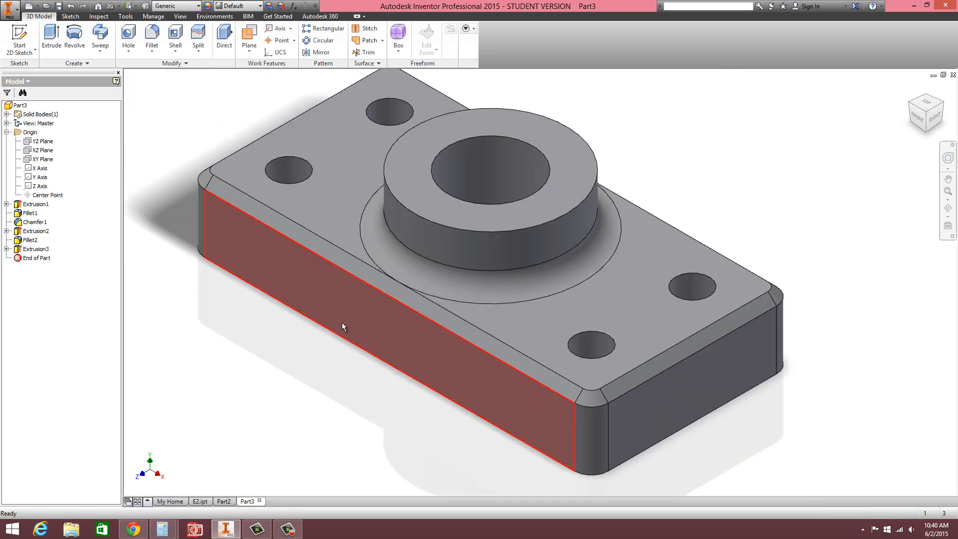
middle_click_drag(417, 294, 466, 307, "shift")
scroll(477, 310, "down", 3)
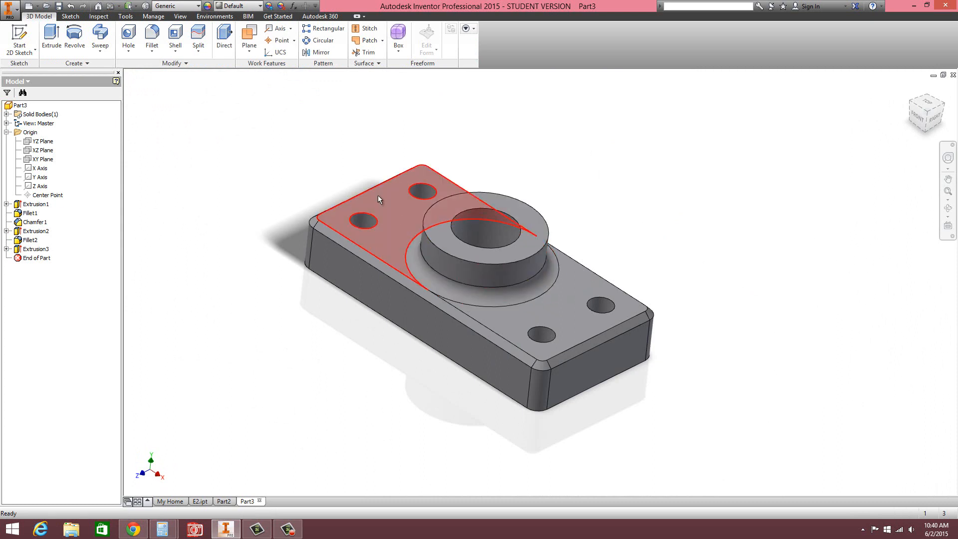